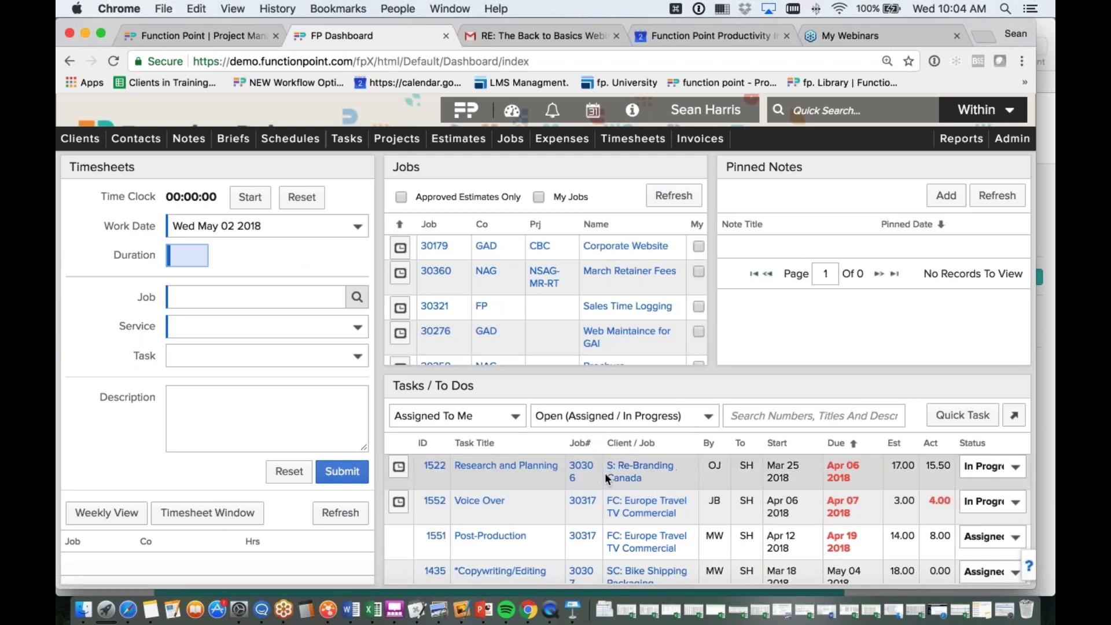
{"action": "mouse_move", "coordinate": [606, 476]}
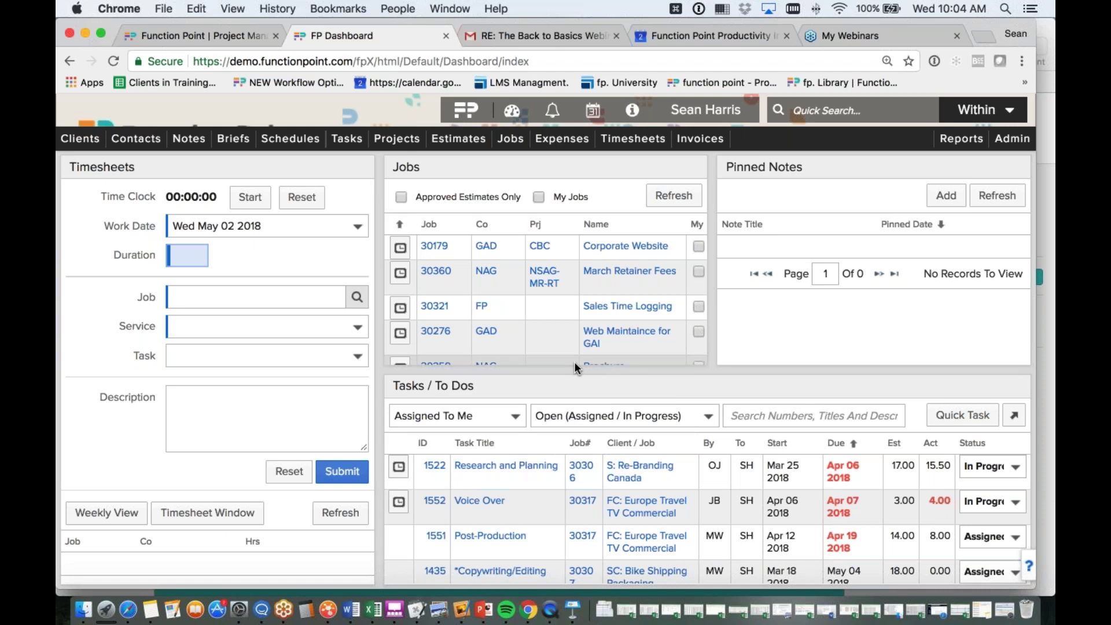
{"action": "mouse_move", "coordinate": [176, 142]}
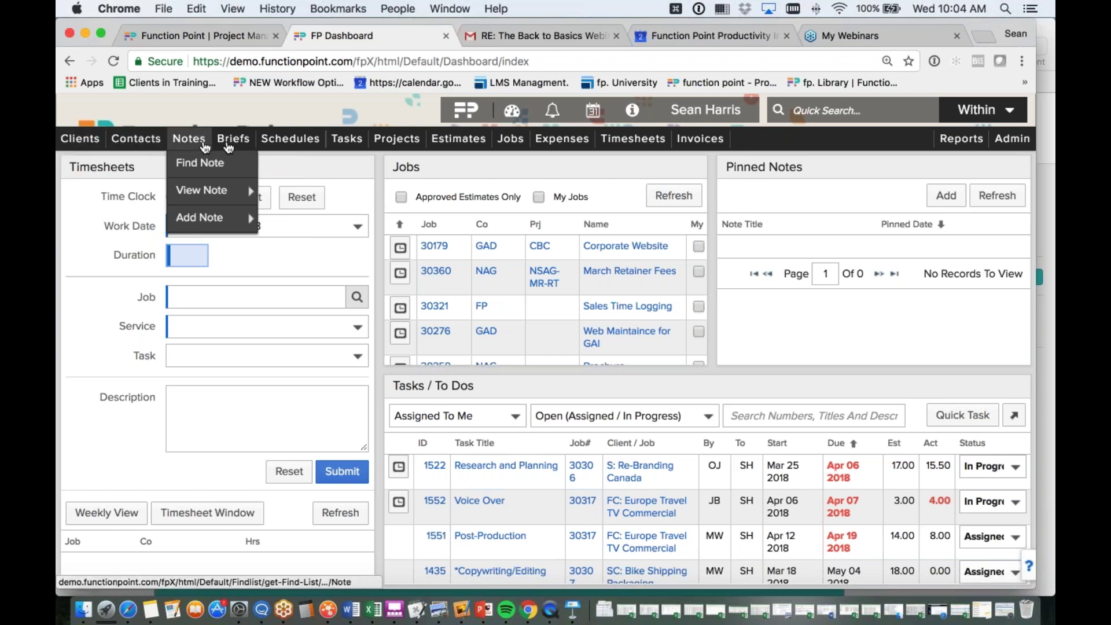
{"action": "mouse_move", "coordinate": [280, 144]}
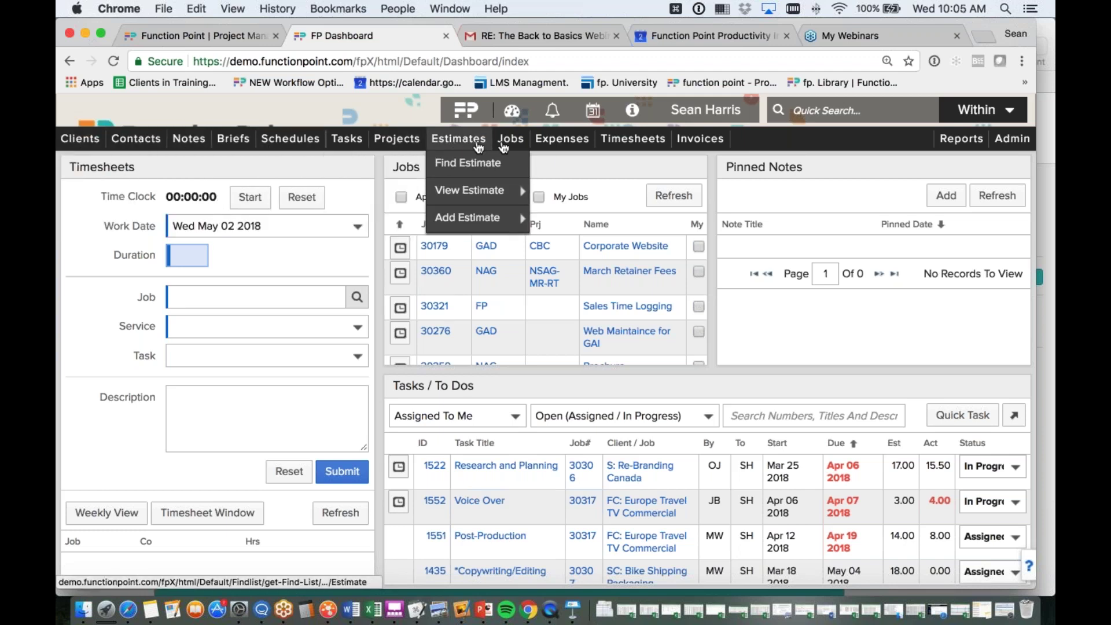
{"action": "mouse_move", "coordinate": [567, 148]}
{"action": "mouse_move", "coordinate": [676, 149]}
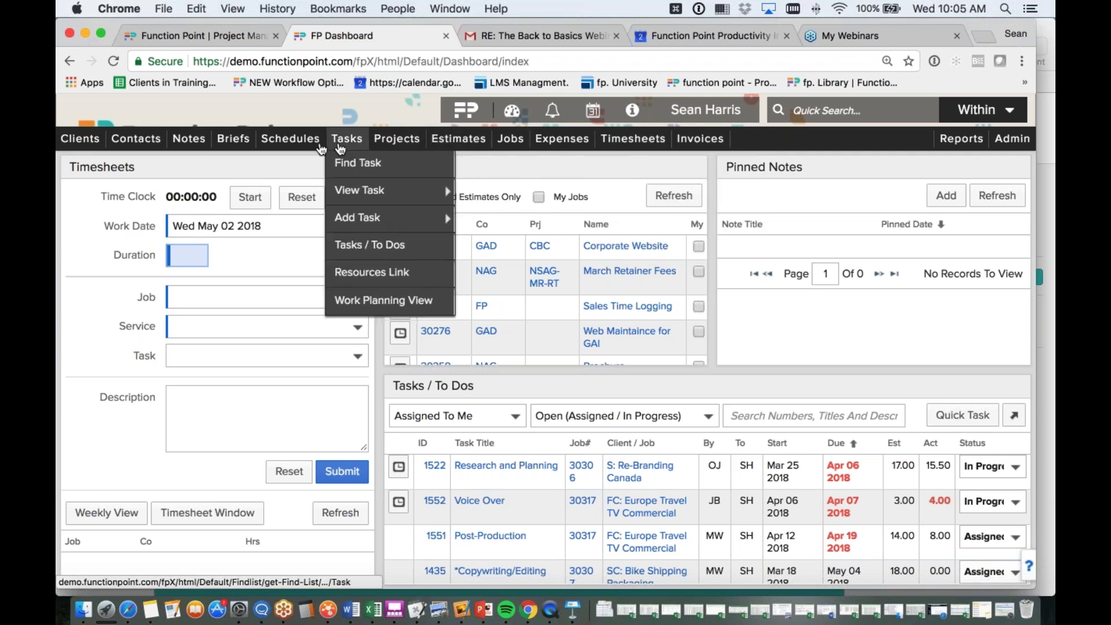
{"action": "mouse_move", "coordinate": [243, 147]}
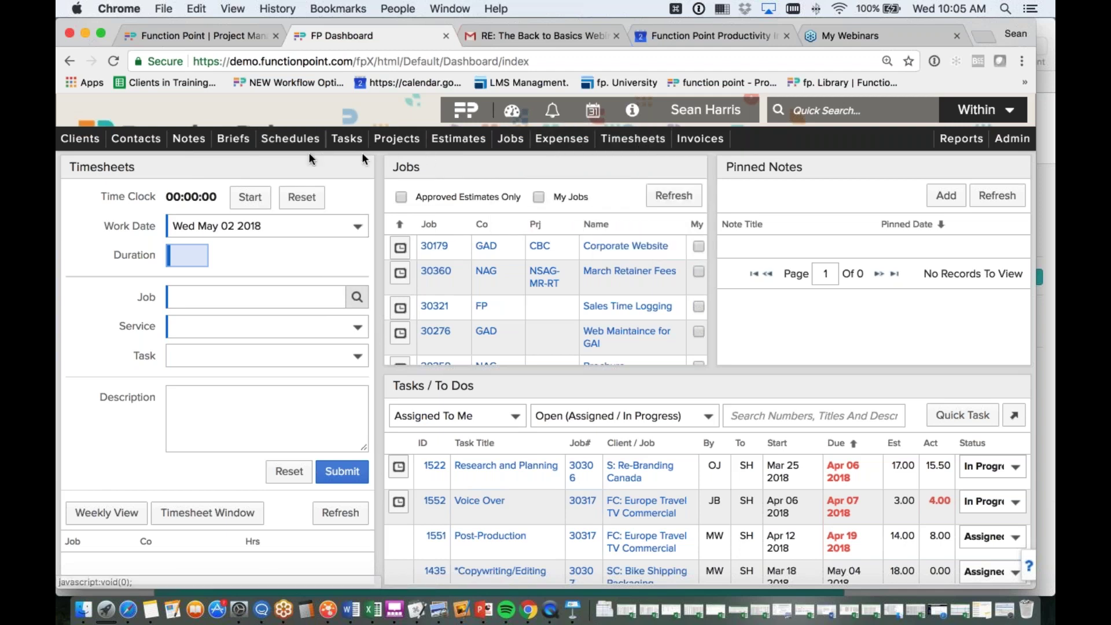
{"action": "mouse_move", "coordinate": [94, 149]}
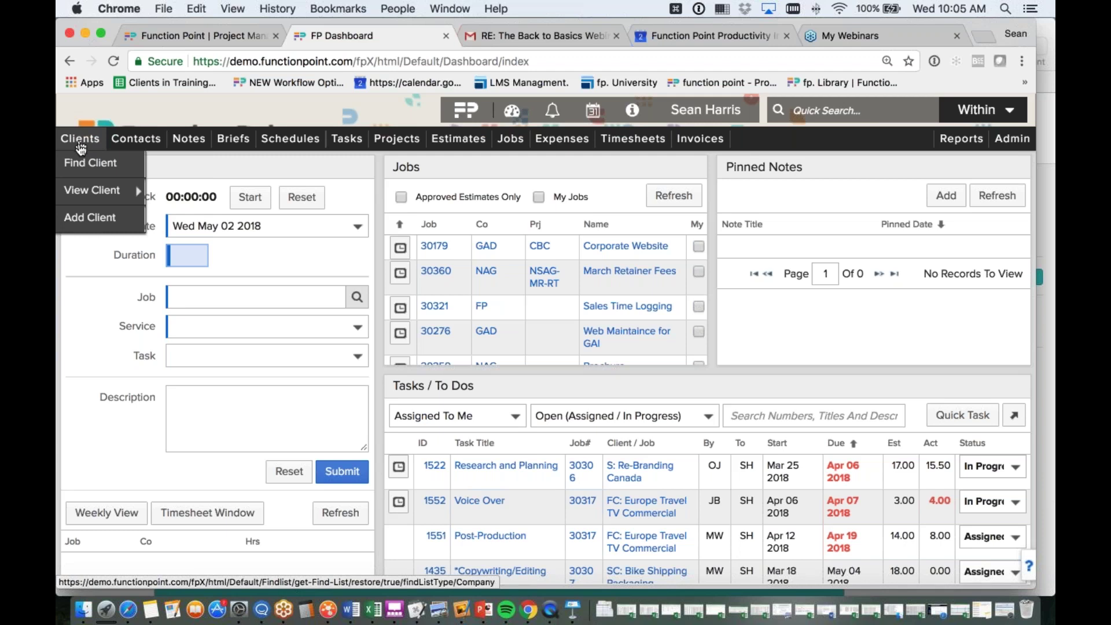
{"action": "mouse_move", "coordinate": [81, 191]}
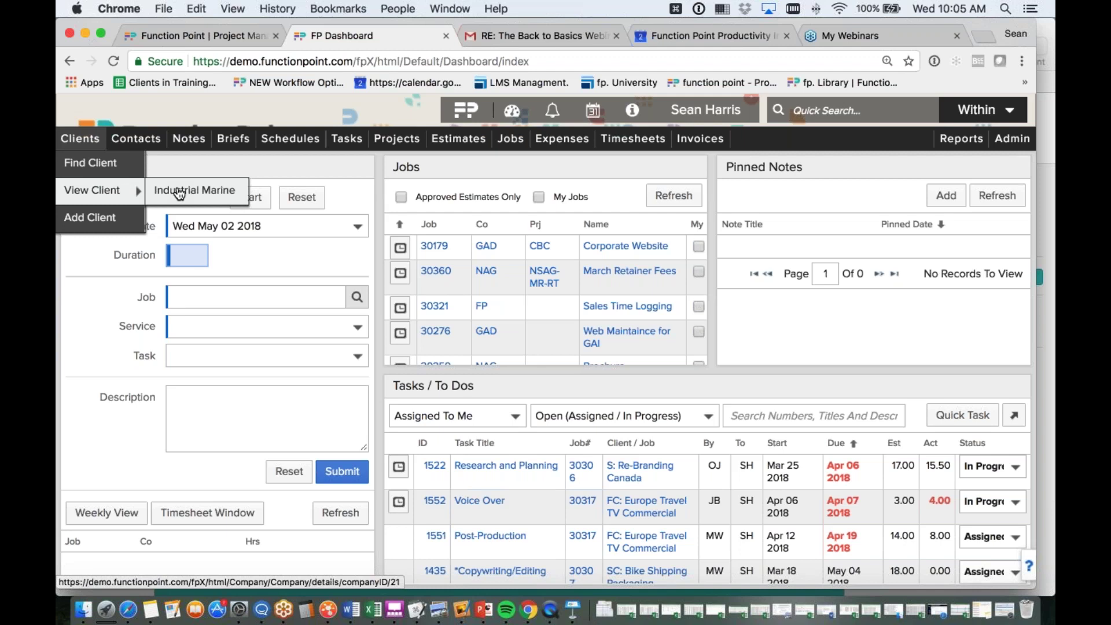
{"action": "mouse_move", "coordinate": [431, 193]}
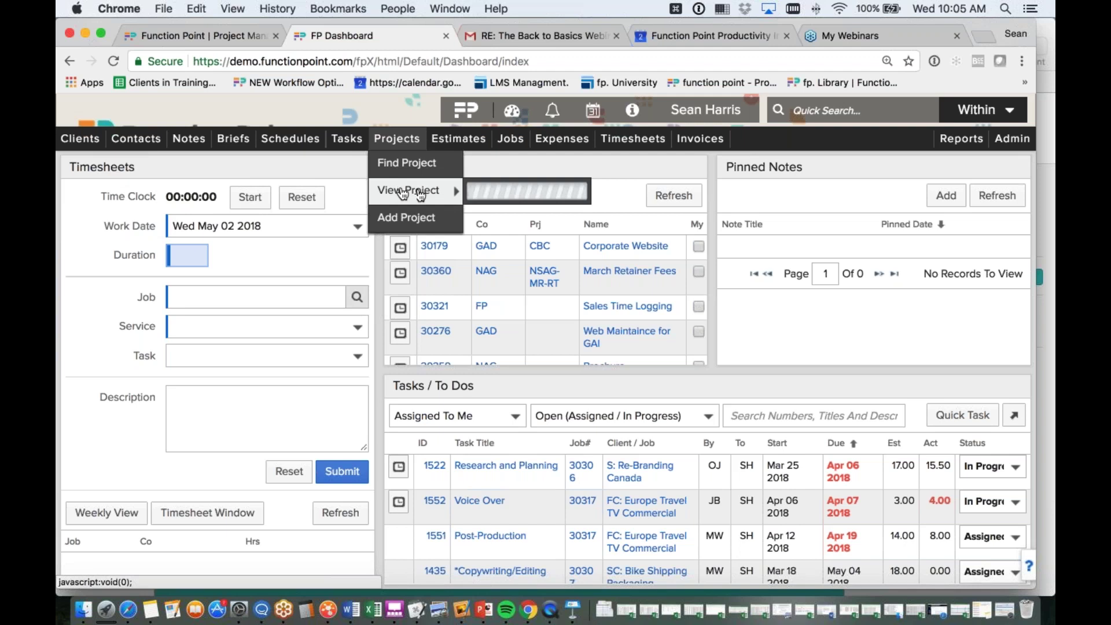
{"action": "mouse_move", "coordinate": [457, 139]}
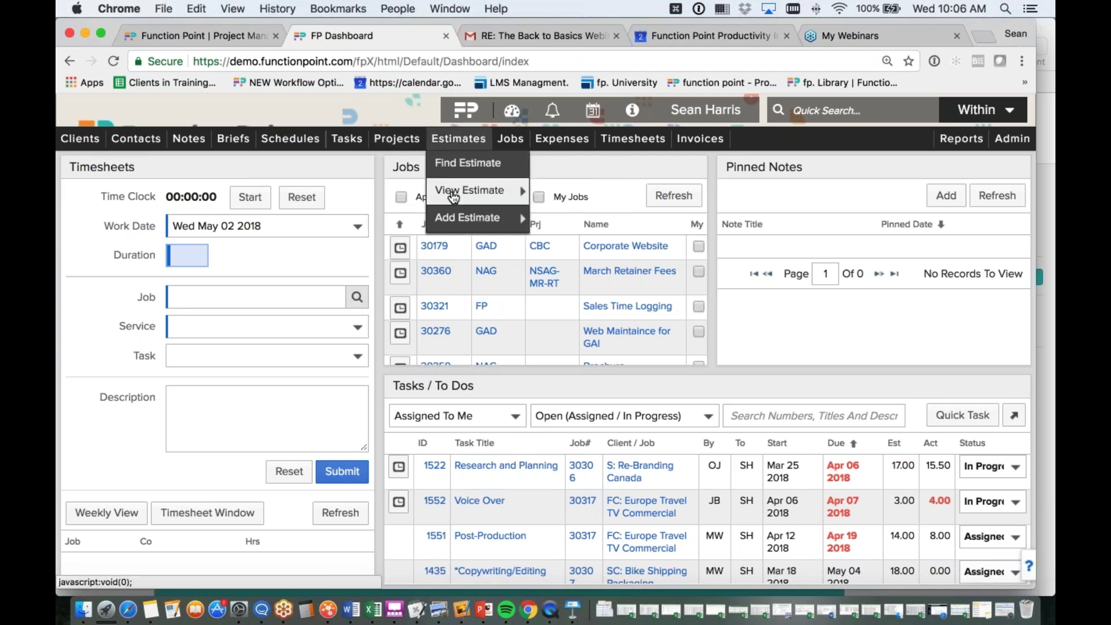
{"action": "mouse_move", "coordinate": [514, 195]}
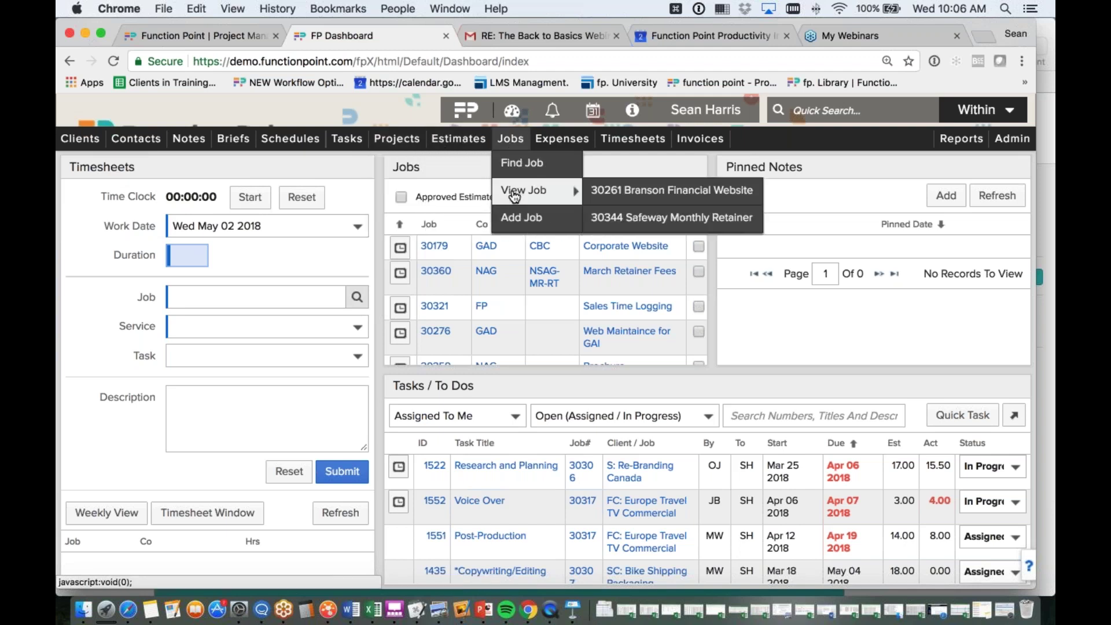
{"action": "mouse_move", "coordinate": [348, 194]}
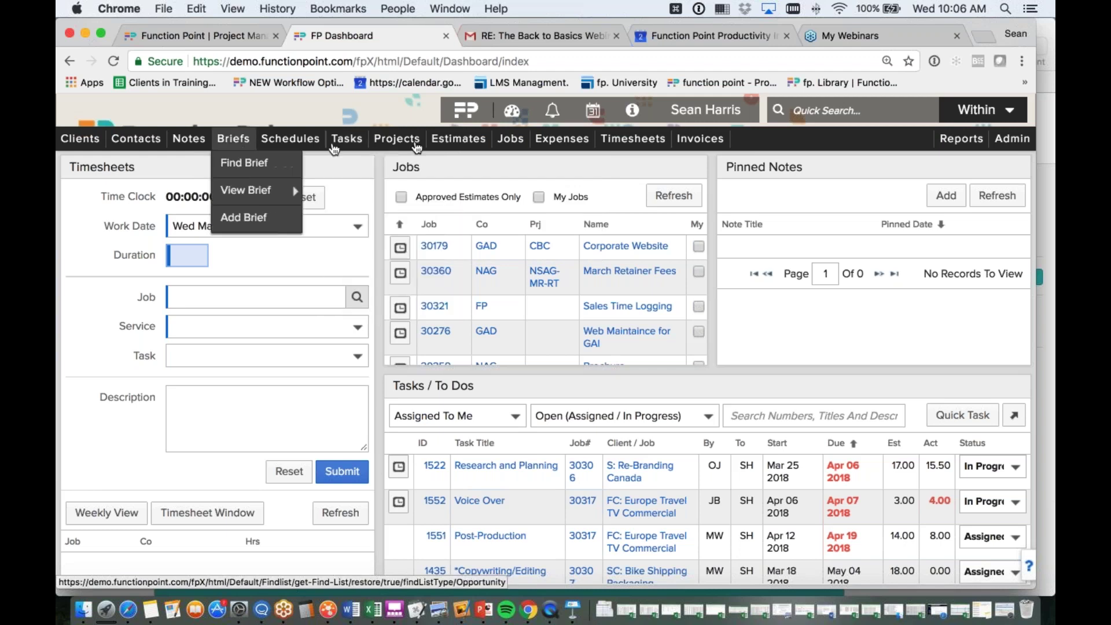
Open the job search form and leave its Job Number field empty
{"action": "mouse_move", "coordinate": [509, 142]}
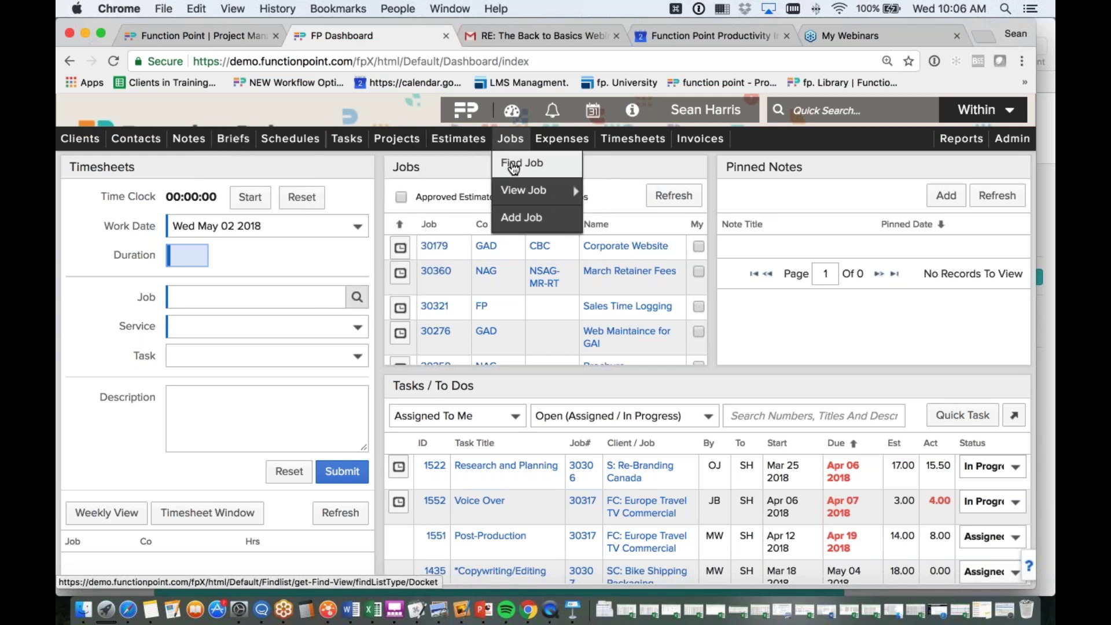
{"action": "left_click", "coordinate": [513, 167]}
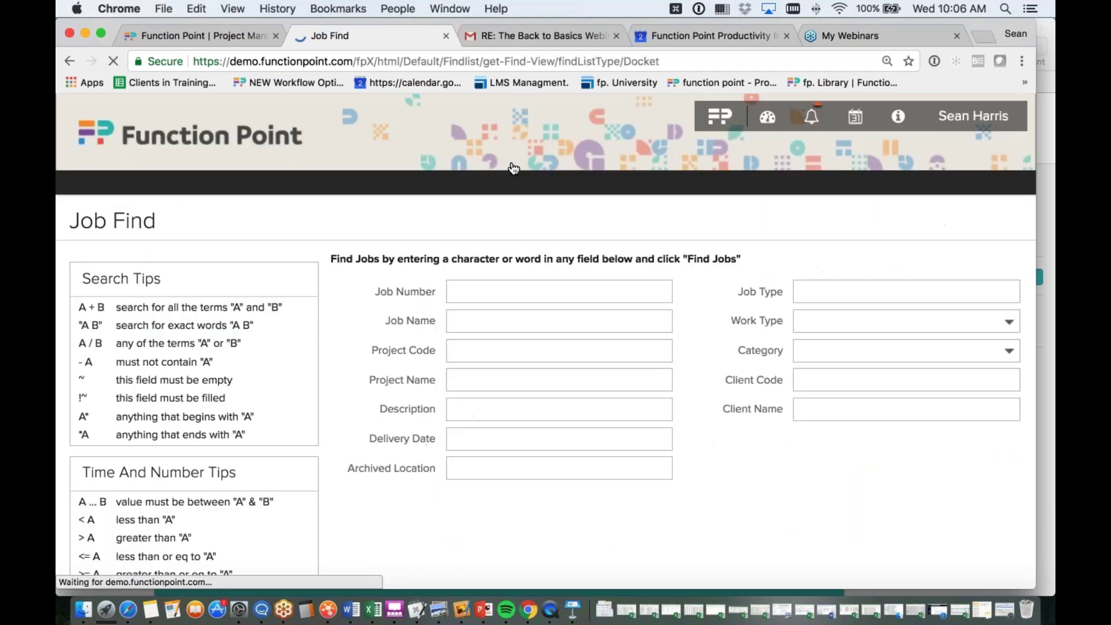
{"action": "type", "text": "44444"}
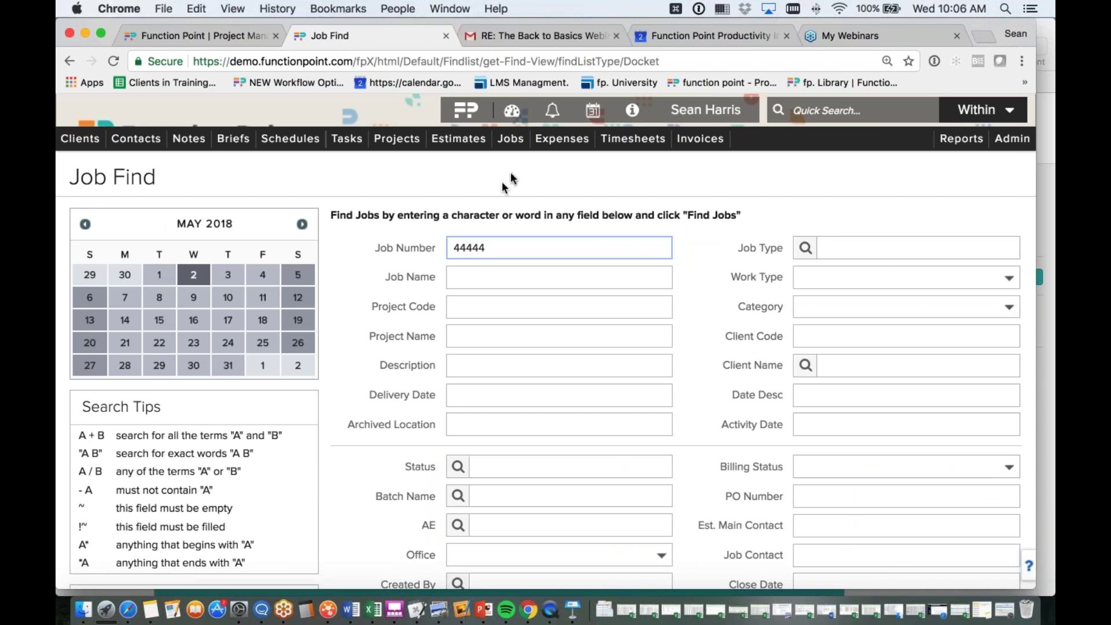
{"action": "mouse_move", "coordinate": [516, 151]}
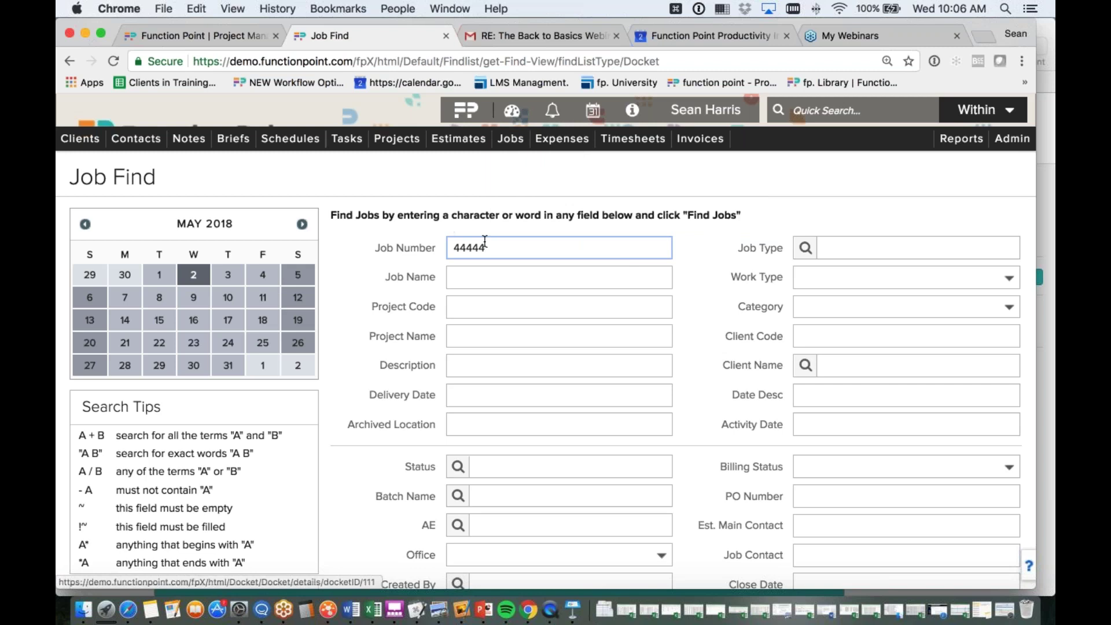
{"action": "left_click_drag", "start_coordinate": [502, 248], "coordinate": [436, 250]}
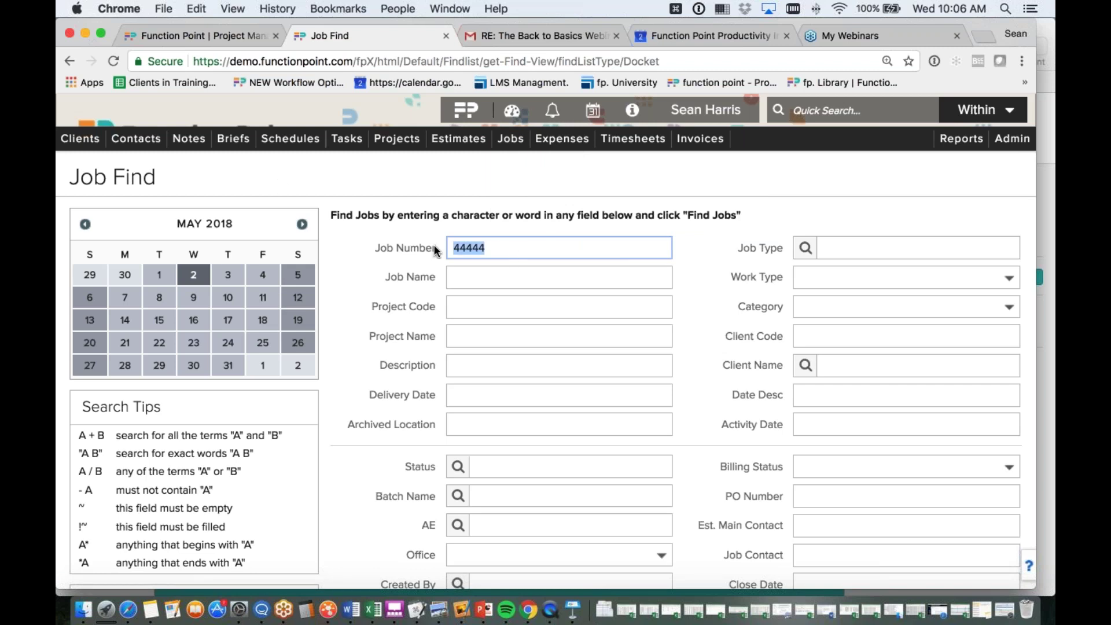
{"action": "key", "text": "BackSpace"}
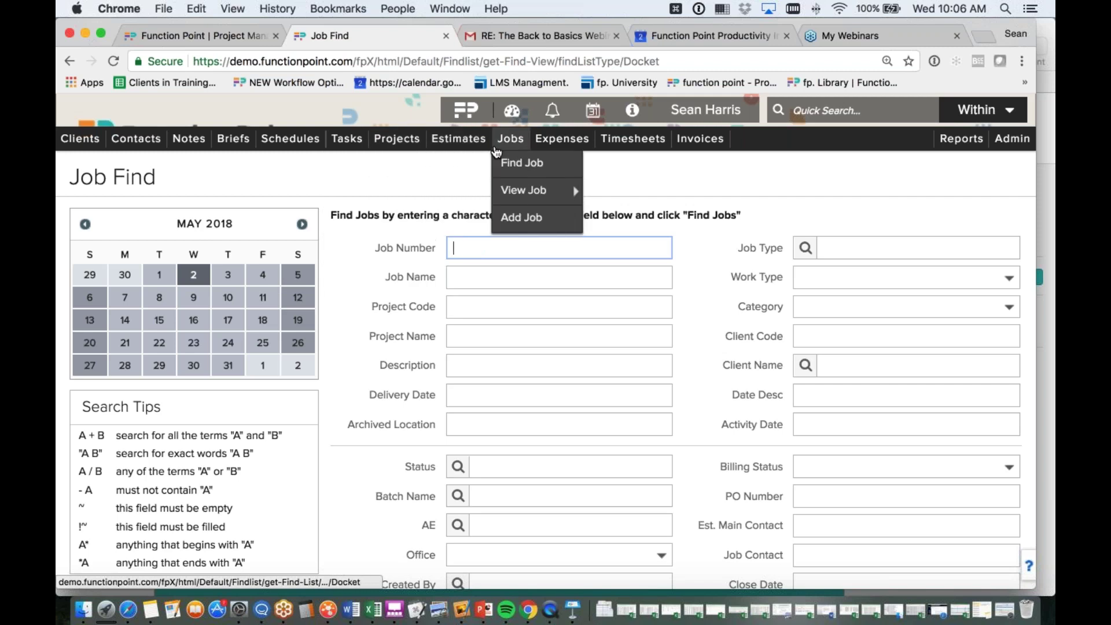
{"action": "left_click", "coordinate": [509, 164]}
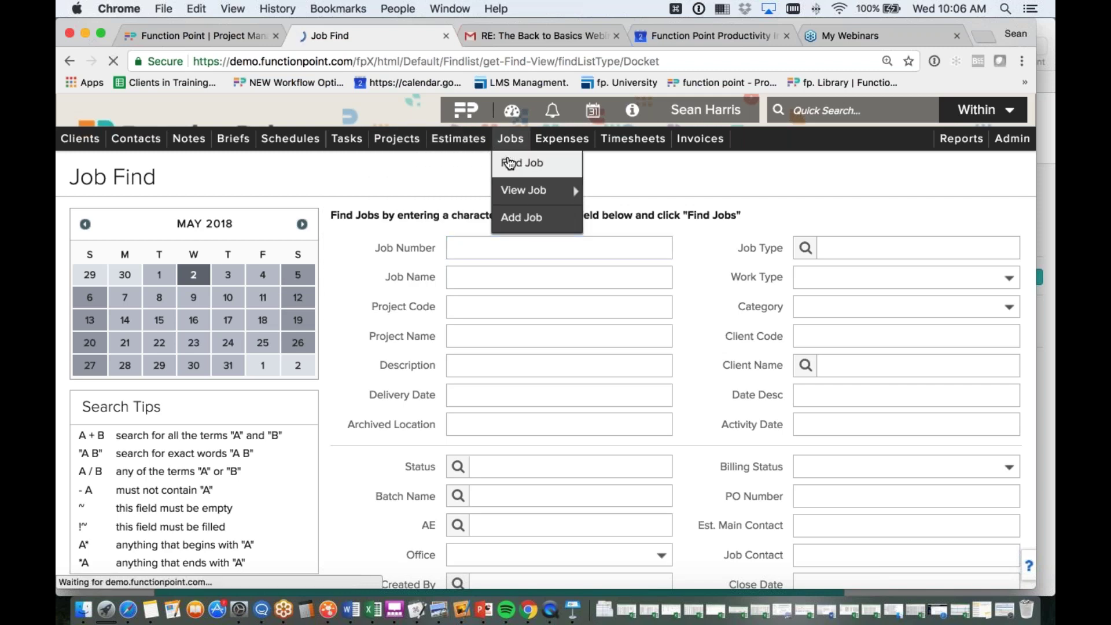
{"action": "mouse_move", "coordinate": [570, 152]}
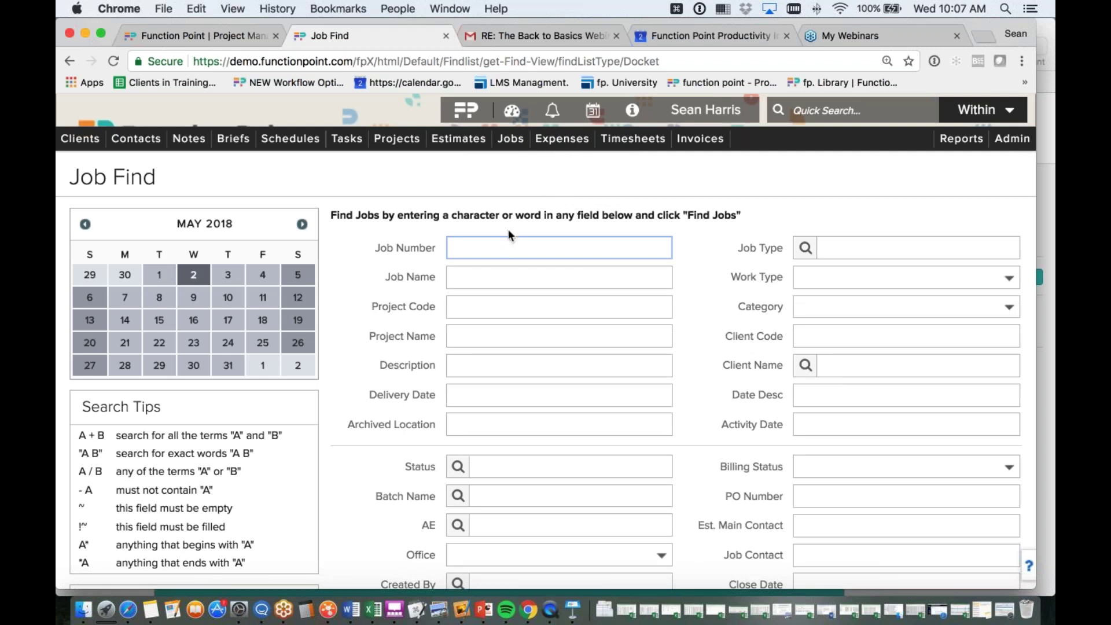
Open the task search form
{"action": "mouse_move", "coordinate": [512, 141]}
{"action": "mouse_move", "coordinate": [347, 144]}
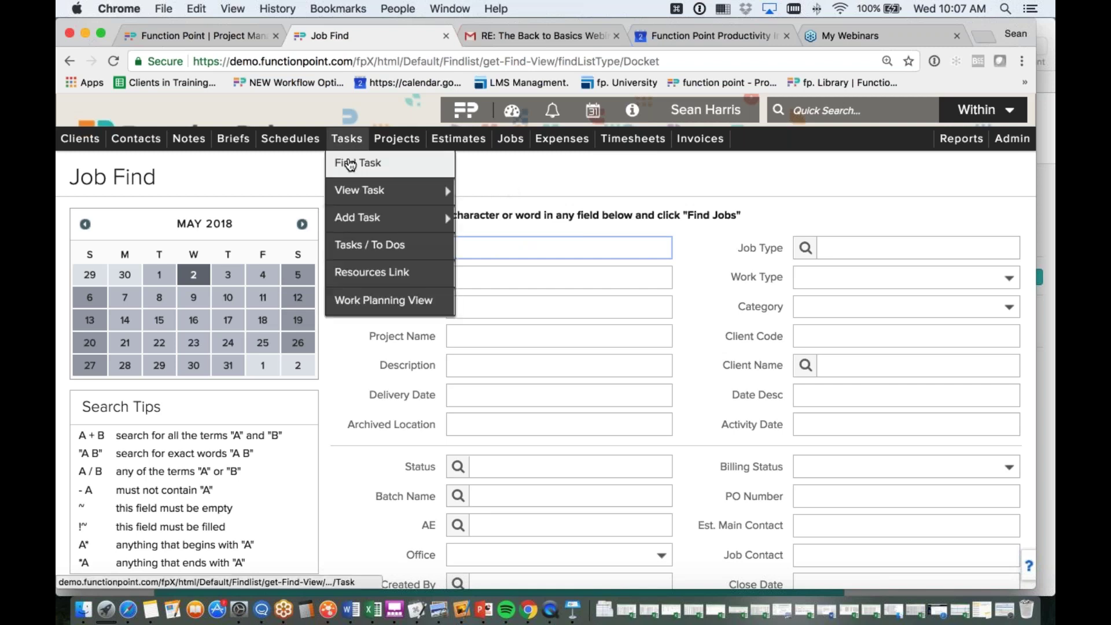
{"action": "left_click", "coordinate": [350, 164]}
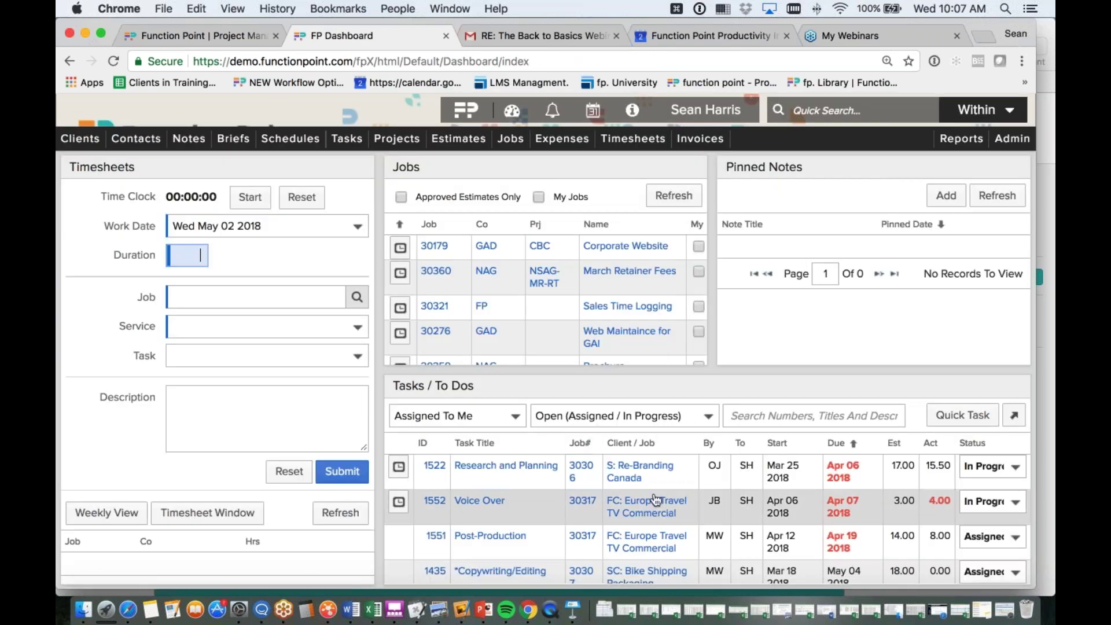
{"action": "mouse_move", "coordinate": [684, 513]}
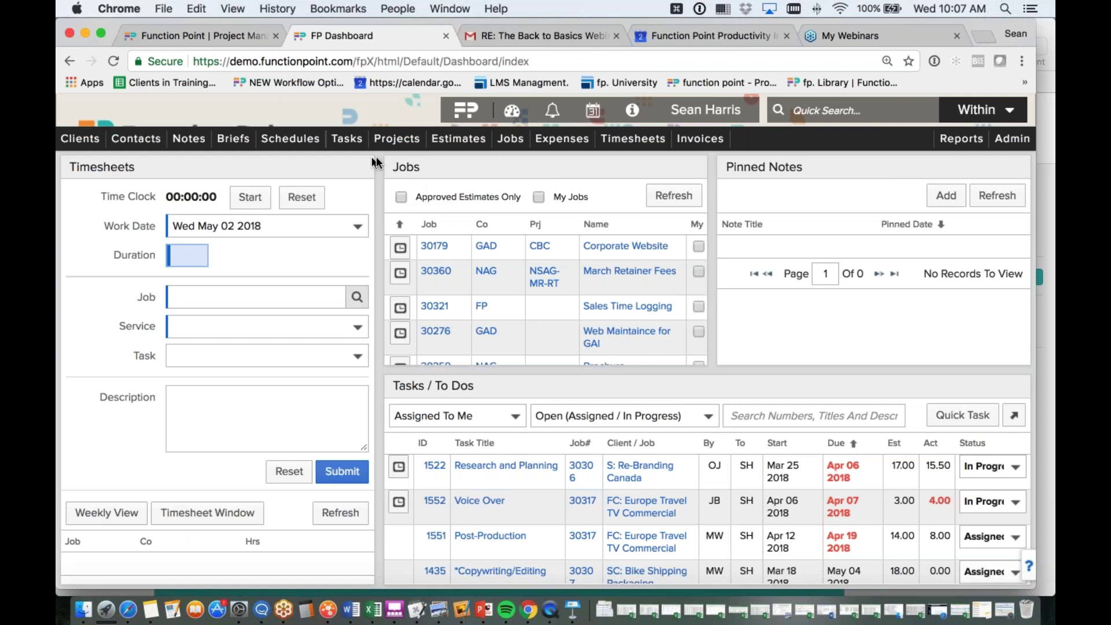
{"action": "mouse_move", "coordinate": [347, 140]}
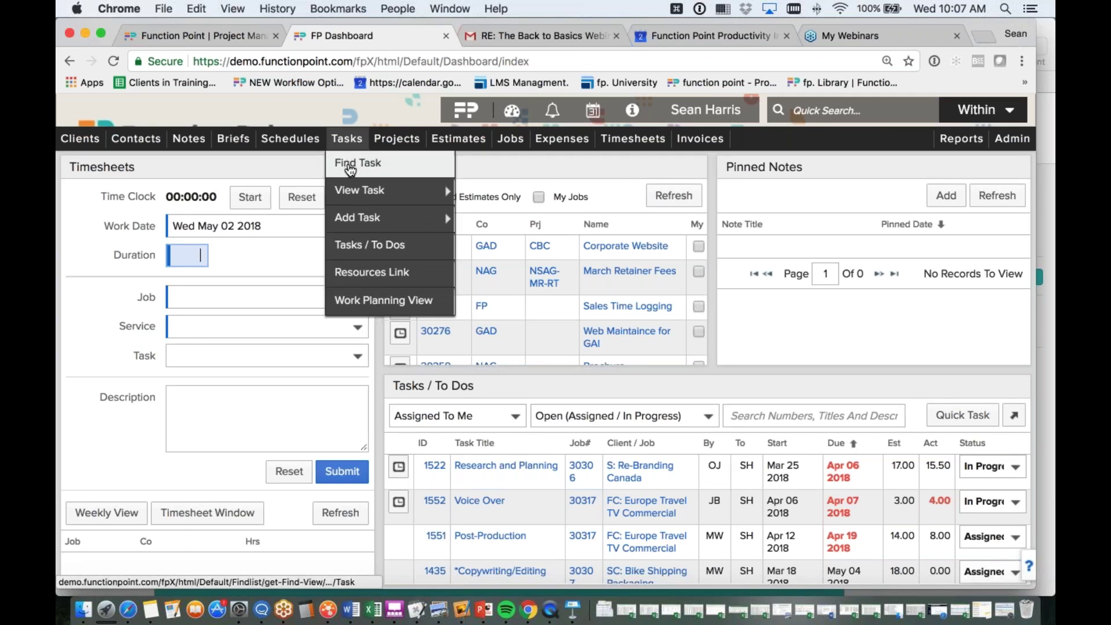
{"action": "left_click", "coordinate": [350, 165]}
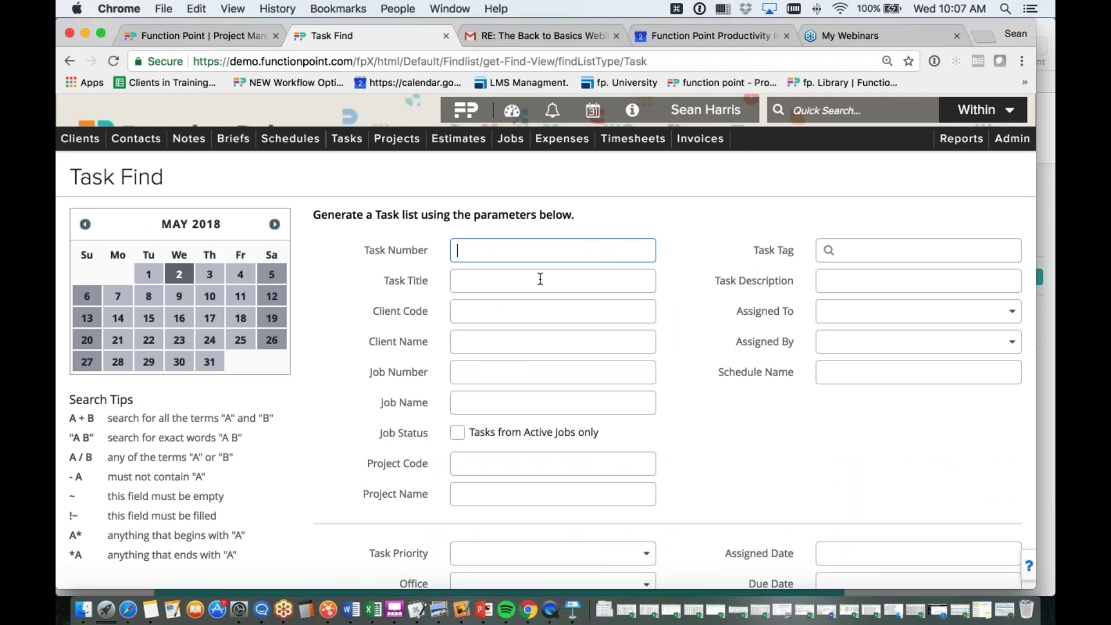
Limit the task search to tasks assigned to the signed-in user
{"action": "scroll", "coordinate": [540, 280], "scroll_direction": "down", "scroll_amount": 5}
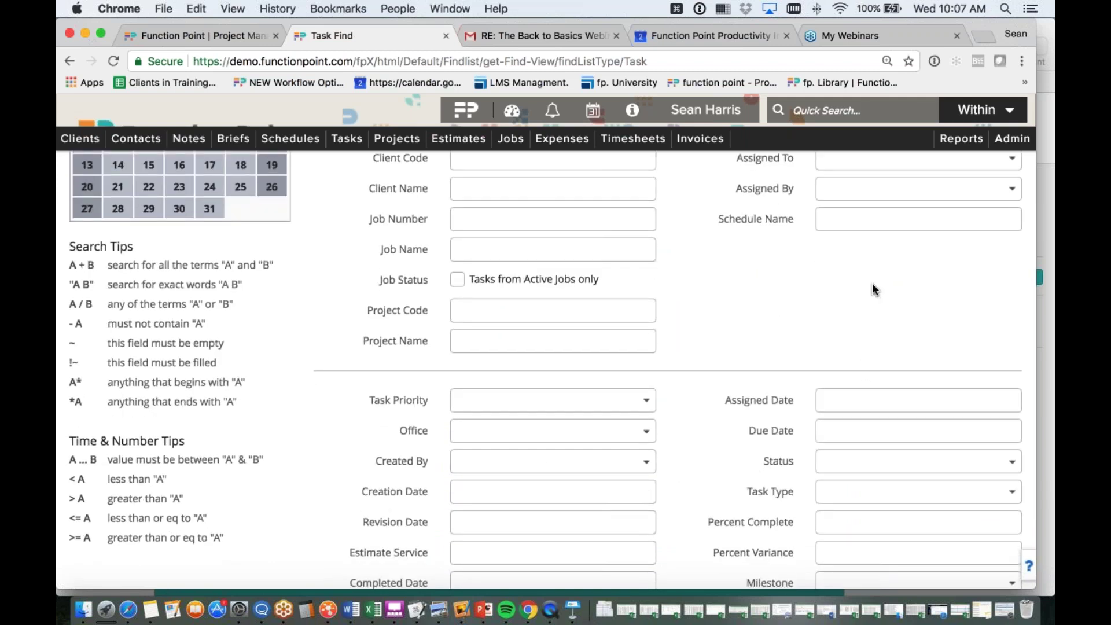
{"action": "scroll", "coordinate": [873, 287], "scroll_direction": "up", "scroll_amount": 1}
{"action": "scroll", "coordinate": [873, 287], "scroll_direction": "up", "scroll_amount": 3}
{"action": "left_click", "coordinate": [877, 246]}
{"action": "scroll", "coordinate": [879, 347], "scroll_direction": "down", "scroll_amount": 10}
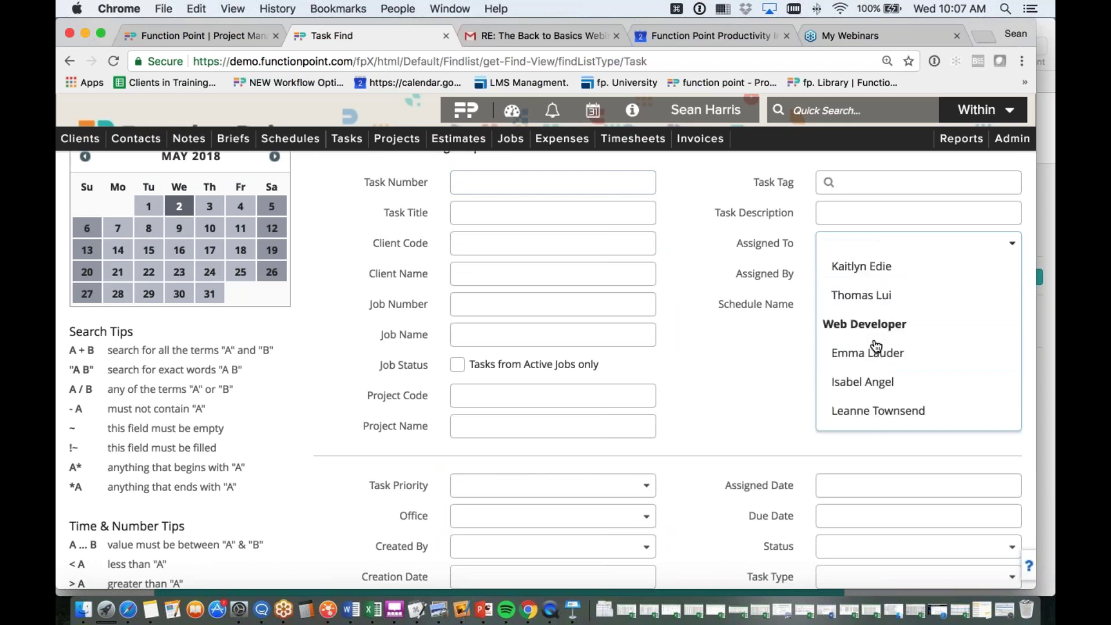
{"action": "scroll", "coordinate": [871, 328], "scroll_direction": "down", "scroll_amount": 8}
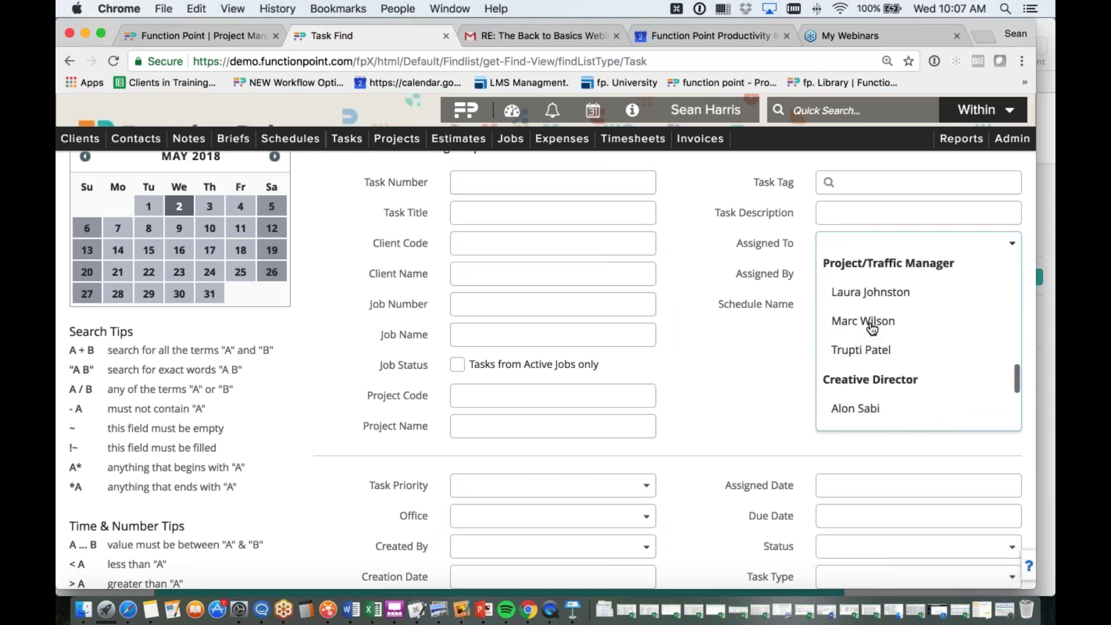
{"action": "left_click", "coordinate": [862, 376]}
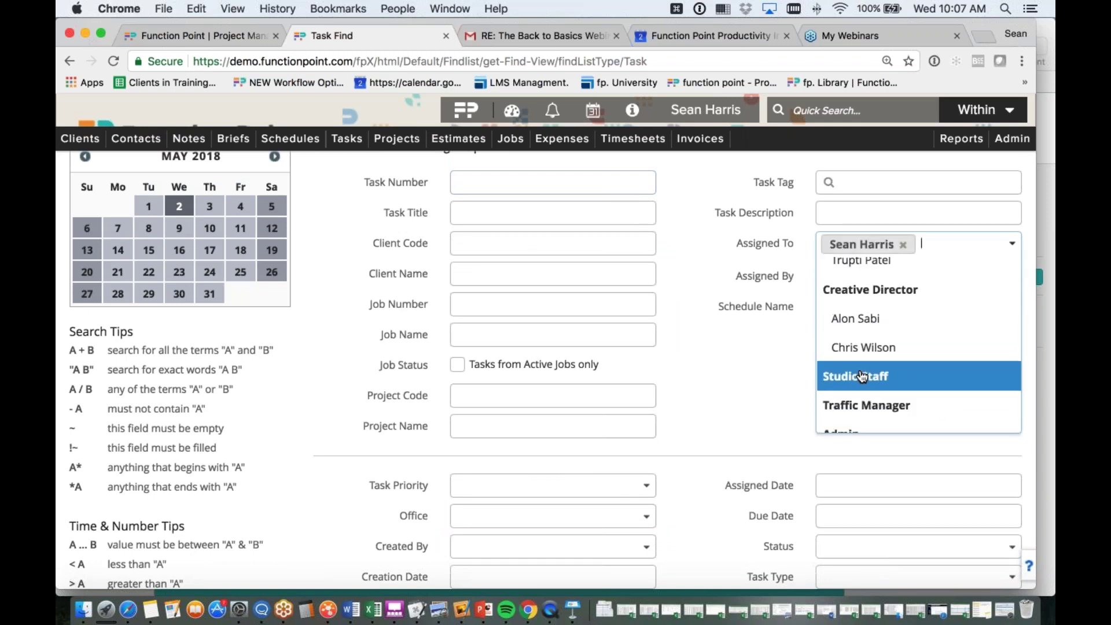
{"action": "left_click", "coordinate": [762, 362]}
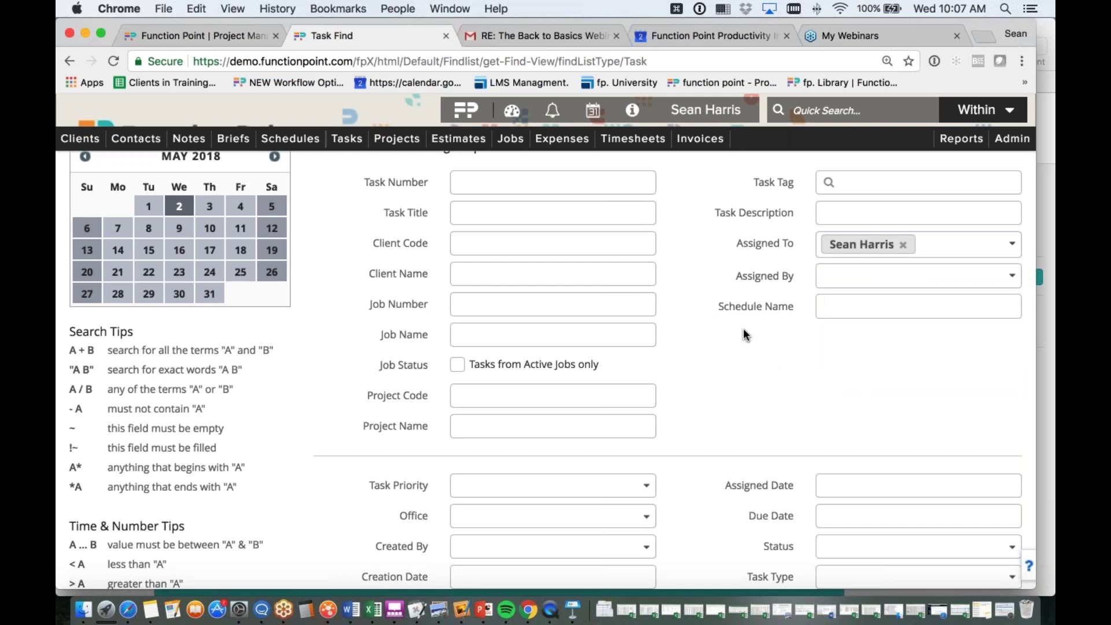
Set the task search's due date range to May 1 ... May 30 and run the search for tasks
{"action": "scroll", "coordinate": [746, 336], "scroll_direction": "down", "scroll_amount": 5}
{"action": "left_click", "coordinate": [842, 323]}
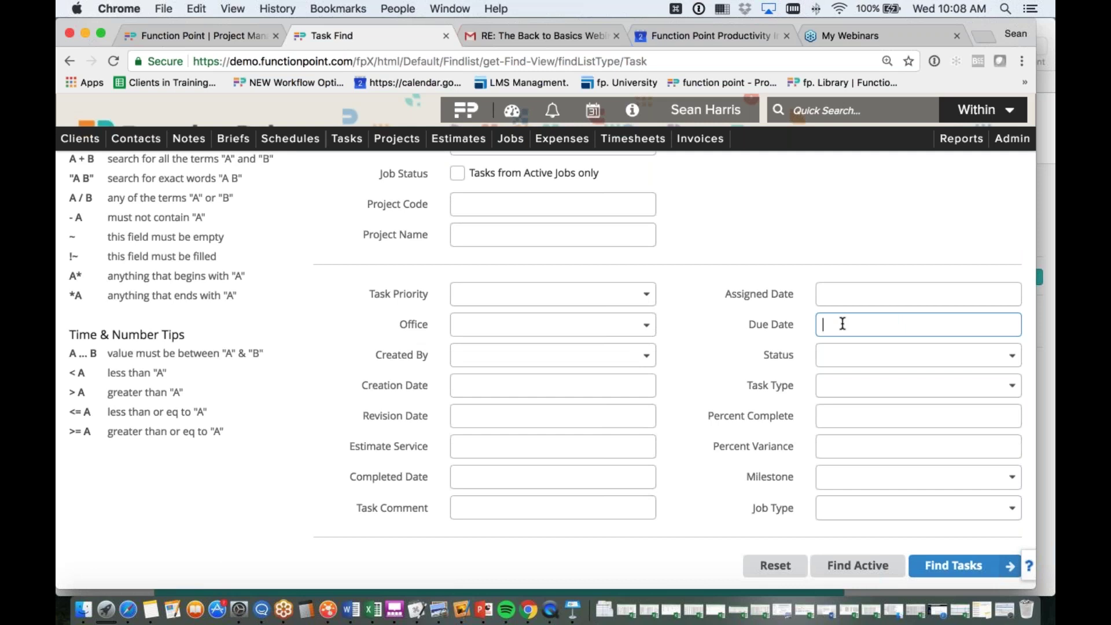
{"action": "type", "text": "may 1... may 30"}
{"action": "left_click", "coordinate": [709, 314]}
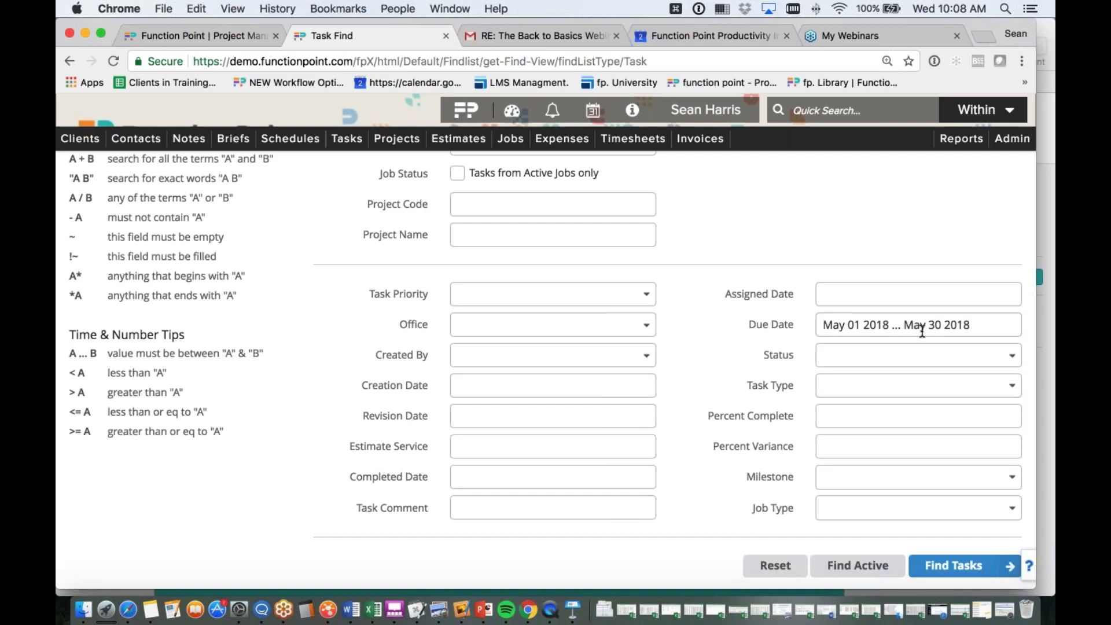
{"action": "left_click", "coordinate": [966, 567]}
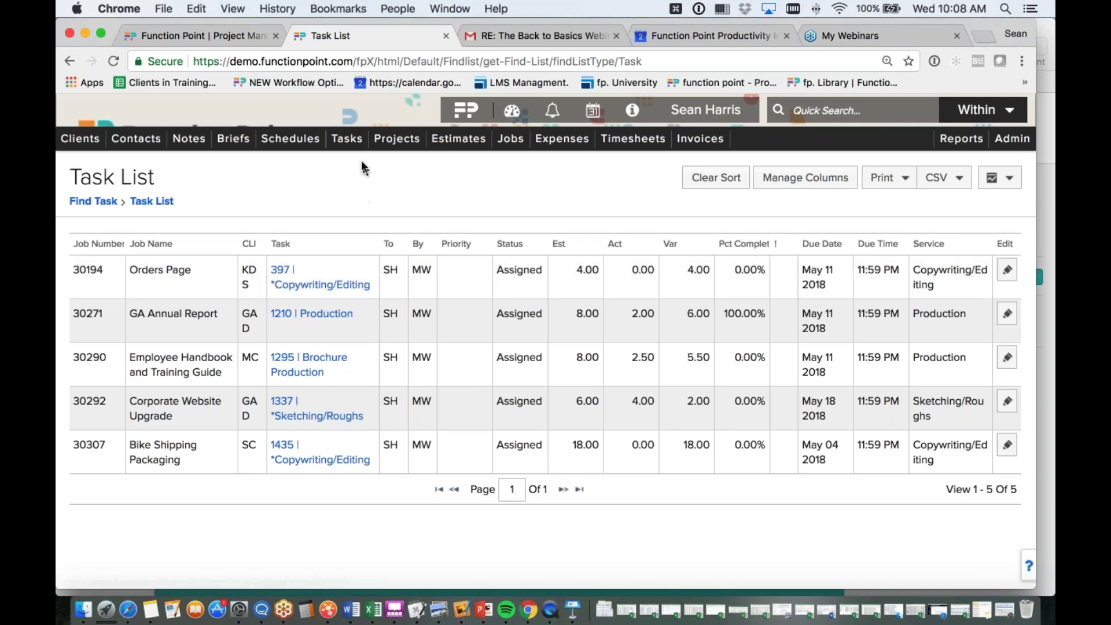
Leave the task list and return to the dashboard home page
{"action": "mouse_move", "coordinate": [360, 152]}
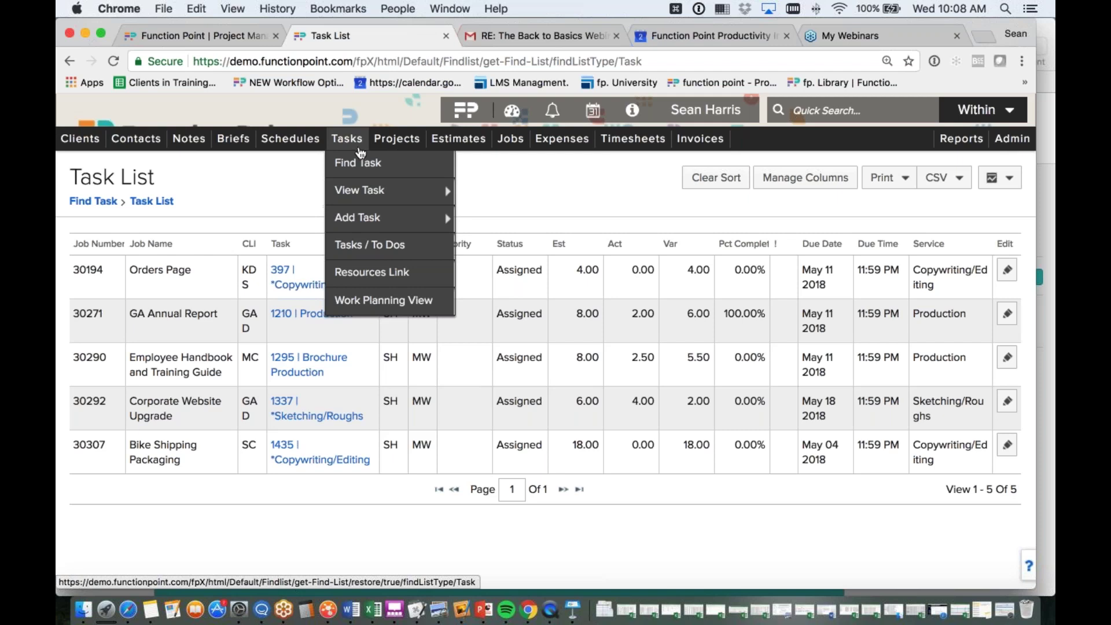
{"action": "mouse_move", "coordinate": [417, 148]}
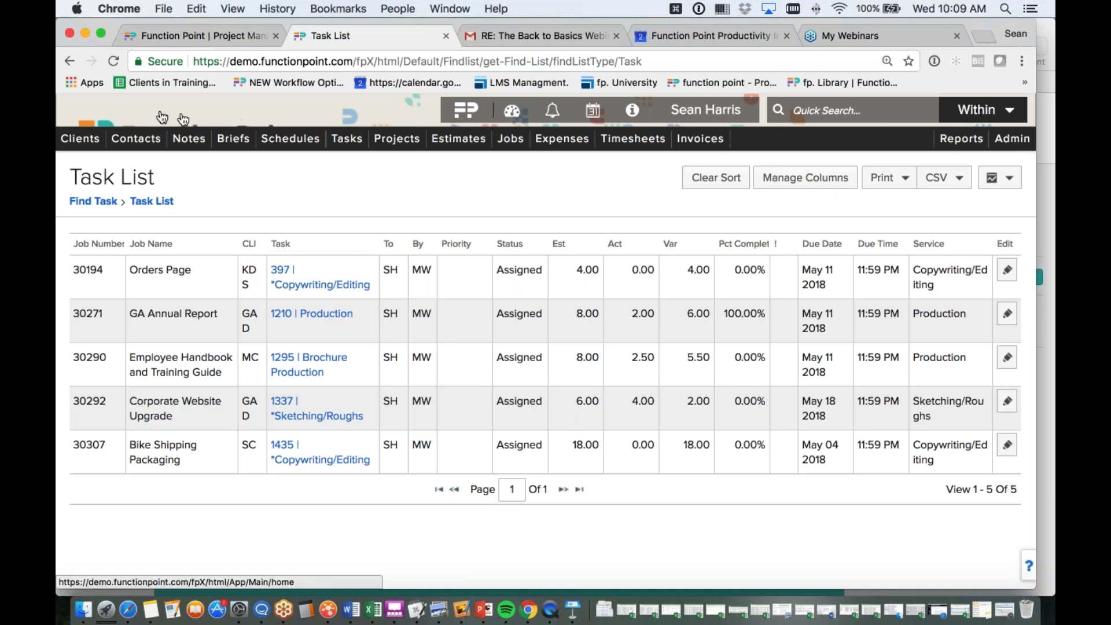
{"action": "left_click", "coordinate": [109, 115]}
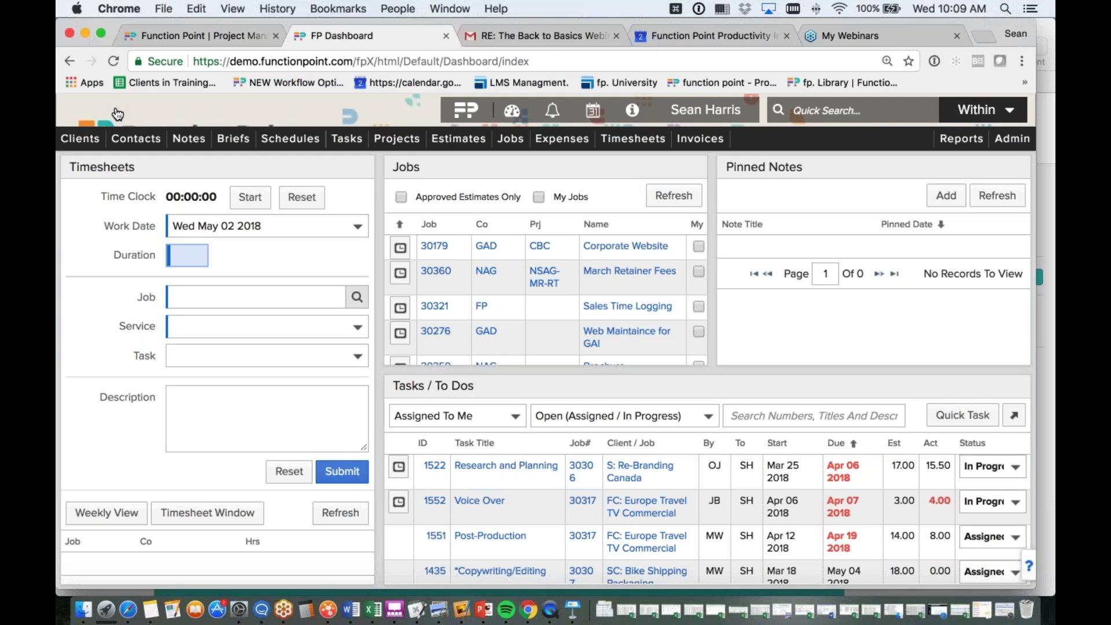
Run a quick search for "northshore" within Jobs and look through the resulting job list
{"action": "left_click", "coordinate": [169, 120]}
{"action": "mouse_move", "coordinate": [700, 139]}
{"action": "left_click", "coordinate": [804, 112]}
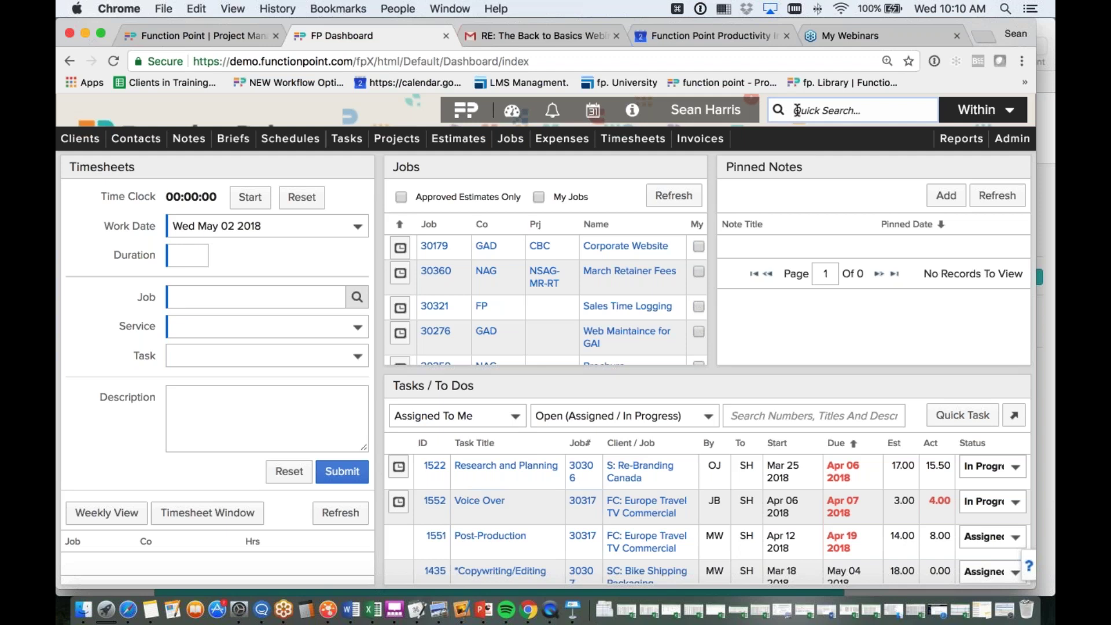
{"action": "type", "text": "northshore"}
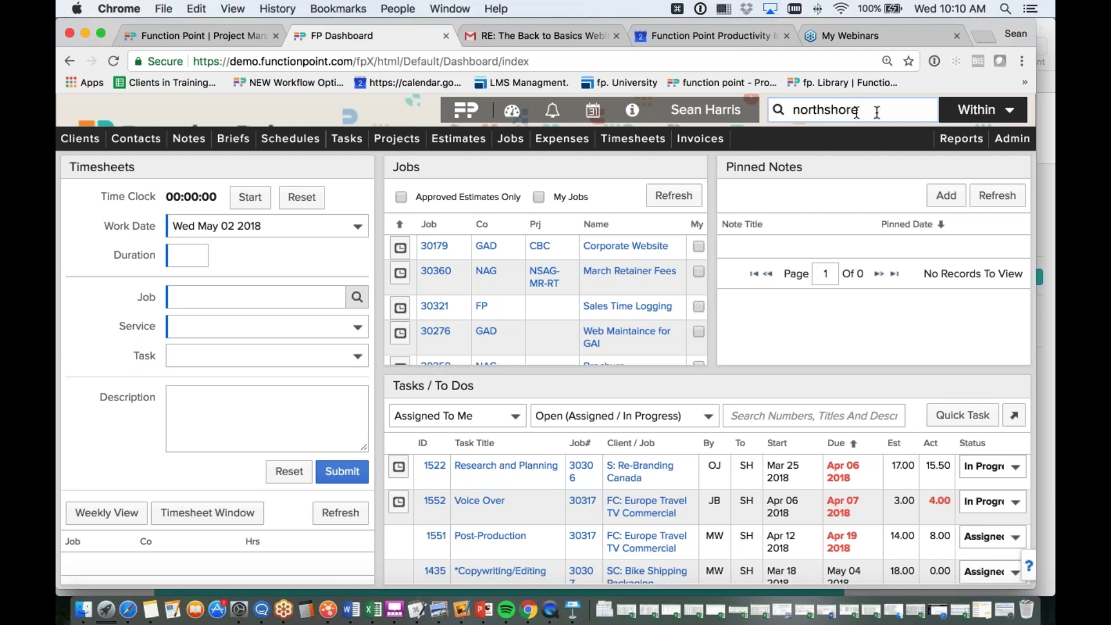
{"action": "left_click", "coordinate": [989, 112]}
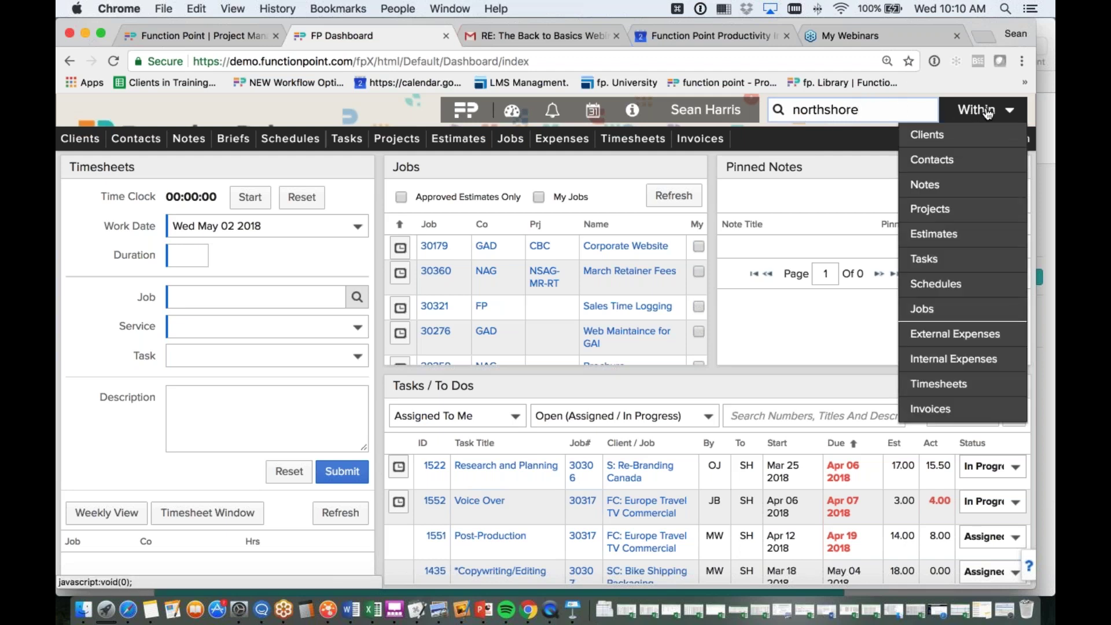
{"action": "left_click", "coordinate": [926, 309]}
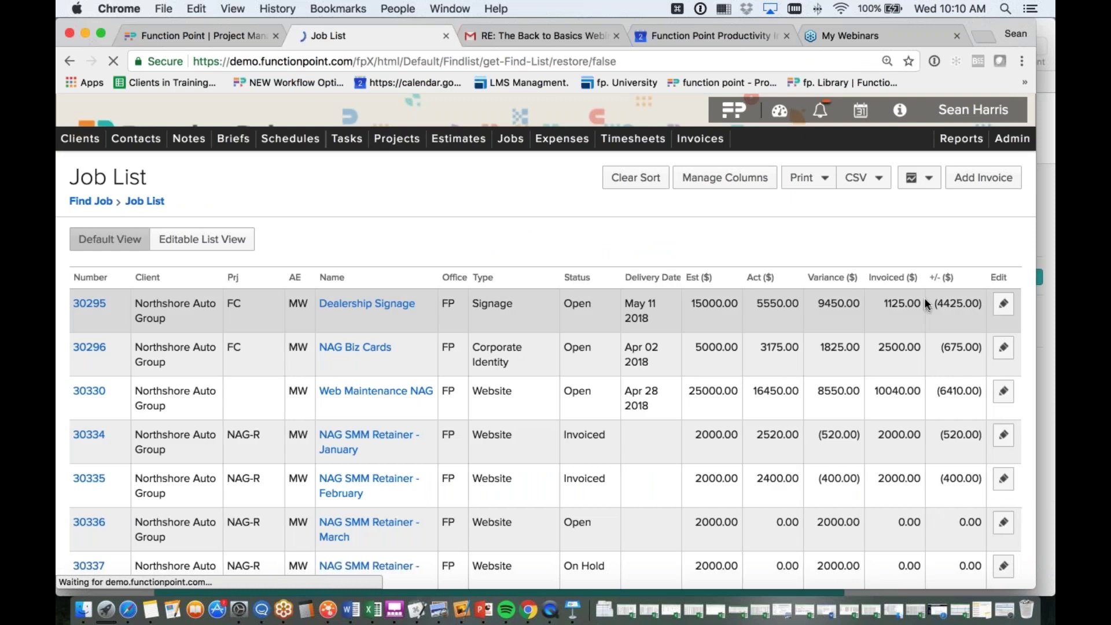
{"action": "left_click", "coordinate": [982, 110]}
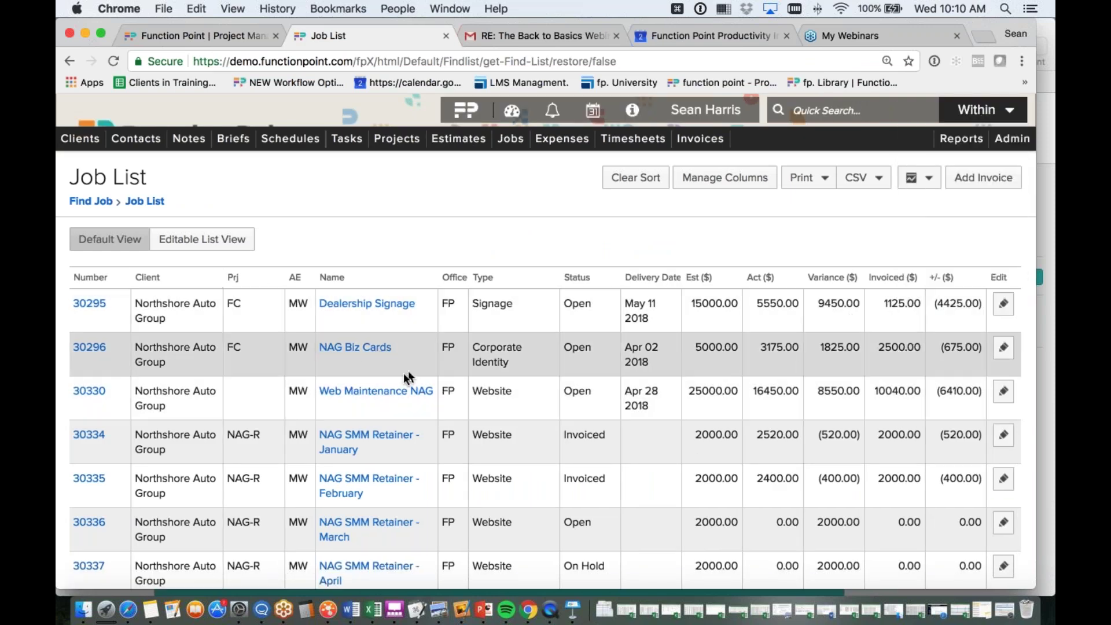
{"action": "scroll", "coordinate": [404, 376], "scroll_direction": "down", "scroll_amount": 2}
{"action": "scroll", "coordinate": [401, 377], "scroll_direction": "down", "scroll_amount": 10}
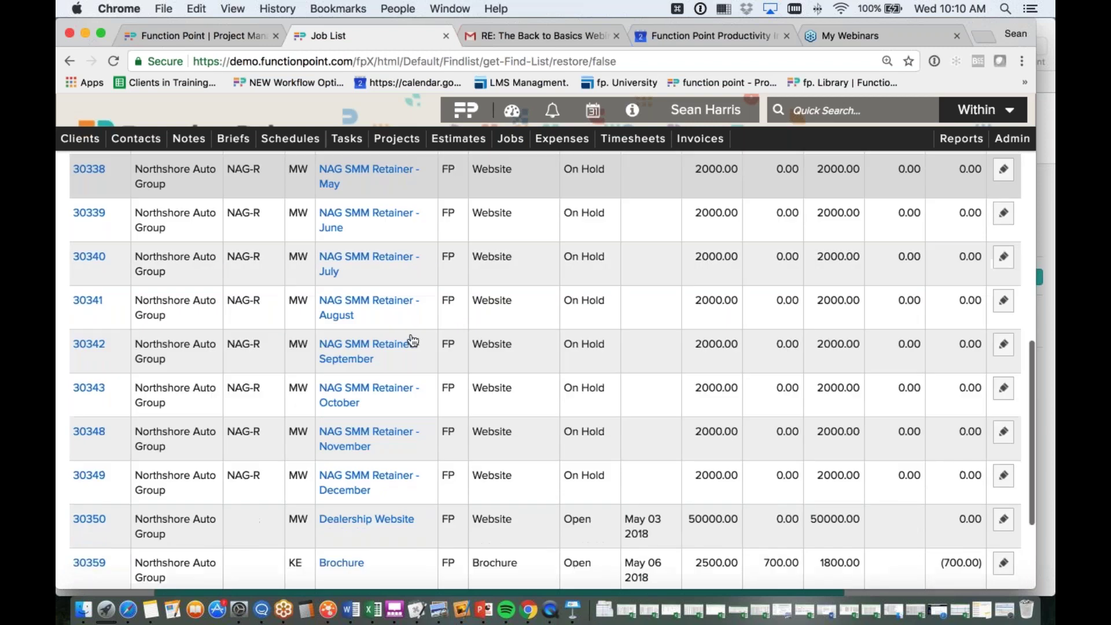
{"action": "scroll", "coordinate": [245, 308], "scroll_direction": "up", "scroll_amount": 5}
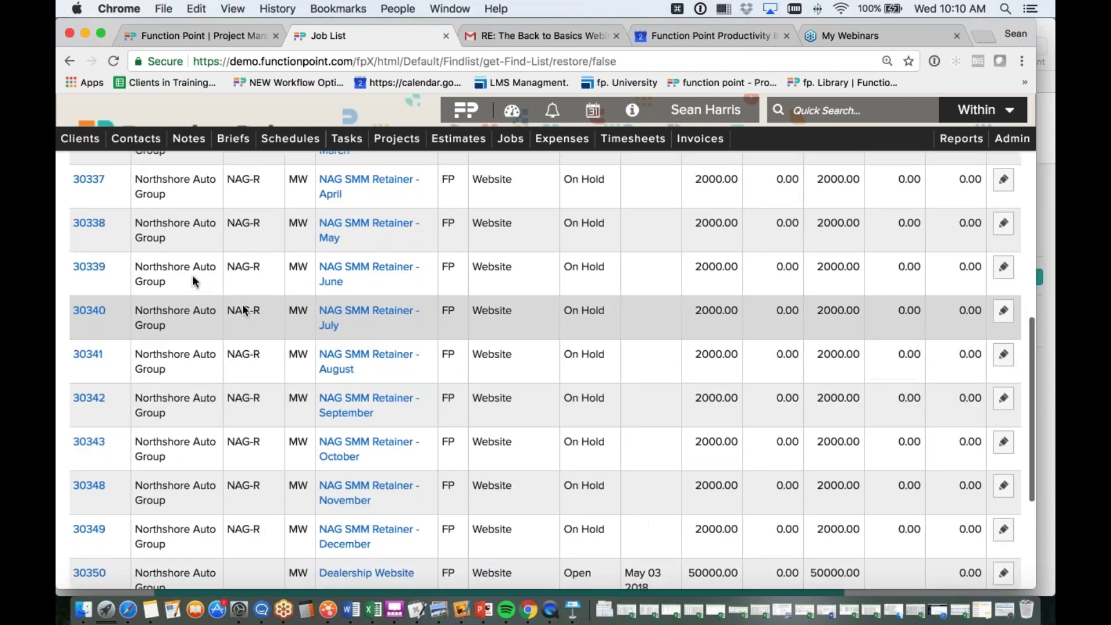
{"action": "scroll", "coordinate": [196, 329], "scroll_direction": "up", "scroll_amount": 5}
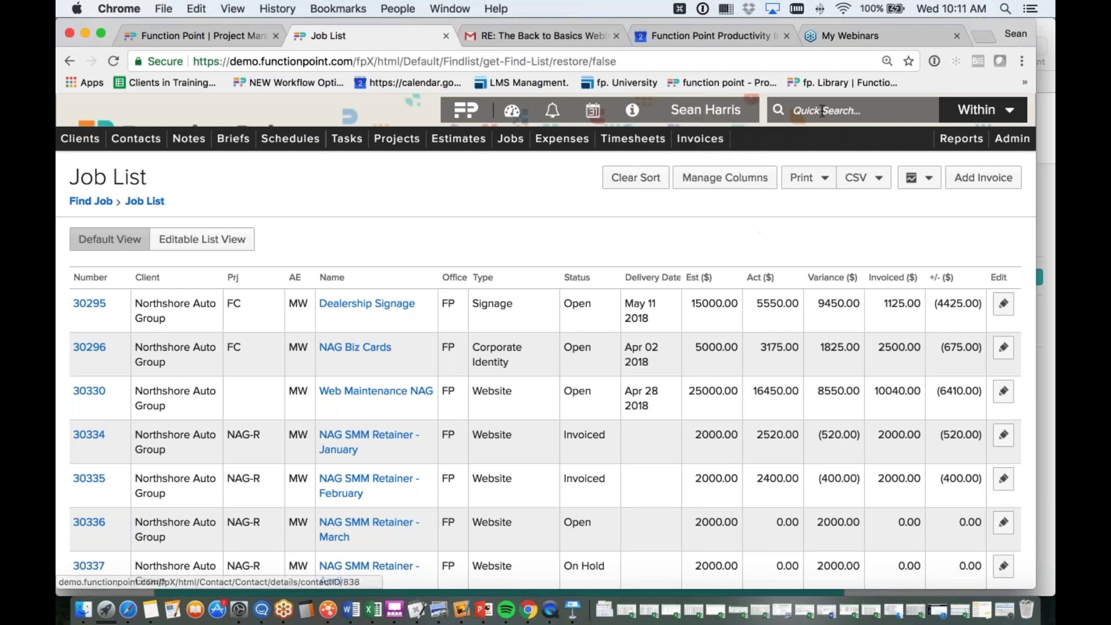
Open the Help Centre and search its knowledge base for "search"
{"action": "mouse_move", "coordinate": [631, 113]}
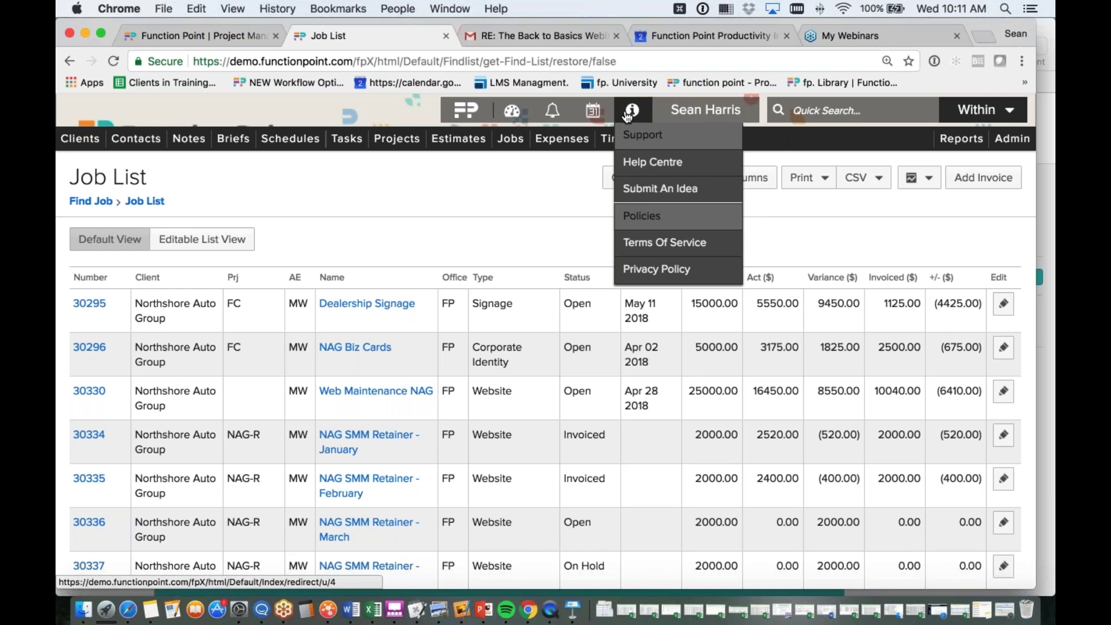
{"action": "left_click", "coordinate": [642, 166]}
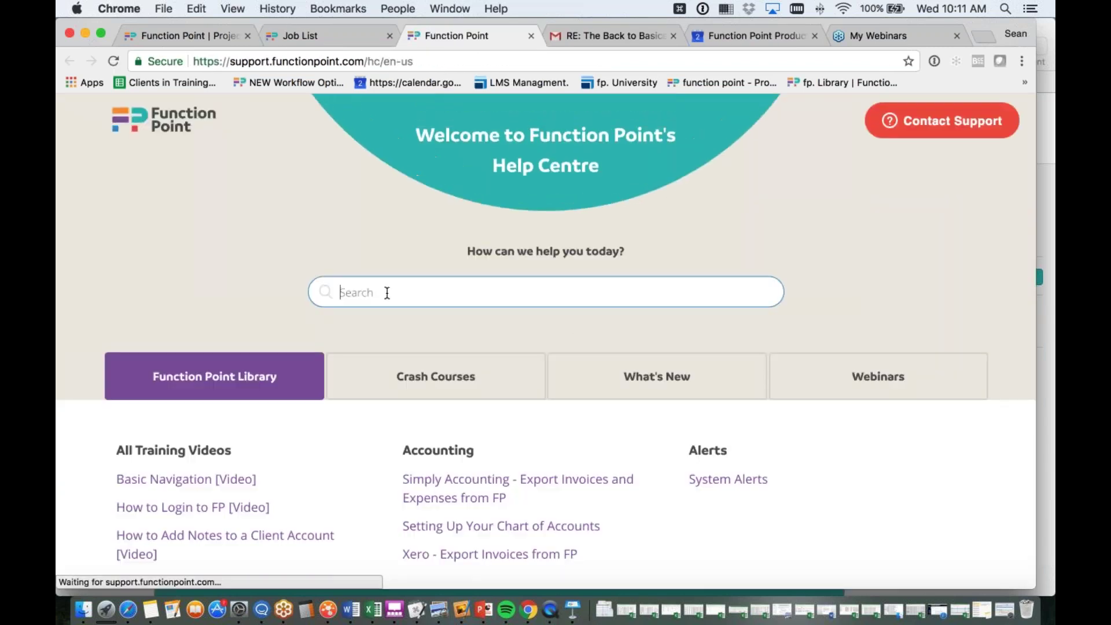
{"action": "left_click", "coordinate": [387, 293]}
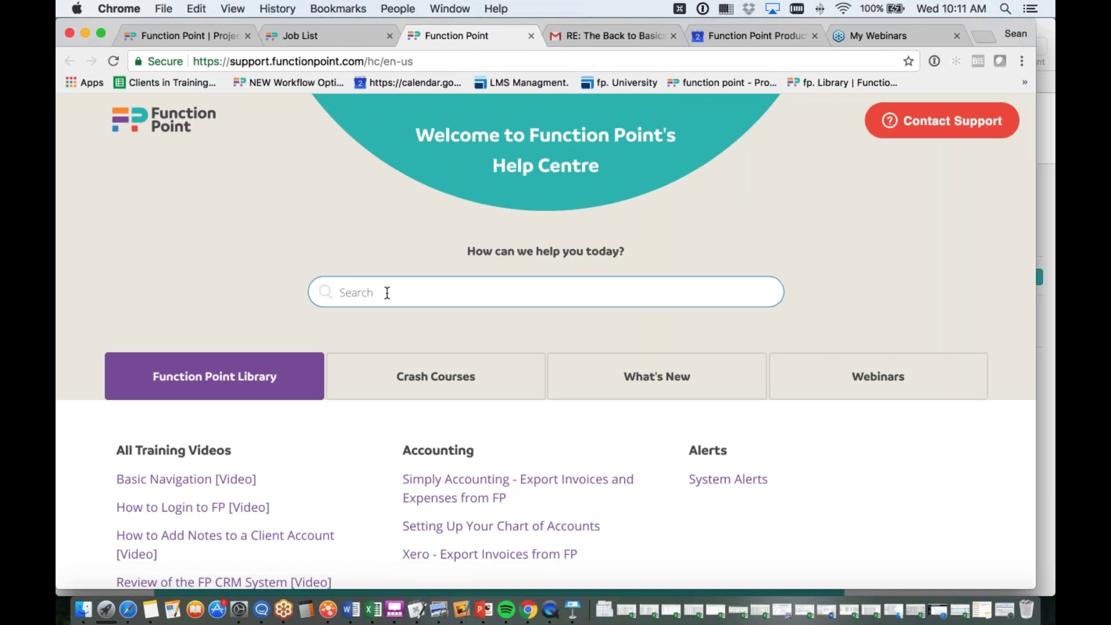
{"action": "type", "text": "search"}
{"action": "key", "text": "Return"}
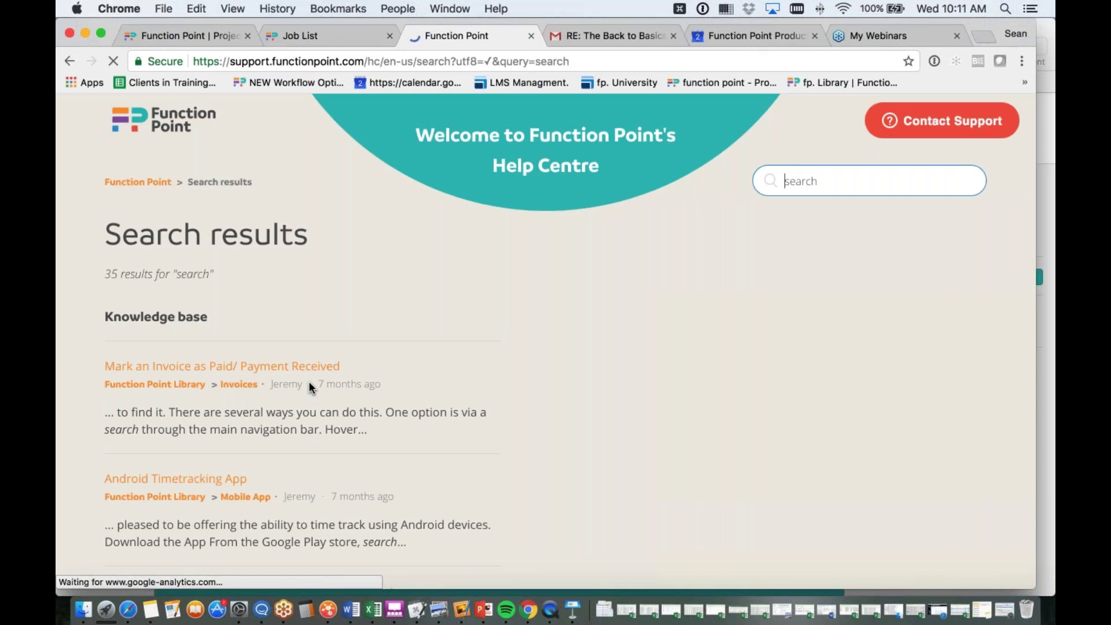
Look through the knowledge base articles in the Help Centre search results
{"action": "scroll", "coordinate": [307, 381], "scroll_direction": "down", "scroll_amount": 5}
{"action": "scroll", "coordinate": [307, 381], "scroll_direction": "down", "scroll_amount": 15}
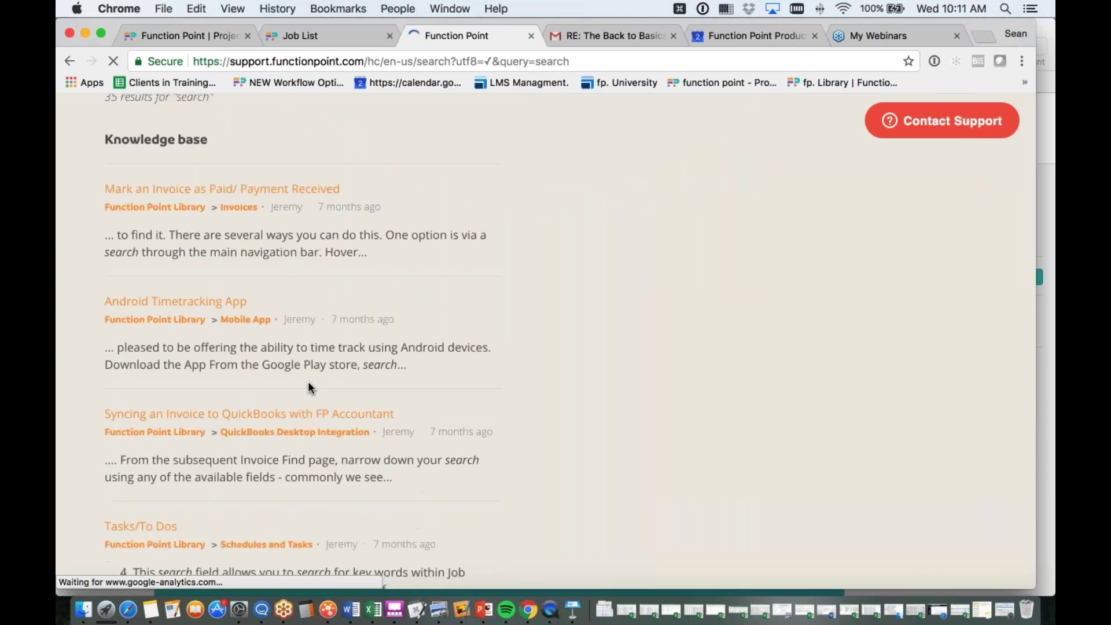
{"action": "scroll", "coordinate": [278, 365], "scroll_direction": "down", "scroll_amount": 14}
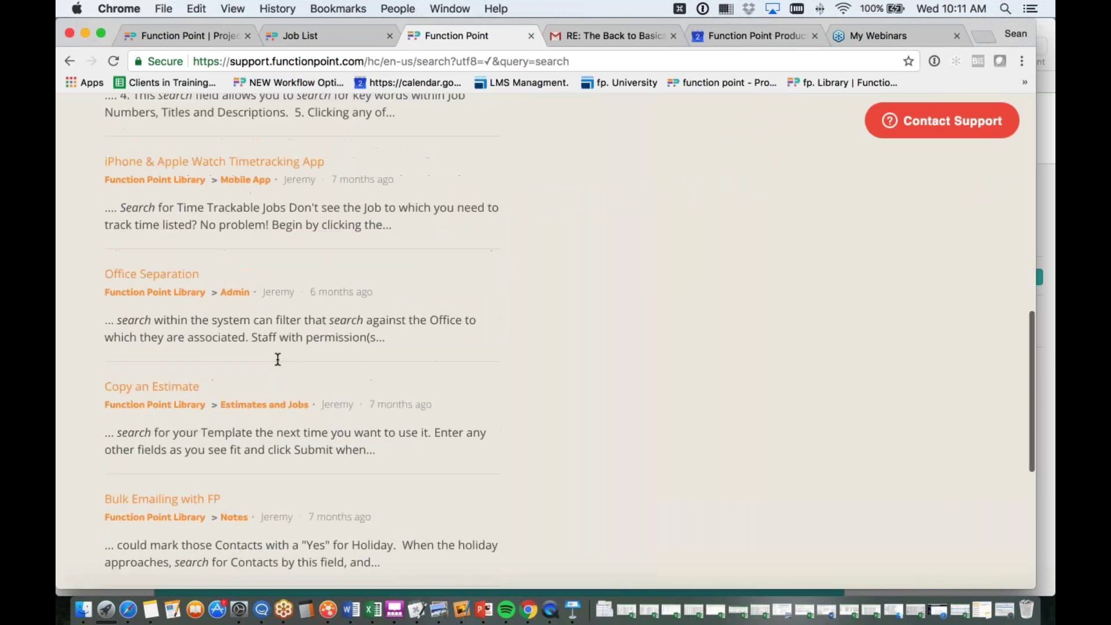
{"action": "scroll", "coordinate": [234, 269], "scroll_direction": "up", "scroll_amount": 20}
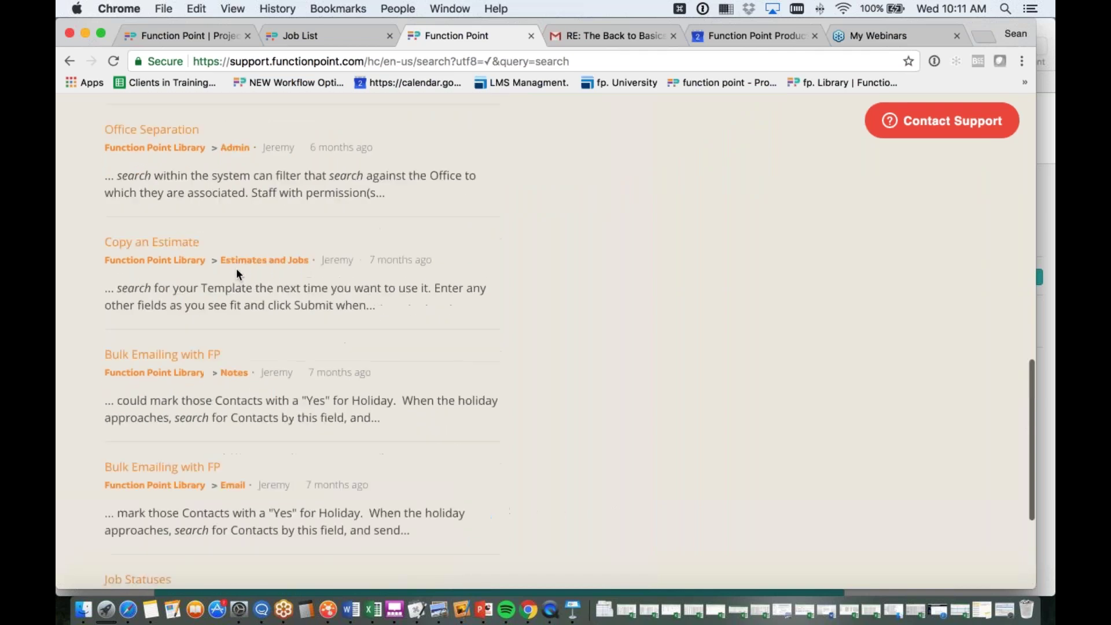
{"action": "scroll", "coordinate": [242, 274], "scroll_direction": "up", "scroll_amount": 2}
{"action": "scroll", "coordinate": [243, 270], "scroll_direction": "down", "scroll_amount": 2}
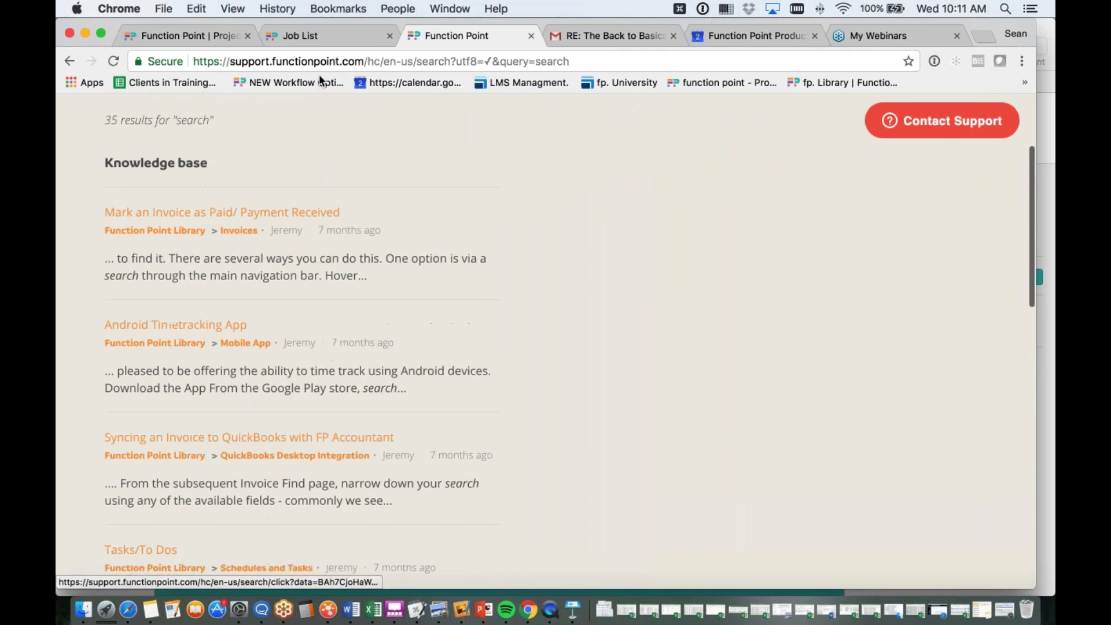
Close the Help Centre page and return from the job list to the dashboard home page
{"action": "left_click", "coordinate": [529, 37]}
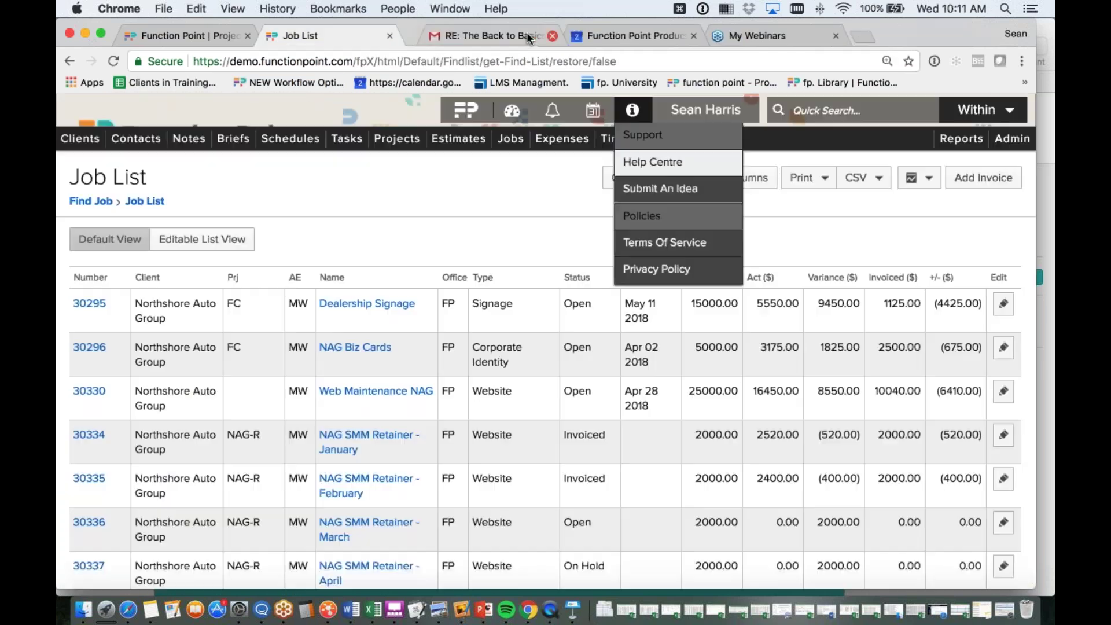
{"action": "mouse_move", "coordinate": [603, 151]}
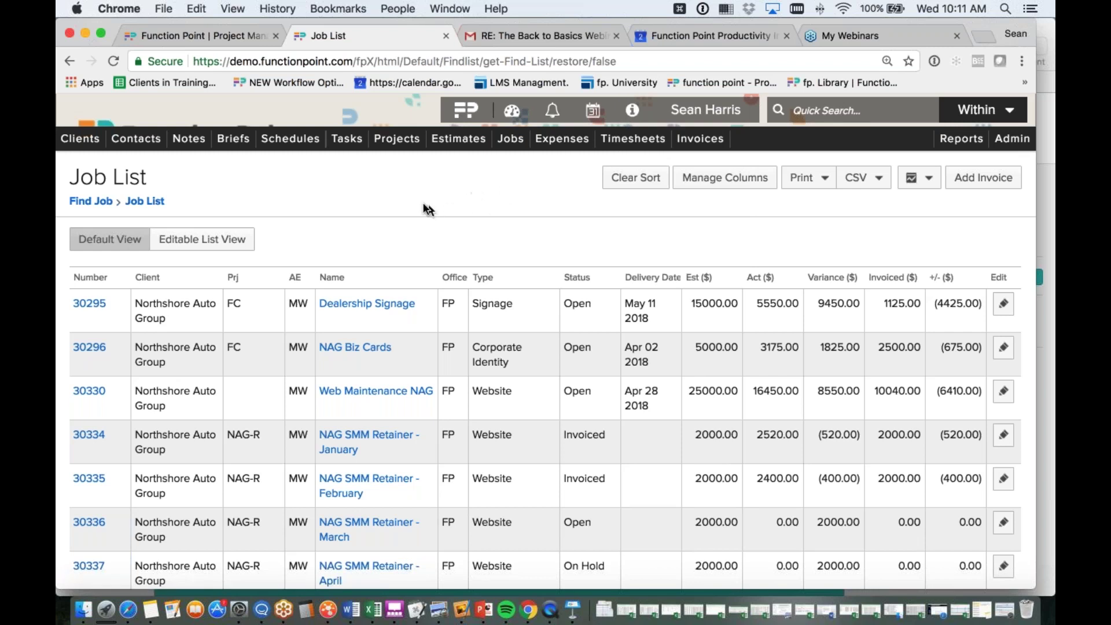
{"action": "left_click", "coordinate": [93, 118]}
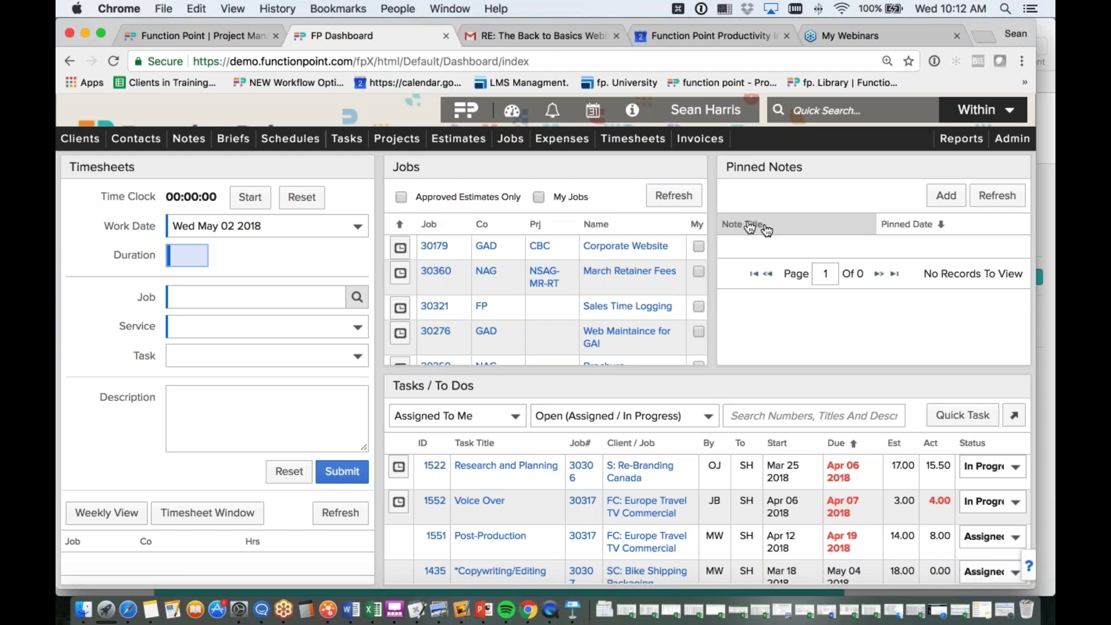
Flag Corporate Website, March Retainer Fees and Sales Time Logging as own jobs, and filter the dashboard's Jobs tile to My Jobs
{"action": "scroll", "coordinate": [567, 474], "scroll_direction": "down", "scroll_amount": 2}
{"action": "scroll", "coordinate": [566, 474], "scroll_direction": "down", "scroll_amount": 3}
{"action": "scroll", "coordinate": [565, 473], "scroll_direction": "up", "scroll_amount": 5}
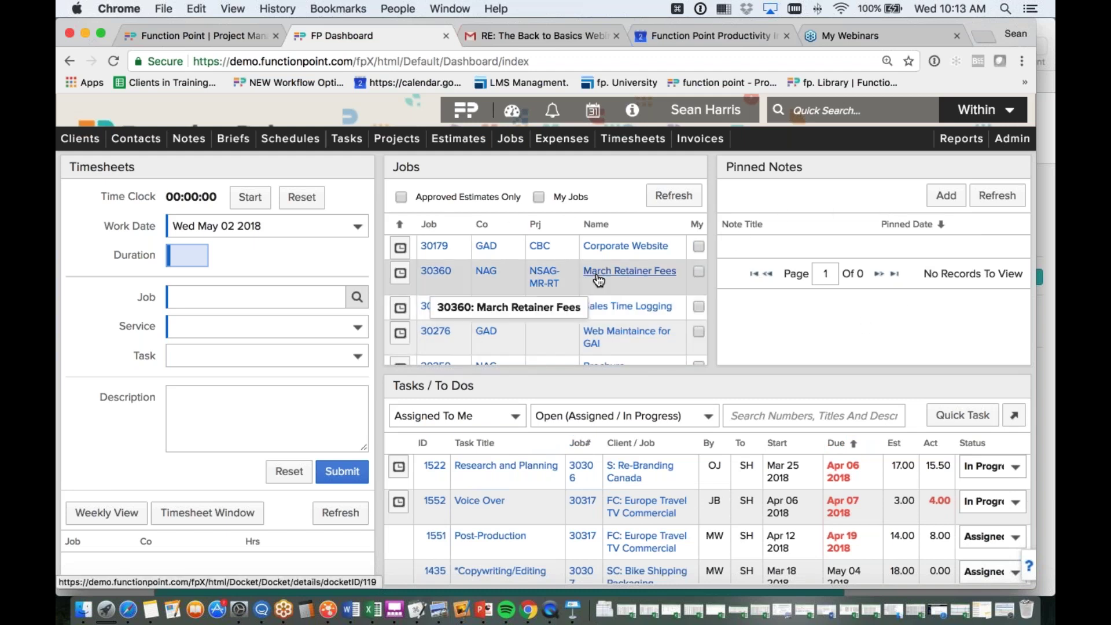
{"action": "scroll", "coordinate": [579, 277], "scroll_direction": "down", "scroll_amount": 5}
{"action": "scroll", "coordinate": [597, 281], "scroll_direction": "up", "scroll_amount": 3}
{"action": "scroll", "coordinate": [596, 280], "scroll_direction": "up", "scroll_amount": 3}
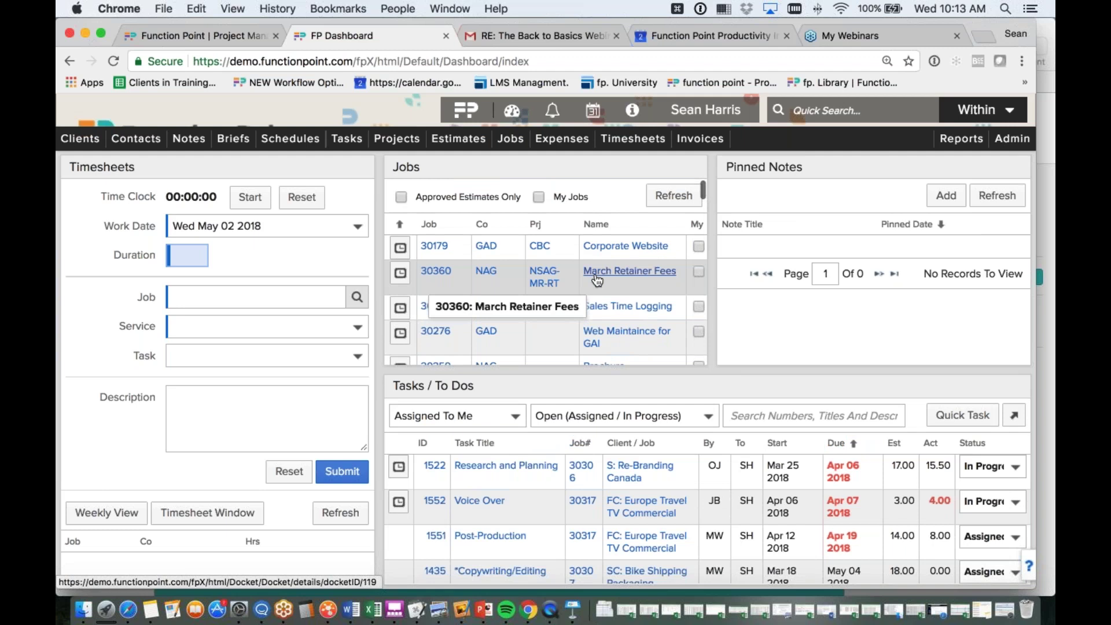
{"action": "left_click", "coordinate": [698, 247]}
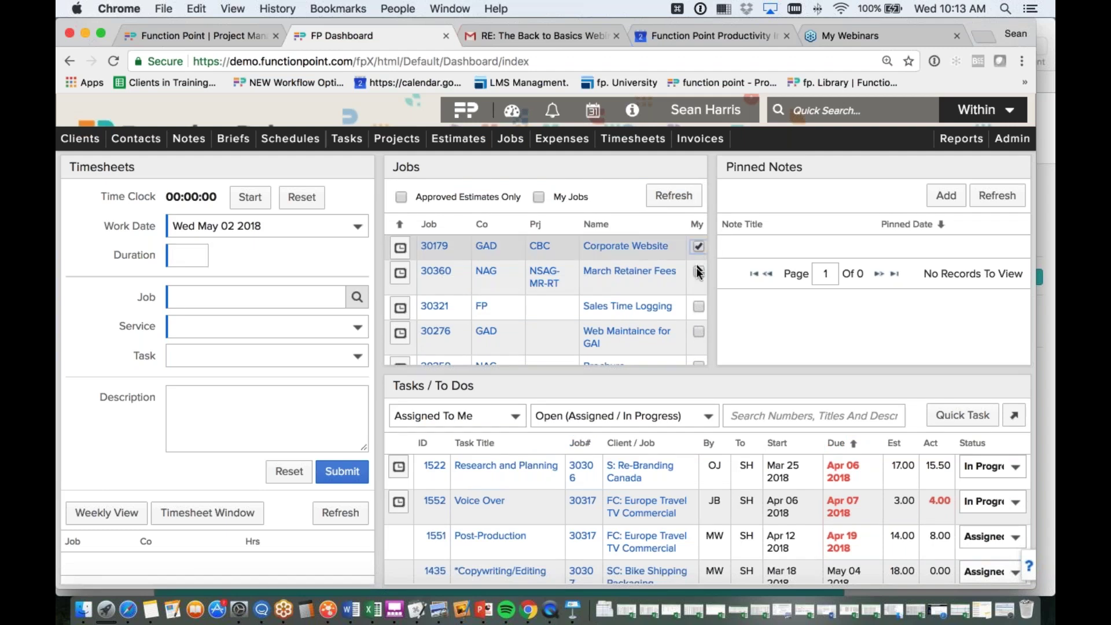
{"action": "left_click", "coordinate": [698, 272]}
{"action": "left_click", "coordinate": [698, 307]}
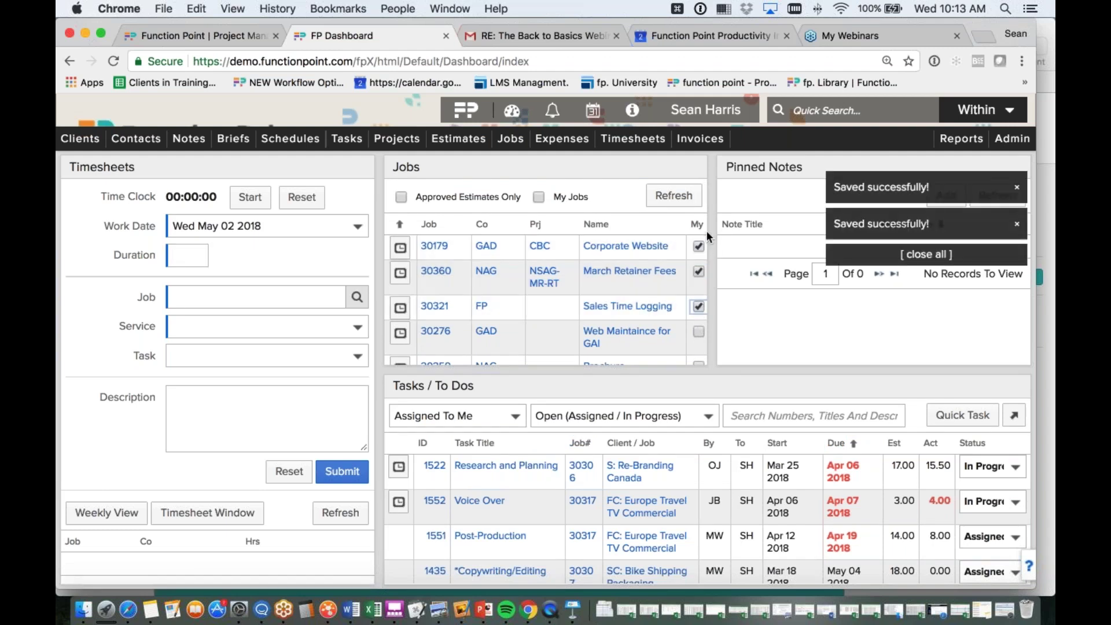
{"action": "mouse_move", "coordinate": [544, 196]}
{"action": "left_click", "coordinate": [542, 198]}
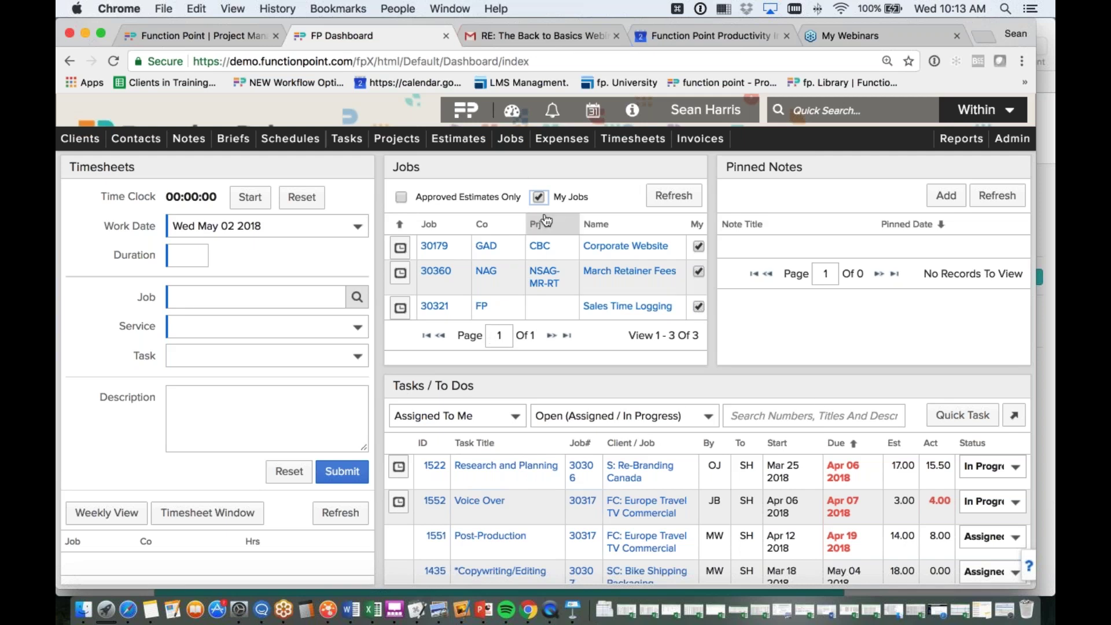
Open the dashboard customization settings and start a new dashboard
{"action": "left_click", "coordinate": [513, 115]}
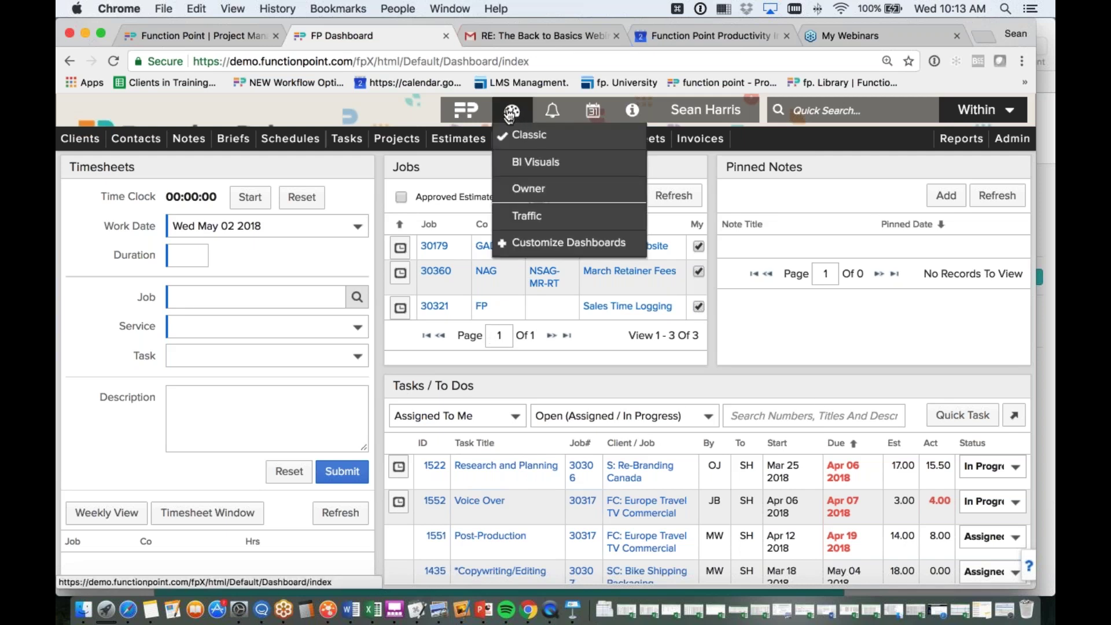
{"action": "left_click", "coordinate": [523, 247]}
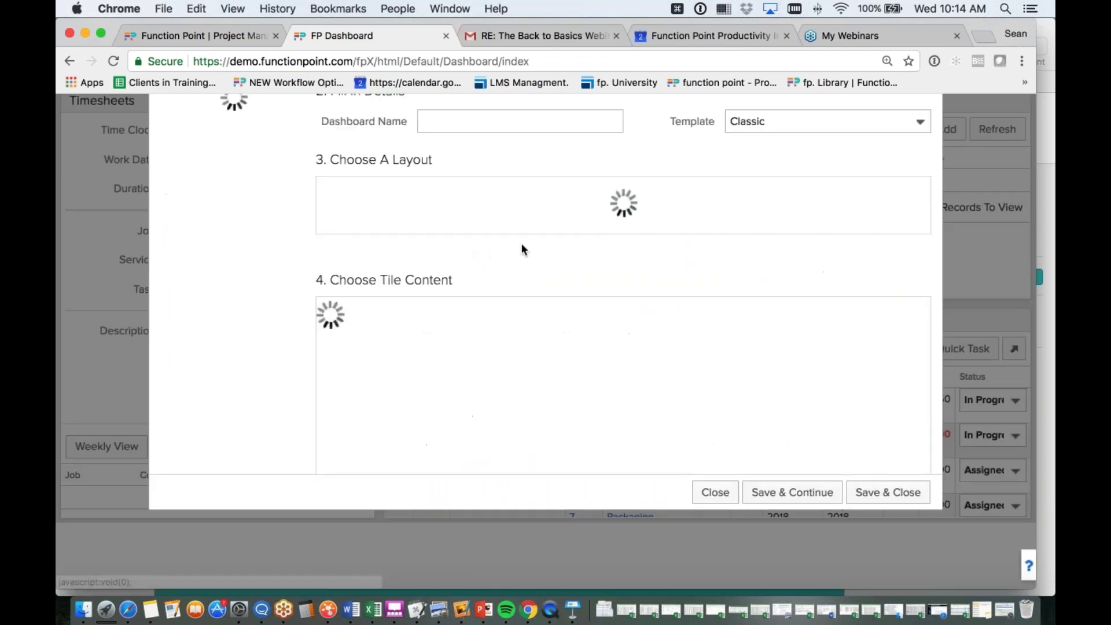
{"action": "left_click_drag", "start_coordinate": [637, 110], "coordinate": [637, 130]}
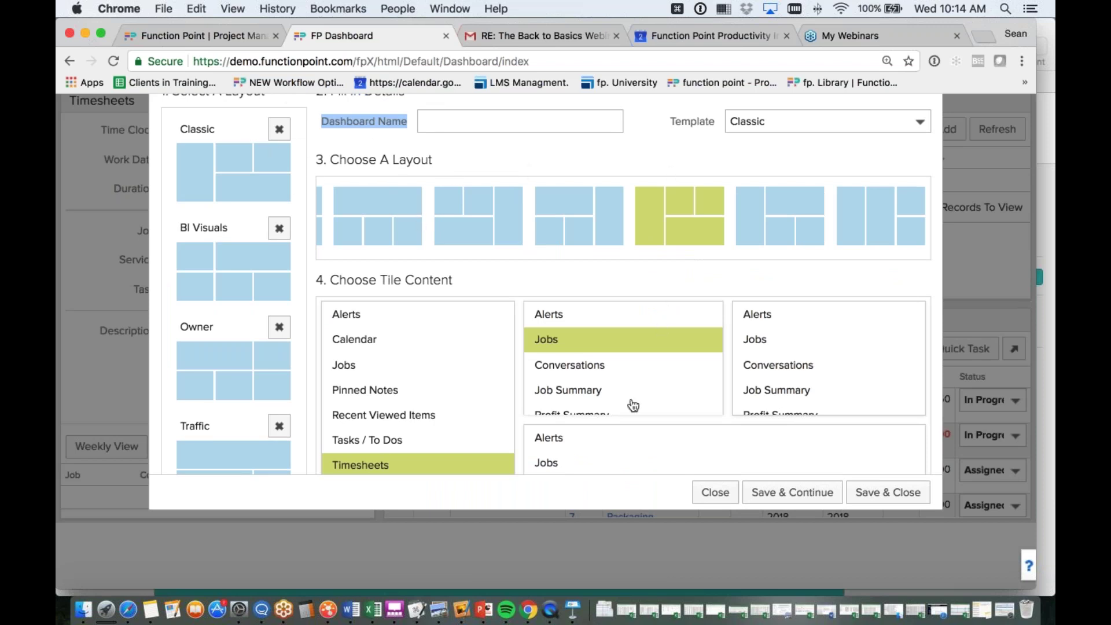
{"action": "triple_click", "coordinate": [597, 499]}
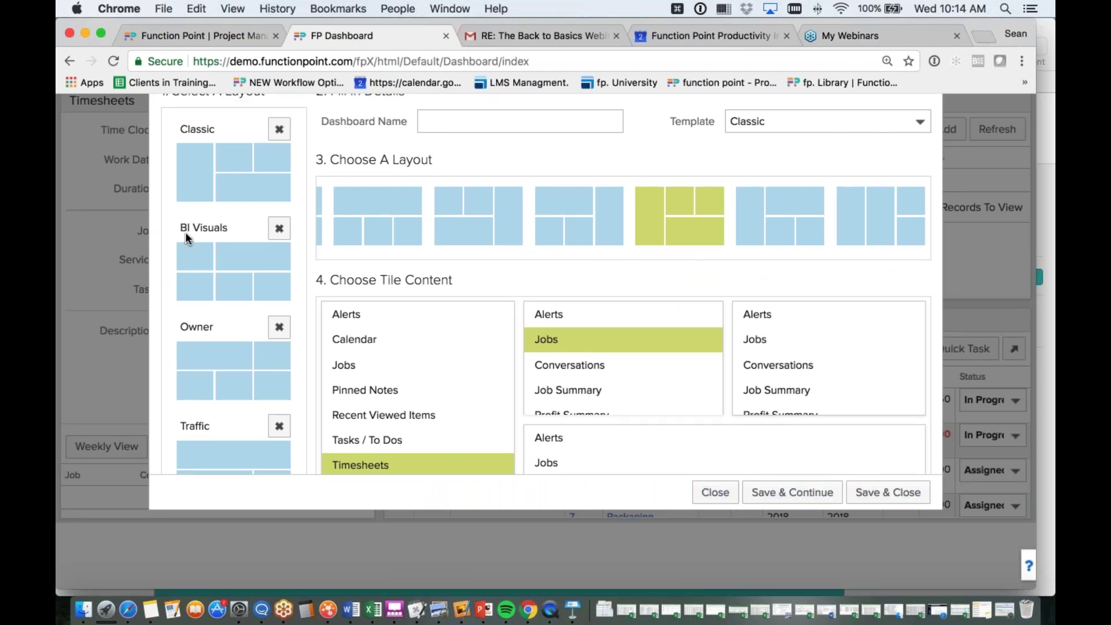
{"action": "scroll", "coordinate": [185, 232], "scroll_direction": "down", "scroll_amount": 3}
{"action": "scroll", "coordinate": [192, 328], "scroll_direction": "down", "scroll_amount": 2}
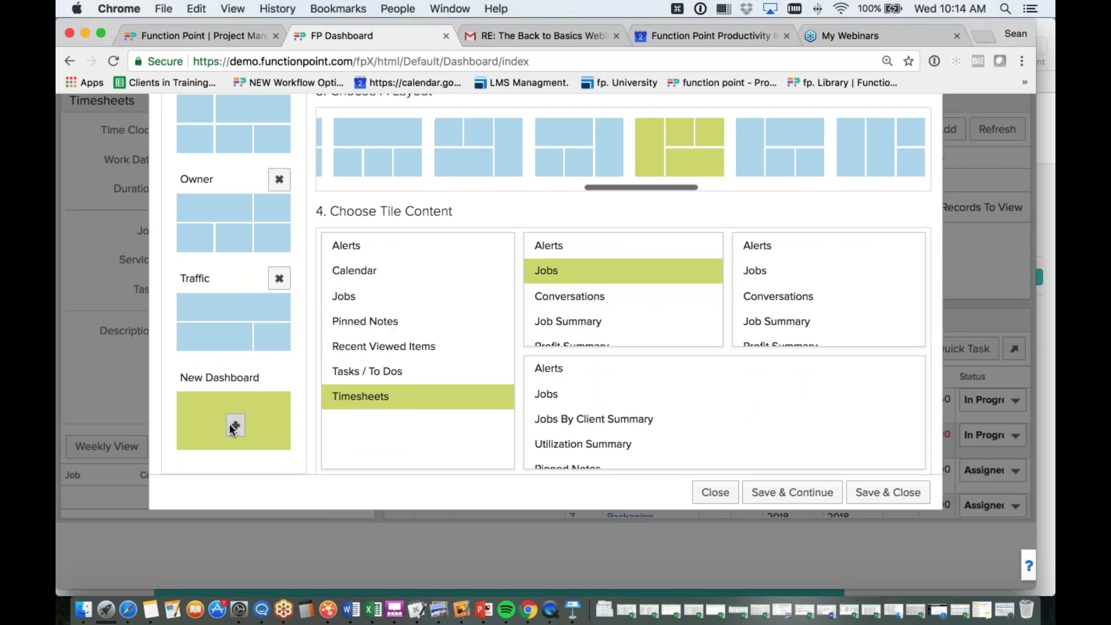
Name the new dashboard with the signed-in user's first name in possessive form plus "Webinar Dashboard", and apply the Current Work template
{"action": "scroll", "coordinate": [565, 301], "scroll_direction": "up", "scroll_amount": 2}
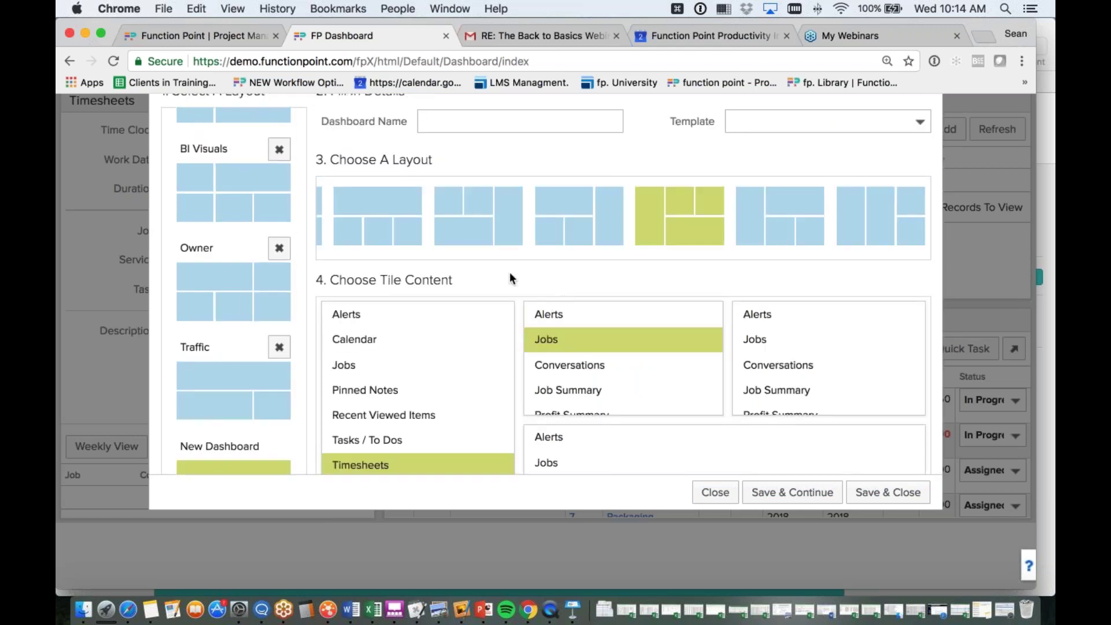
{"action": "scroll", "coordinate": [420, 185], "scroll_direction": "left", "scroll_amount": 1}
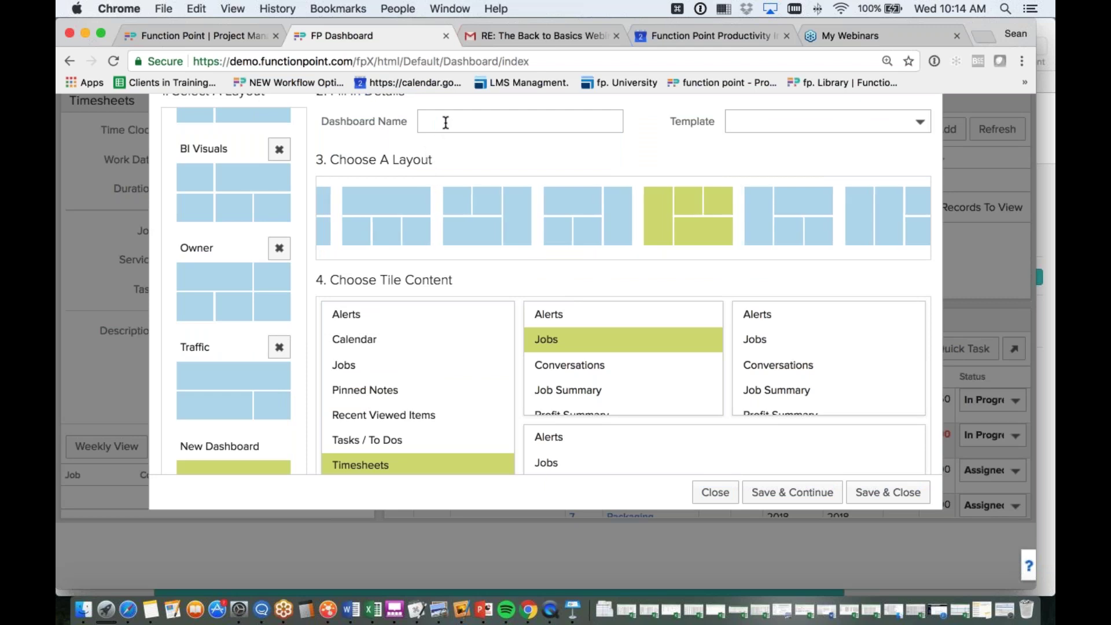
{"action": "left_click", "coordinate": [483, 130]}
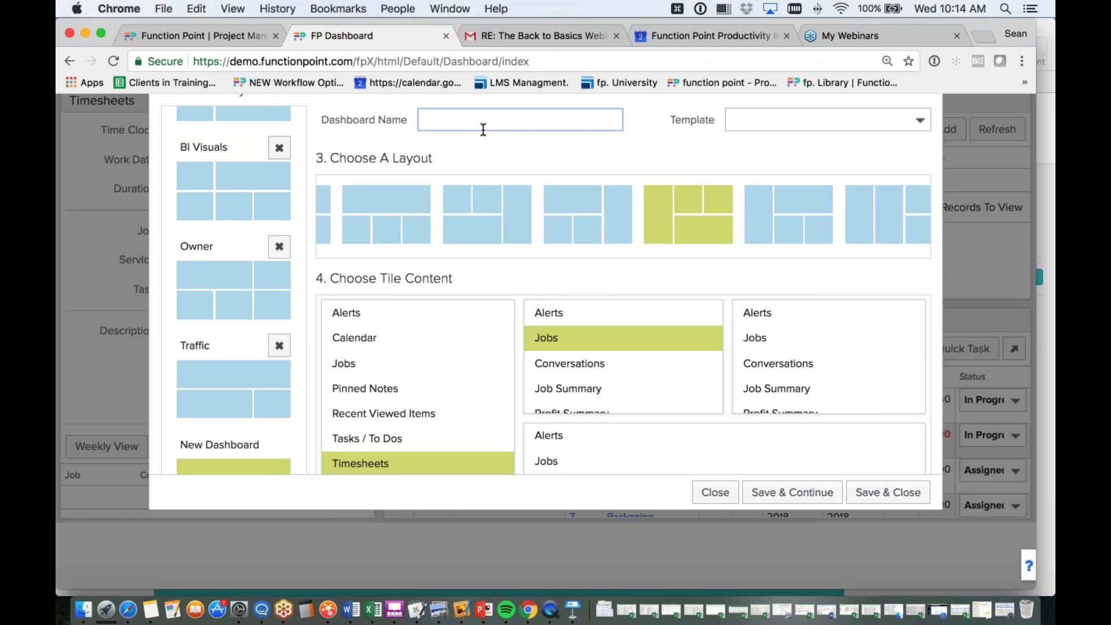
{"action": "type", "text": "Sean's Webinar Dashboard"}
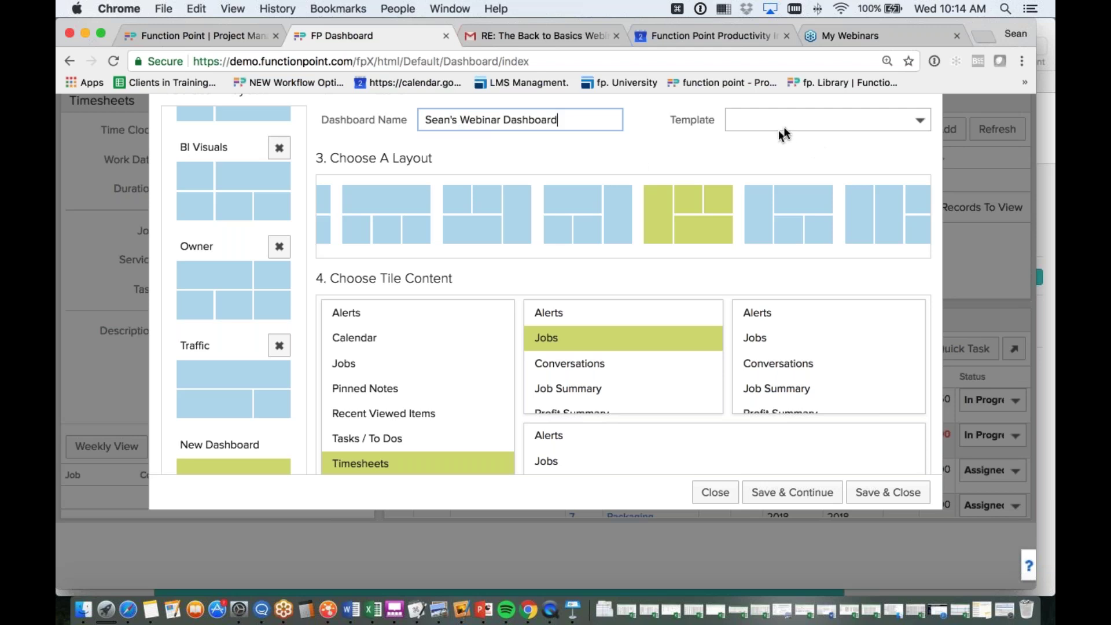
{"action": "left_click", "coordinate": [841, 121]}
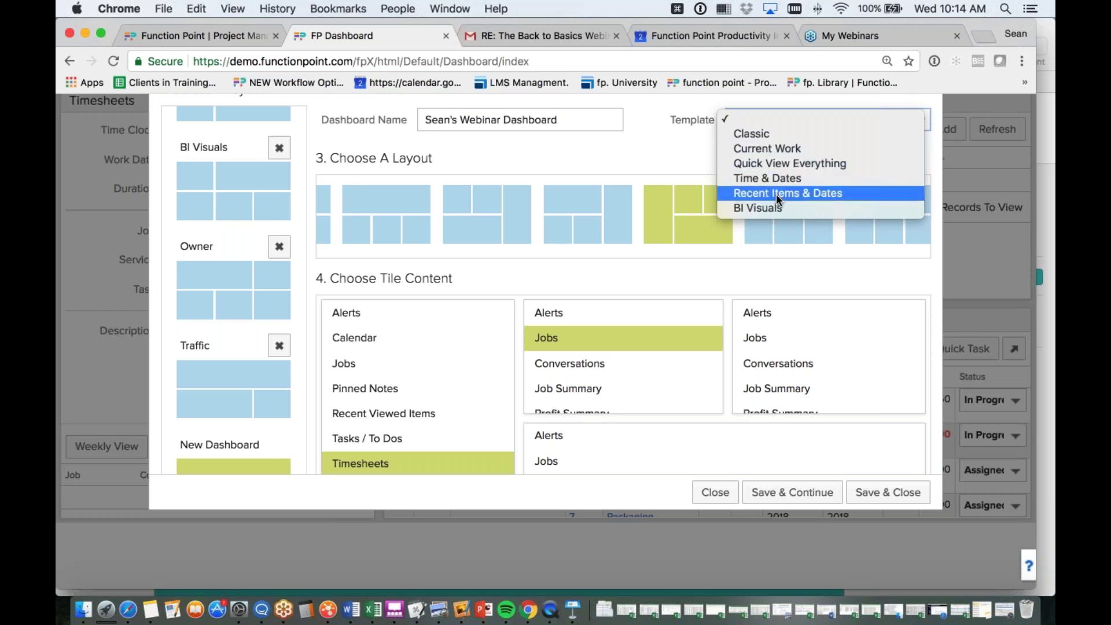
{"action": "left_click", "coordinate": [772, 149]}
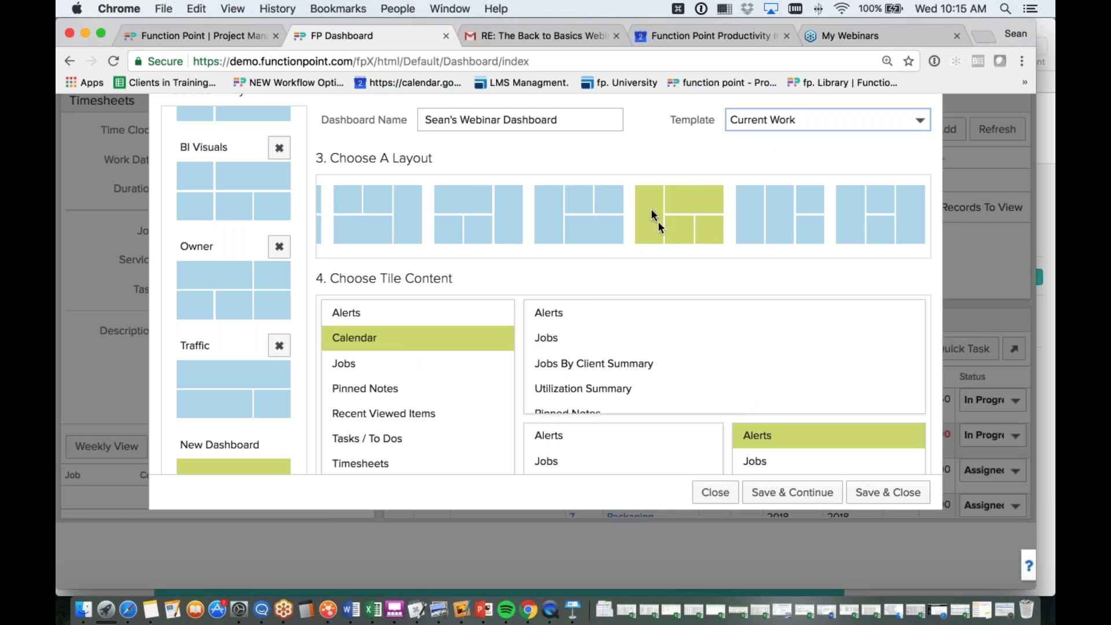
Examine the Current Work template's tile content choices and the available dashboard layouts
{"action": "scroll", "coordinate": [417, 372], "scroll_direction": "down", "scroll_amount": 2}
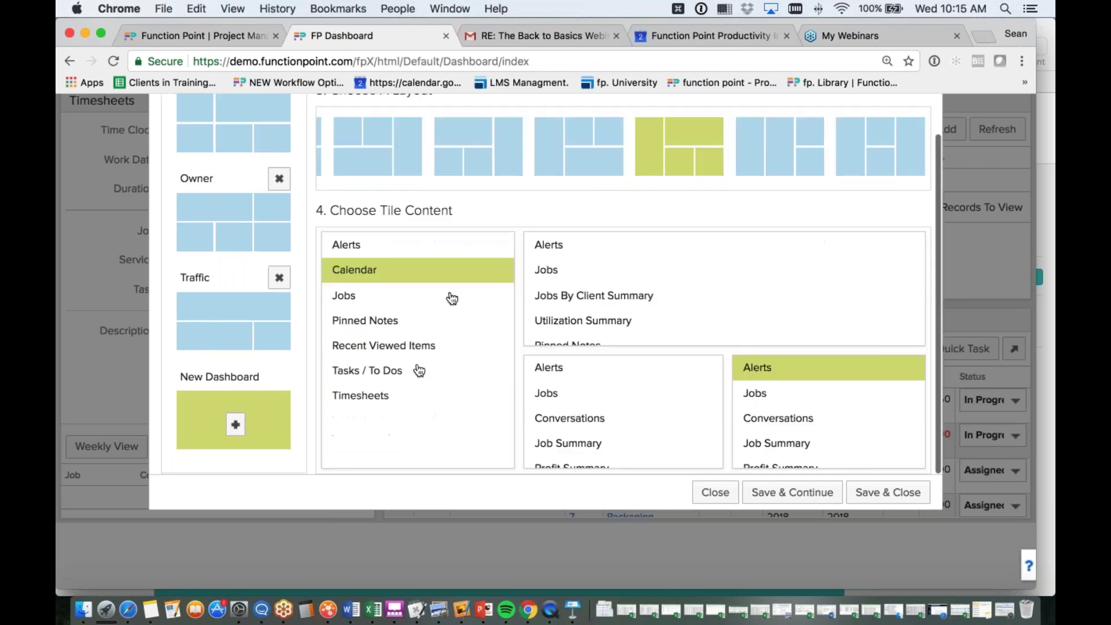
{"action": "scroll", "coordinate": [664, 284], "scroll_direction": "down", "scroll_amount": 3}
{"action": "scroll", "coordinate": [665, 285], "scroll_direction": "up", "scroll_amount": 1}
{"action": "scroll", "coordinate": [648, 400], "scroll_direction": "down", "scroll_amount": 5}
{"action": "scroll", "coordinate": [647, 399], "scroll_direction": "up", "scroll_amount": 3}
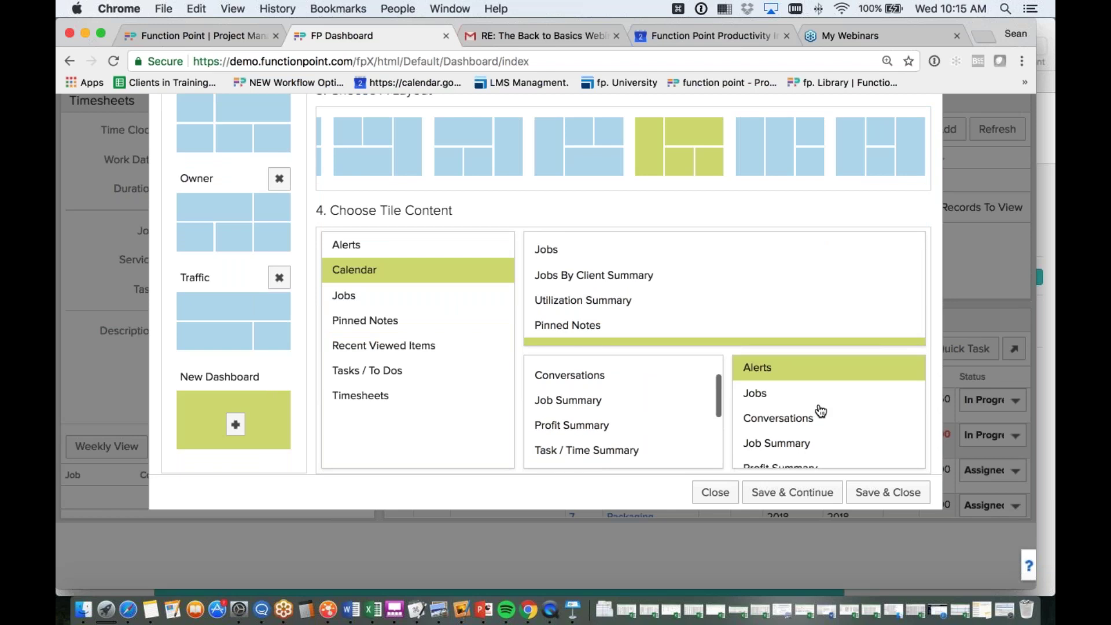
{"action": "scroll", "coordinate": [820, 410], "scroll_direction": "up", "scroll_amount": 1}
{"action": "scroll", "coordinate": [660, 297], "scroll_direction": "up", "scroll_amount": 2}
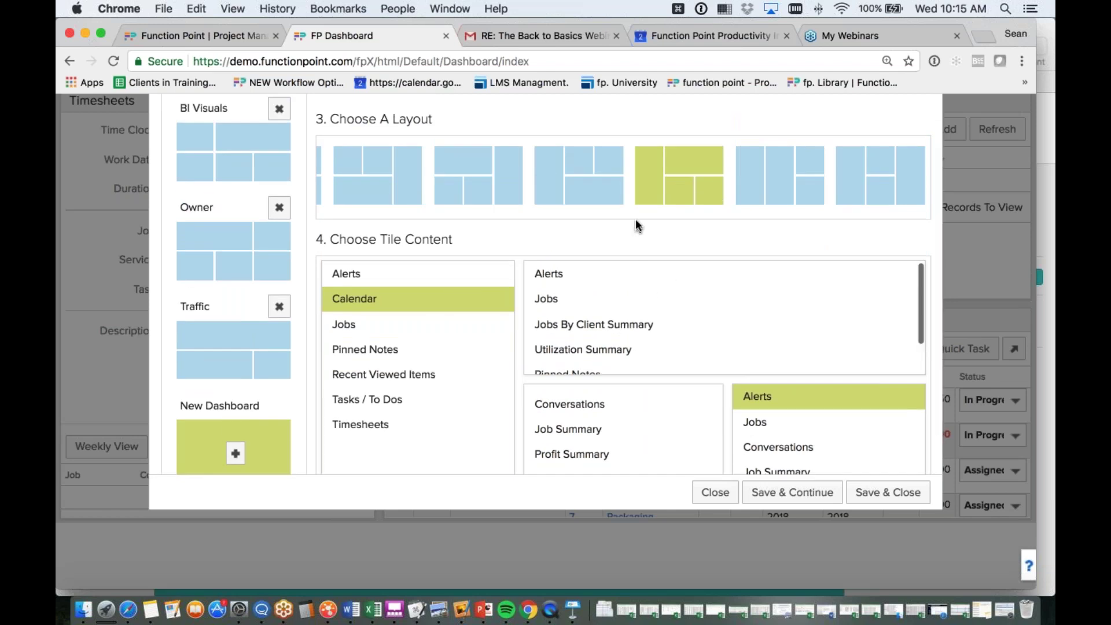
{"action": "scroll", "coordinate": [636, 220], "scroll_direction": "up", "scroll_amount": 1}
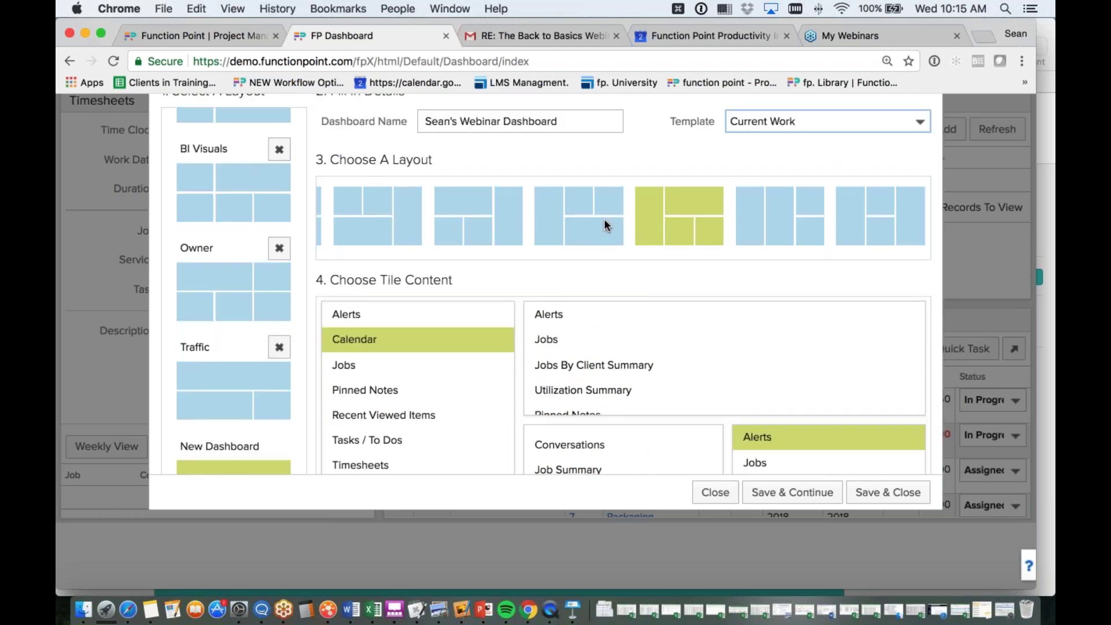
{"action": "scroll", "coordinate": [570, 220], "scroll_direction": "left", "scroll_amount": 5}
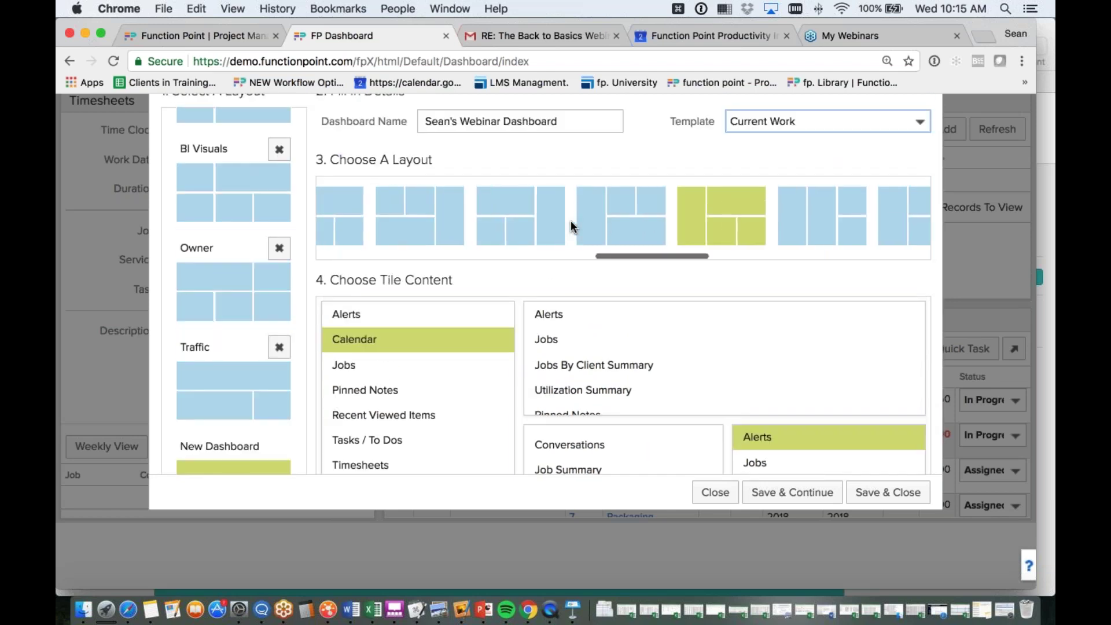
Clear the template selection for the new dashboard and choose the single-tile layout
{"action": "left_click", "coordinate": [814, 123]}
{"action": "left_click", "coordinate": [787, 92]}
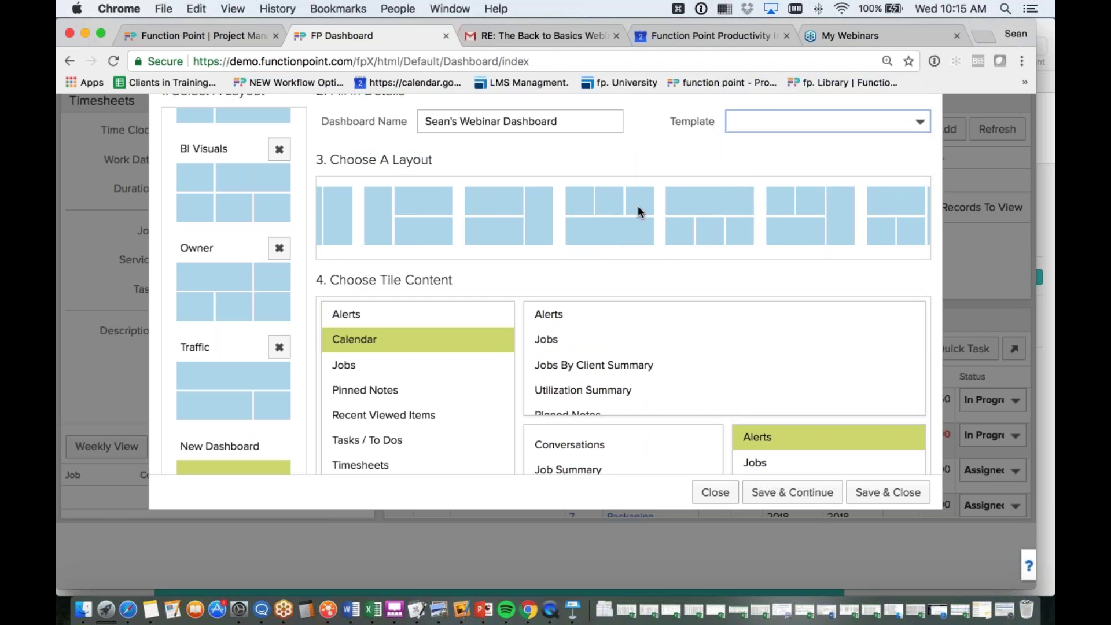
{"action": "scroll", "coordinate": [431, 199], "scroll_direction": "left", "scroll_amount": 5}
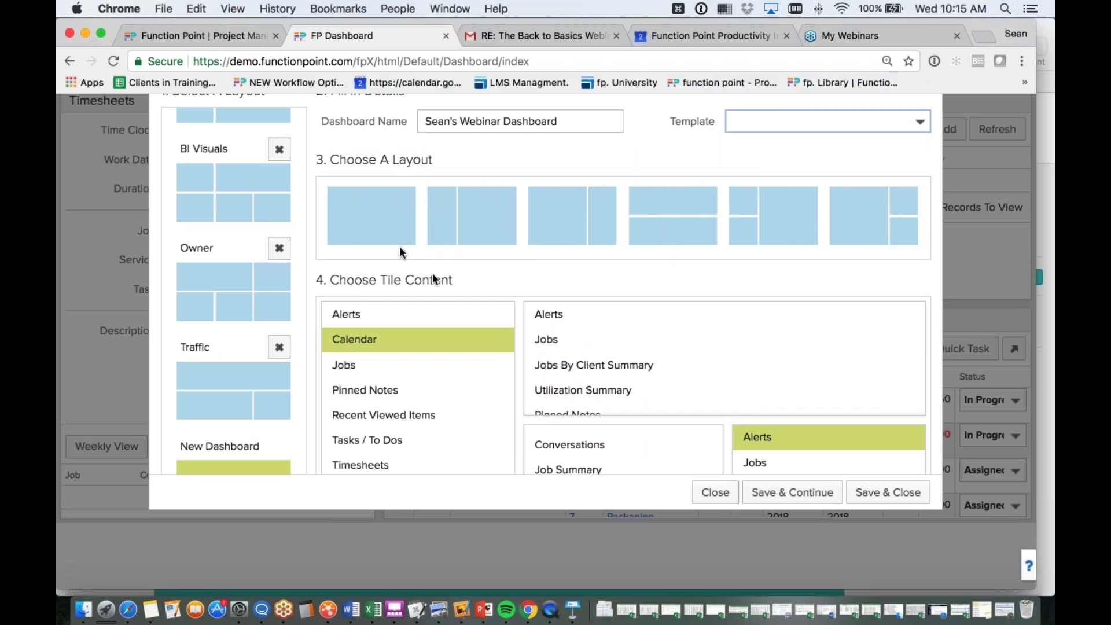
{"action": "left_click", "coordinate": [370, 212]}
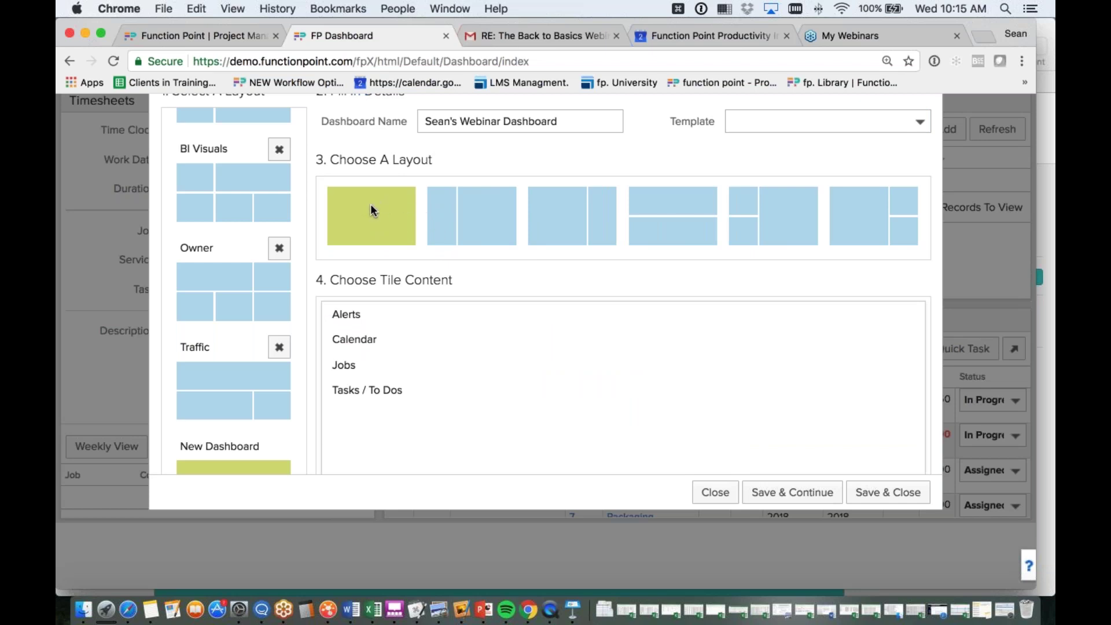
Look through the available layouts and try the one with six equal tiles
{"action": "scroll", "coordinate": [467, 213], "scroll_direction": "right", "scroll_amount": 3}
{"action": "scroll", "coordinate": [467, 213], "scroll_direction": "left", "scroll_amount": 3}
{"action": "scroll", "coordinate": [749, 205], "scroll_direction": "right", "scroll_amount": 5}
{"action": "scroll", "coordinate": [750, 208], "scroll_direction": "right", "scroll_amount": 10}
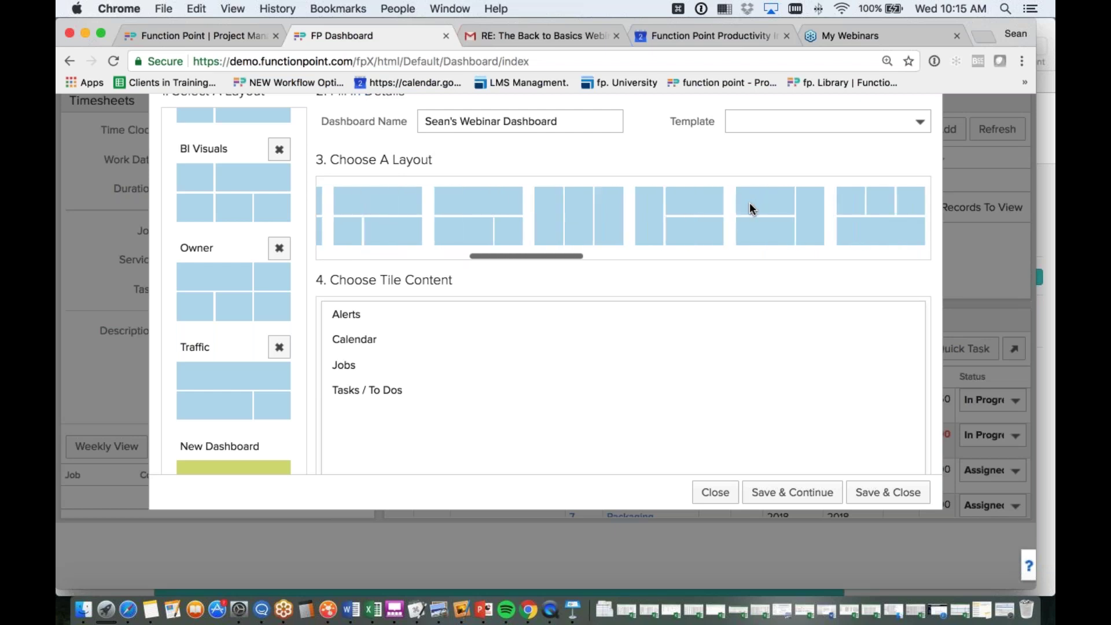
{"action": "scroll", "coordinate": [750, 208], "scroll_direction": "right", "scroll_amount": 8}
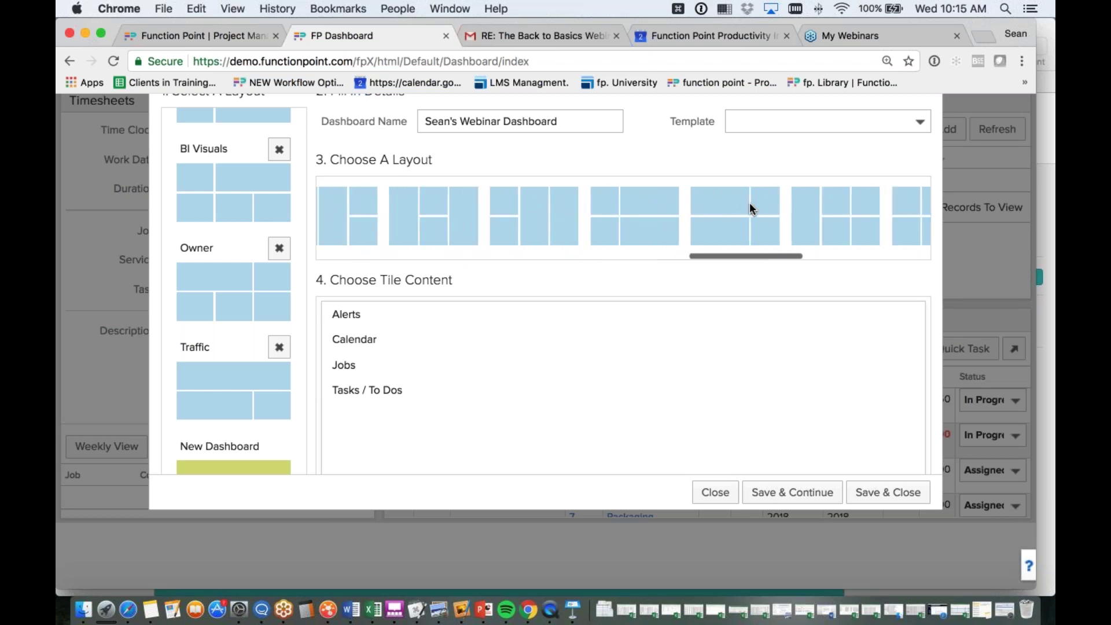
{"action": "scroll", "coordinate": [749, 208], "scroll_direction": "right", "scroll_amount": 2}
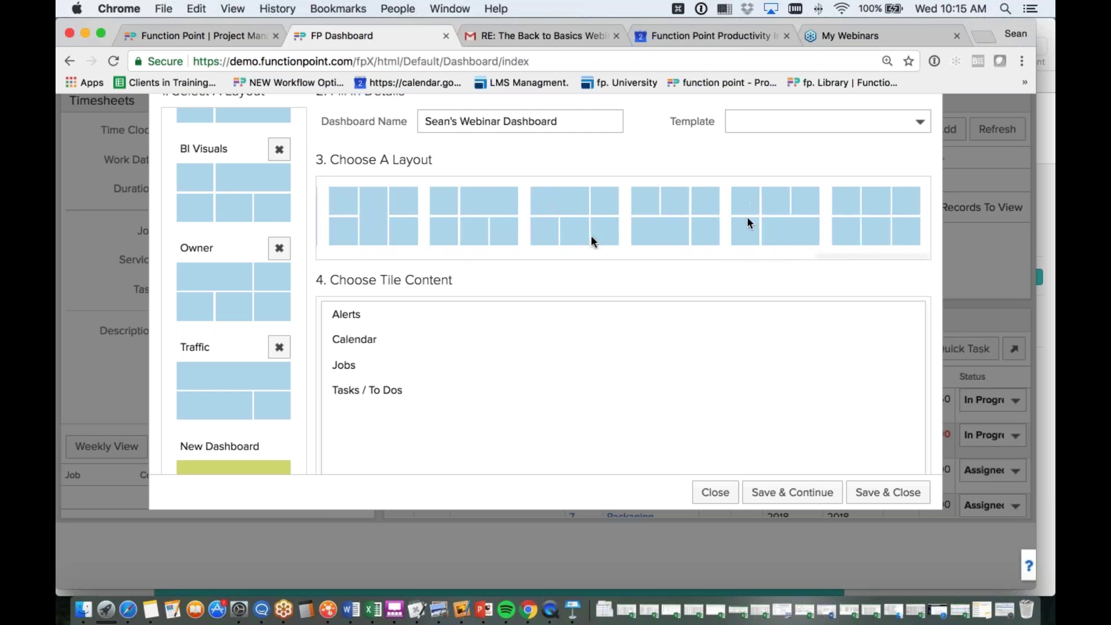
{"action": "left_click", "coordinate": [902, 216]}
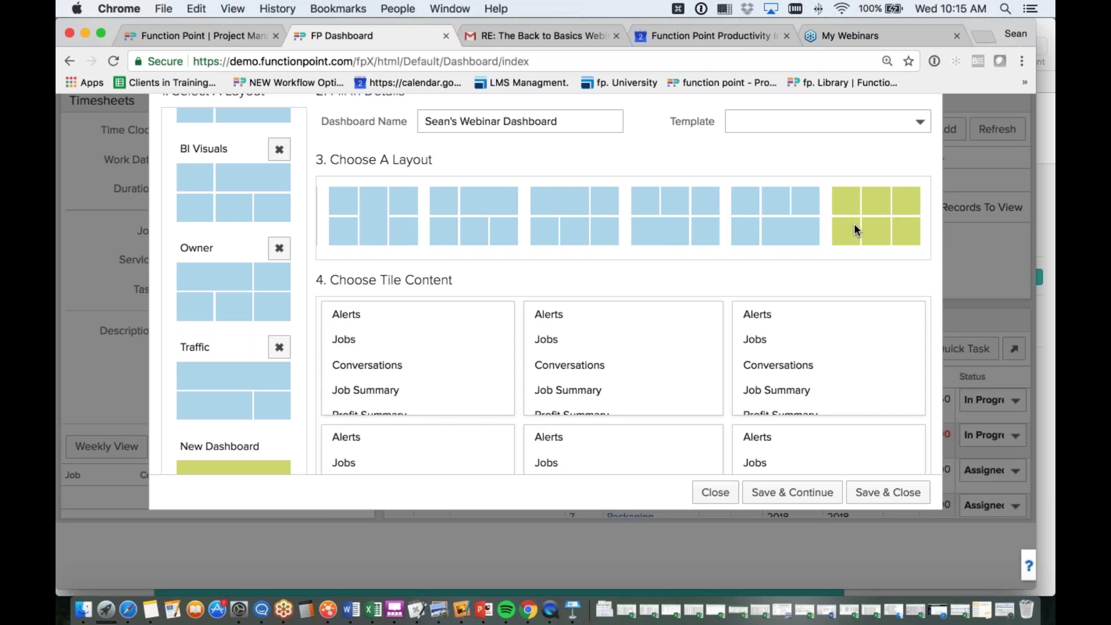
Try five-tile layouts with one wide tile, and look through the tile content offered for them
{"action": "left_click", "coordinate": [793, 215]}
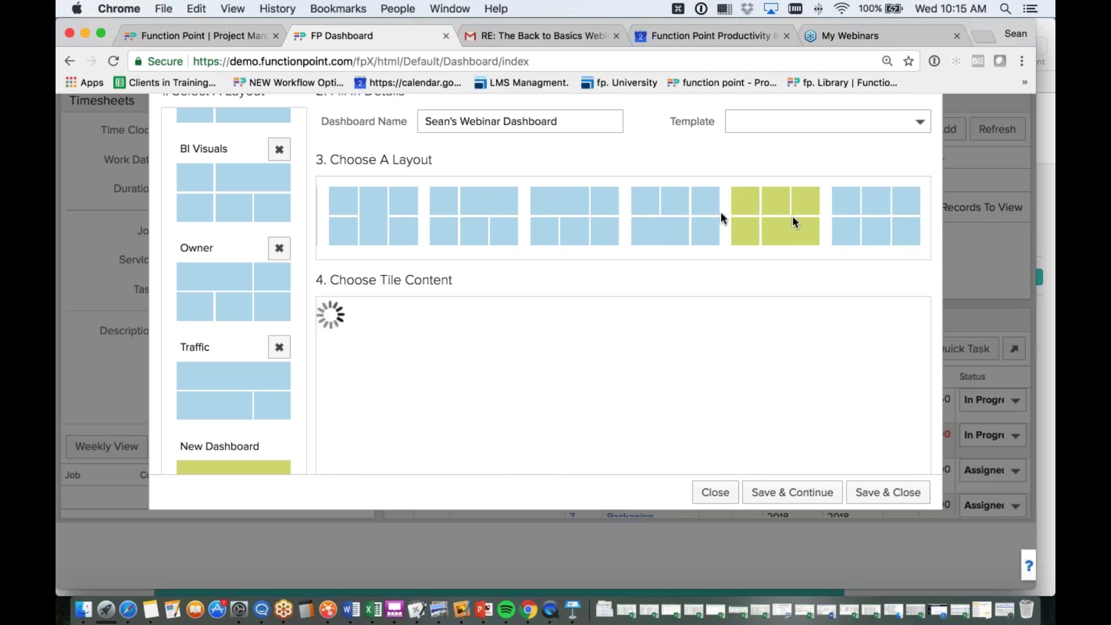
{"action": "left_click", "coordinate": [595, 207]}
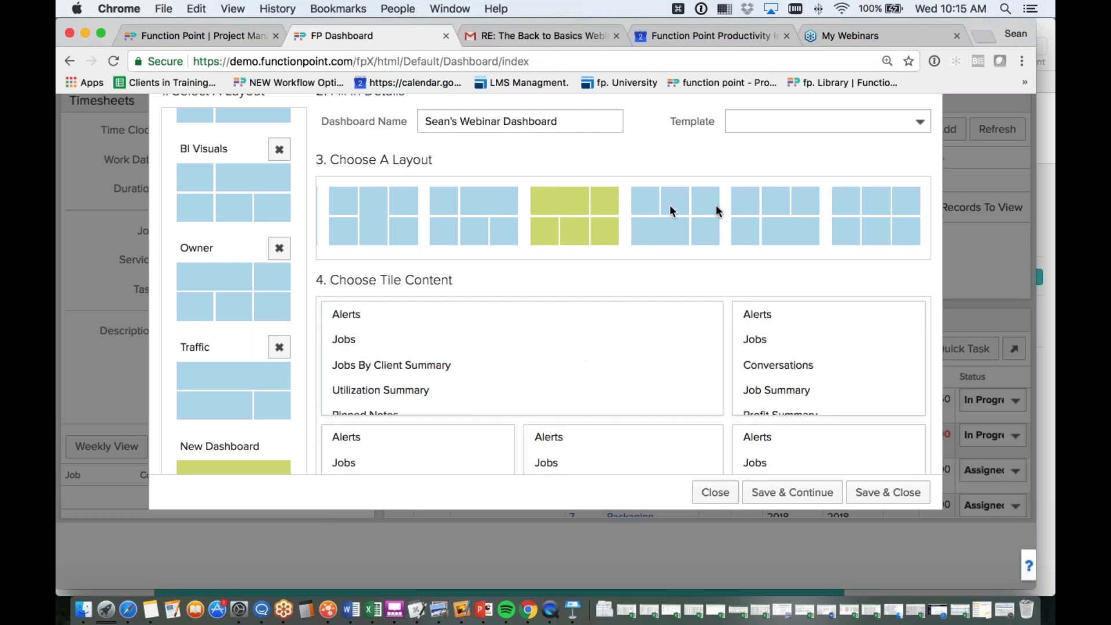
{"action": "left_click", "coordinate": [757, 210]}
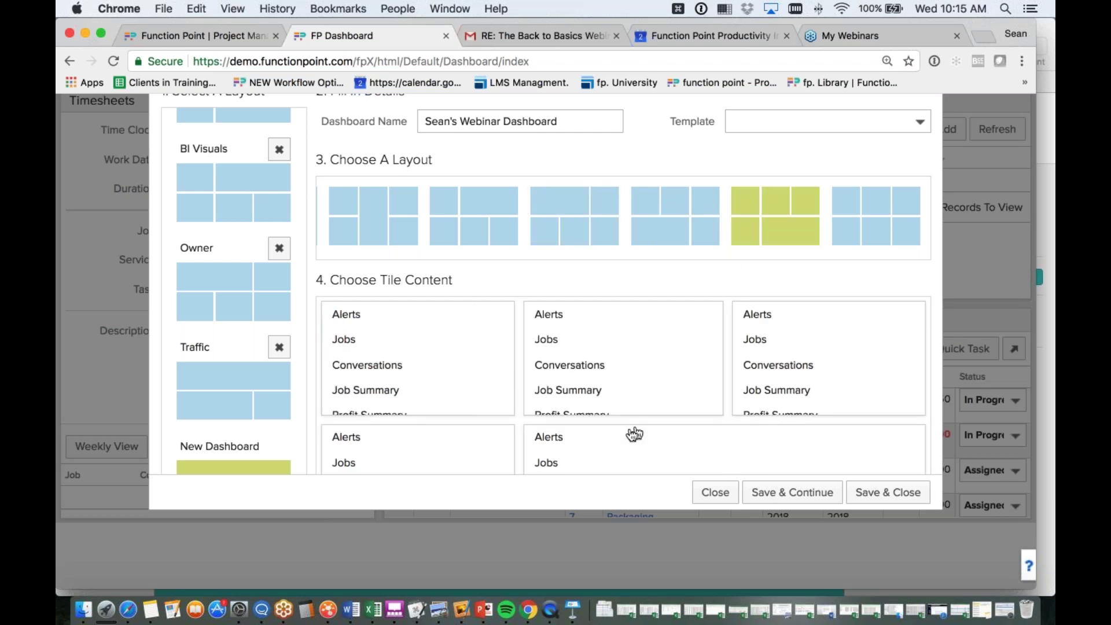
{"action": "scroll", "coordinate": [627, 432], "scroll_direction": "down", "scroll_amount": 5}
{"action": "scroll", "coordinate": [613, 344], "scroll_direction": "down", "scroll_amount": 1}
{"action": "scroll", "coordinate": [611, 343], "scroll_direction": "down", "scroll_amount": 3}
{"action": "scroll", "coordinate": [610, 344], "scroll_direction": "up", "scroll_amount": 4}
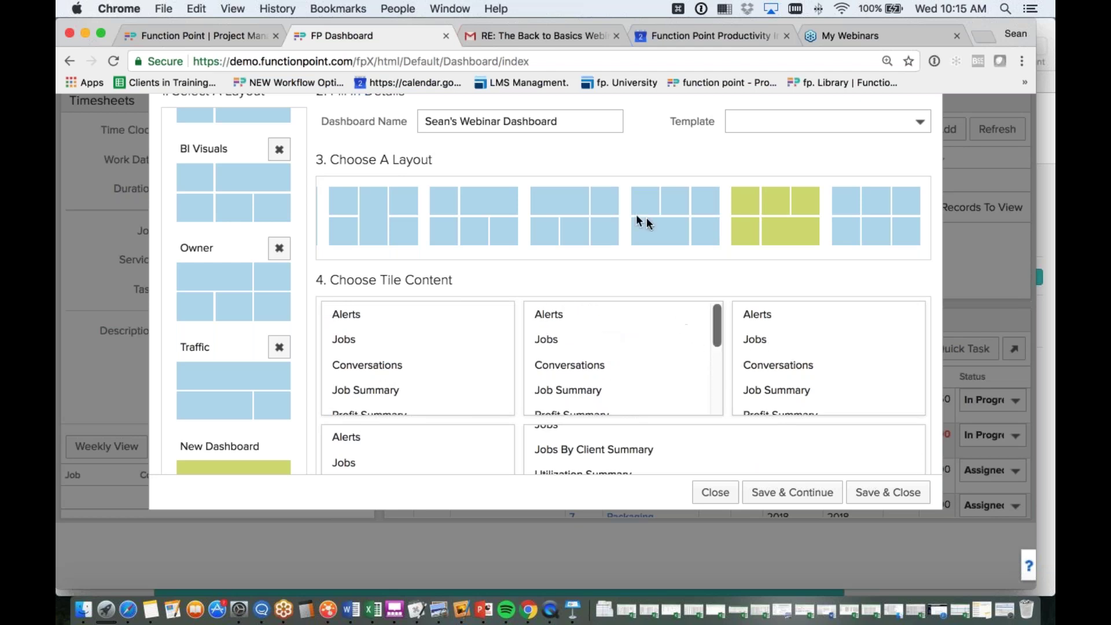
Choose the layout with one tall tile to the left of four small tiles, and assign Timesheets to the tall tile
{"action": "scroll", "coordinate": [564, 206], "scroll_direction": "left", "scroll_amount": 5}
{"action": "scroll", "coordinate": [558, 209], "scroll_direction": "left", "scroll_amount": 2}
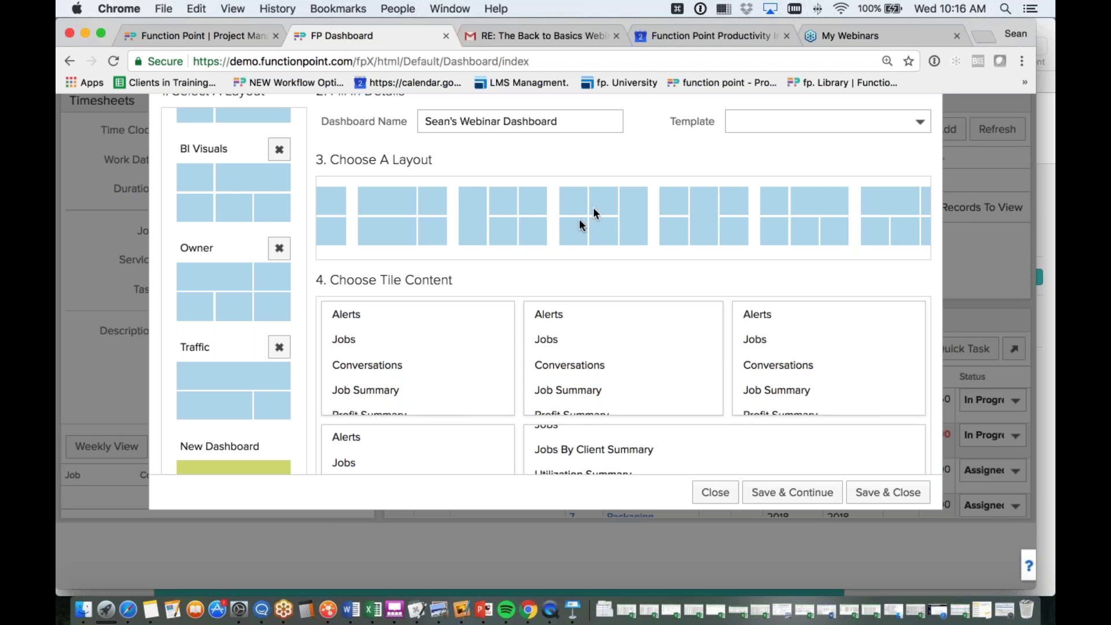
{"action": "left_click", "coordinate": [478, 212]}
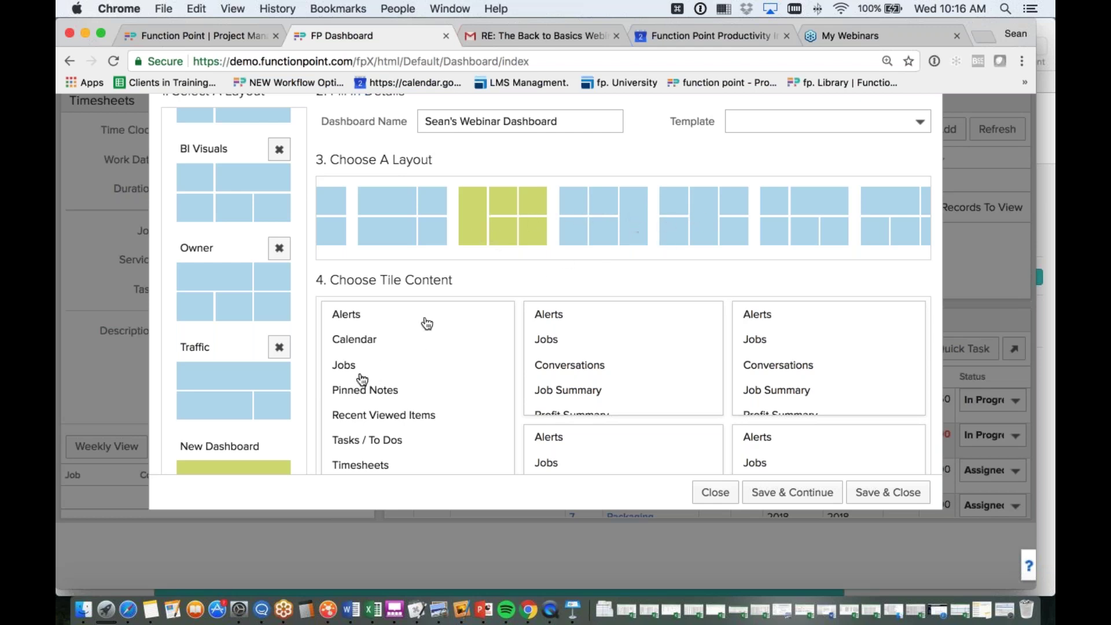
{"action": "scroll", "coordinate": [392, 396], "scroll_direction": "down", "scroll_amount": 2}
{"action": "left_click", "coordinate": [368, 397]}
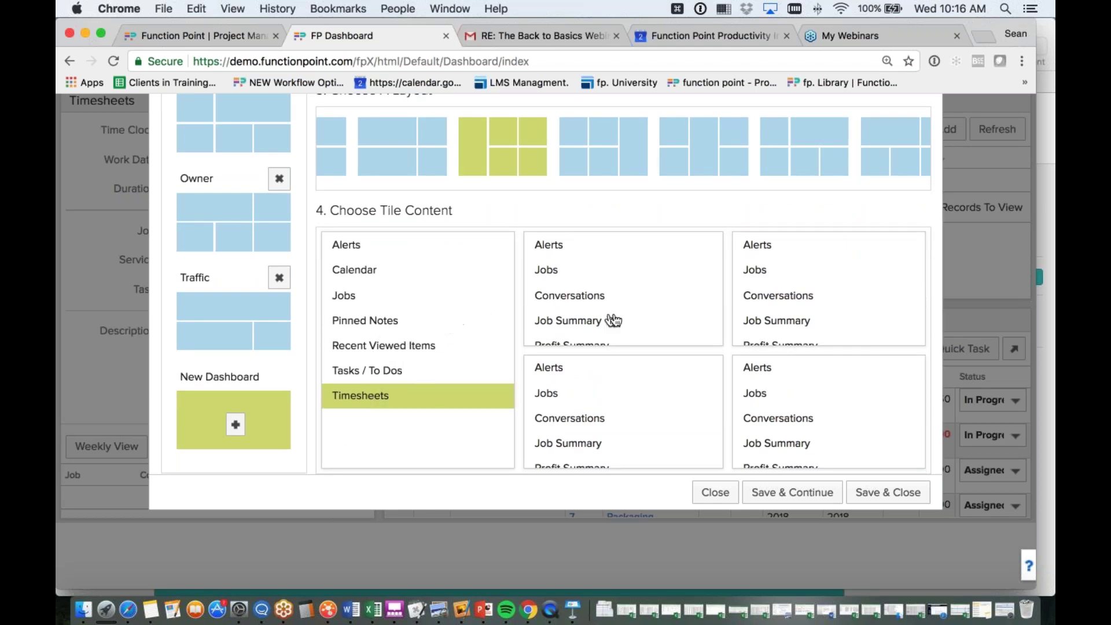
Assign Alerts to the upper middle tile and Pinned Notes to the upper right tile of the new dashboard
{"action": "scroll", "coordinate": [615, 313], "scroll_direction": "up", "scroll_amount": 1}
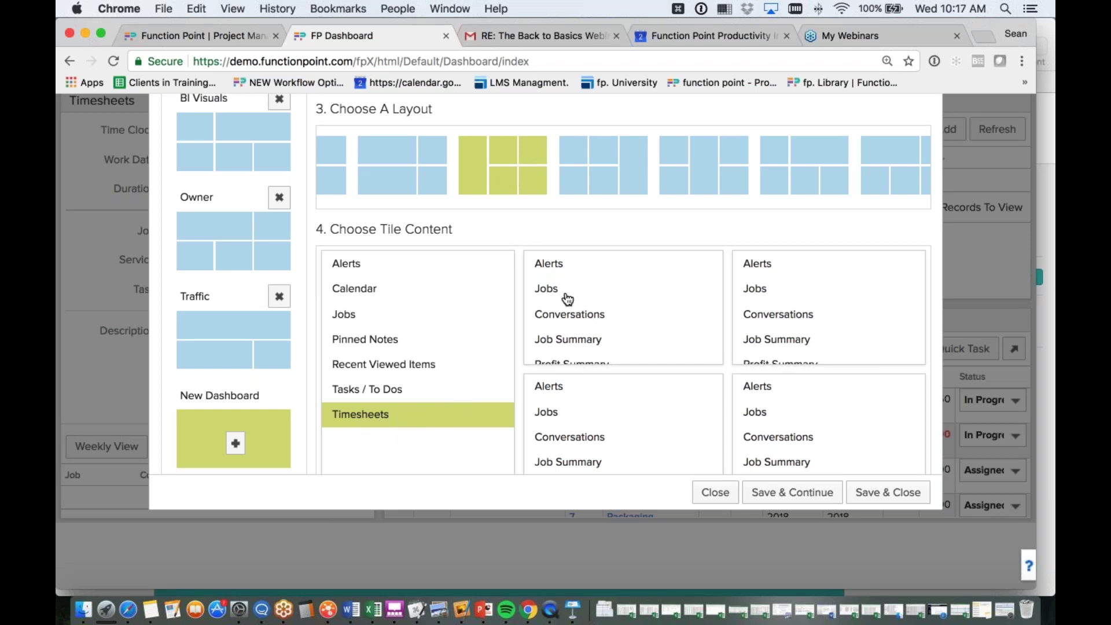
{"action": "scroll", "coordinate": [604, 331], "scroll_direction": "up", "scroll_amount": 2}
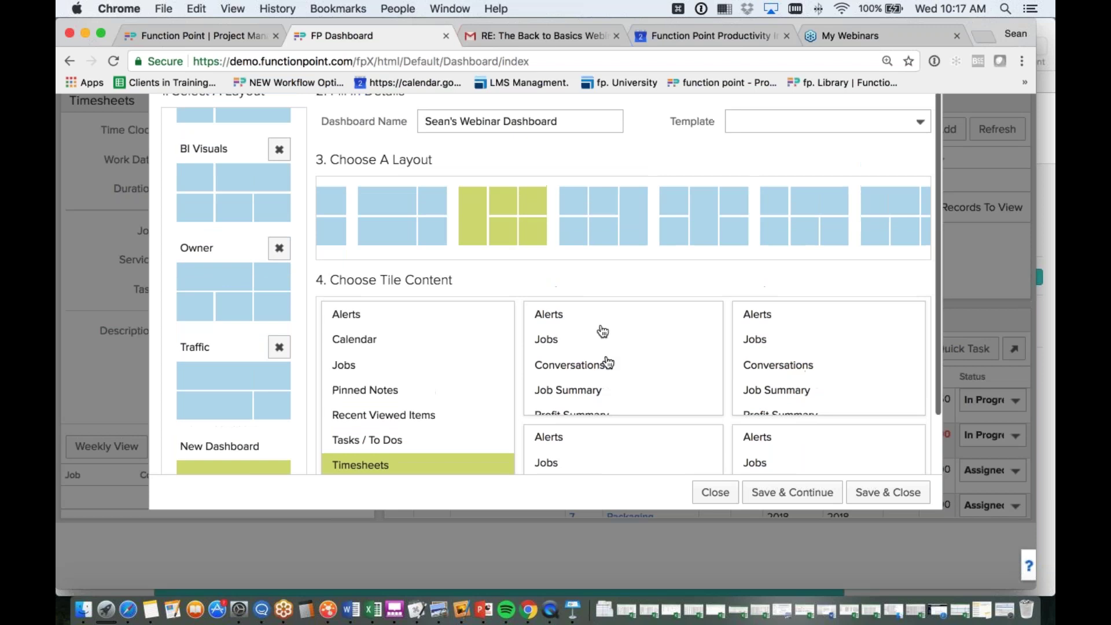
{"action": "left_click", "coordinate": [564, 322]}
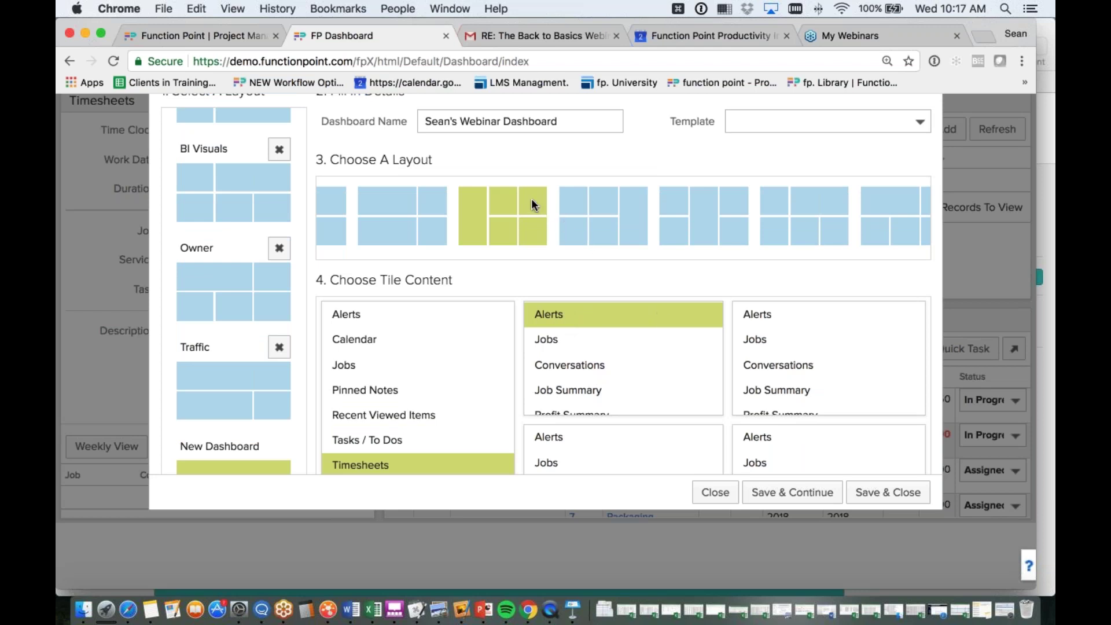
{"action": "scroll", "coordinate": [788, 375], "scroll_direction": "down", "scroll_amount": 1}
{"action": "scroll", "coordinate": [788, 376], "scroll_direction": "down", "scroll_amount": 5}
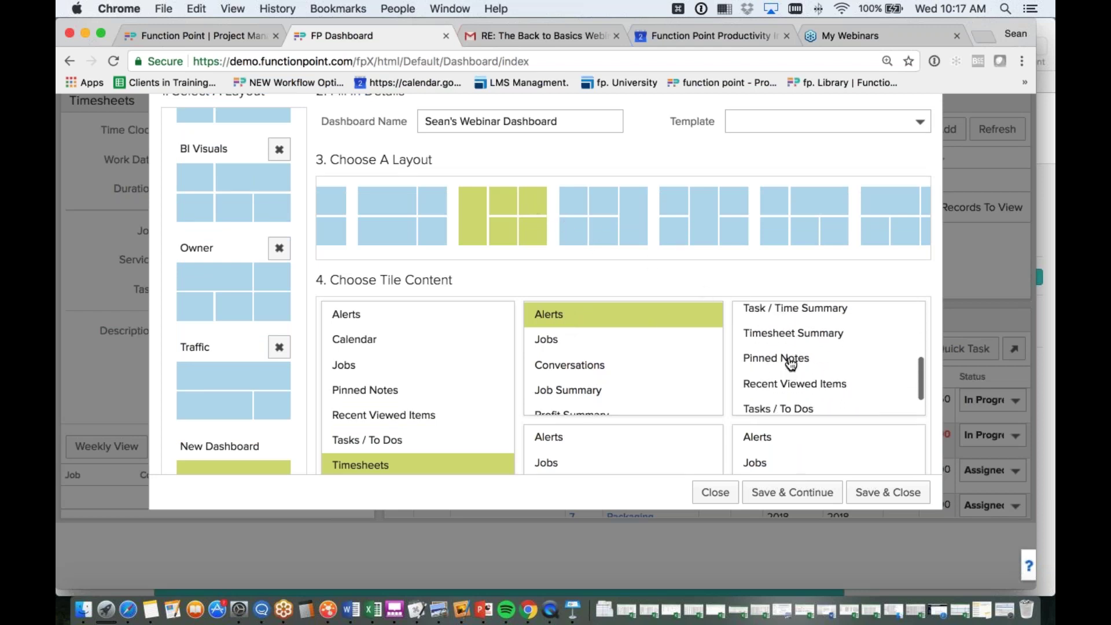
{"action": "left_click", "coordinate": [790, 364]}
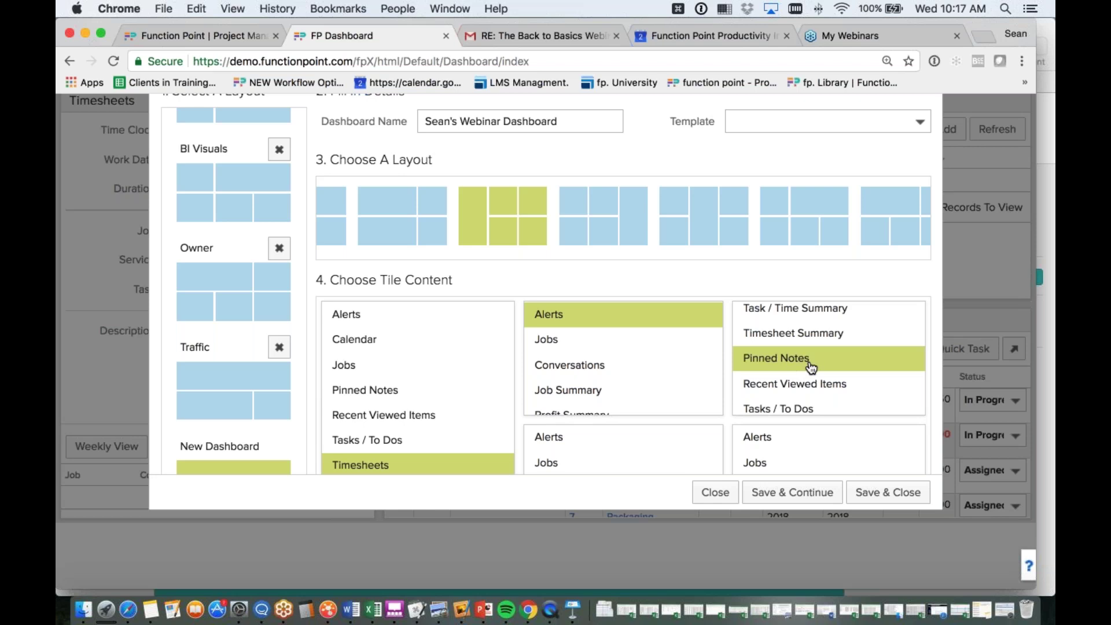
Assign Recent Viewed Items to the lower middle tile and Tasks / To Dos to the lower right tile
{"action": "scroll", "coordinate": [635, 449], "scroll_direction": "down", "scroll_amount": 2}
{"action": "scroll", "coordinate": [608, 445], "scroll_direction": "down", "scroll_amount": 3}
{"action": "scroll", "coordinate": [634, 457], "scroll_direction": "down", "scroll_amount": 5}
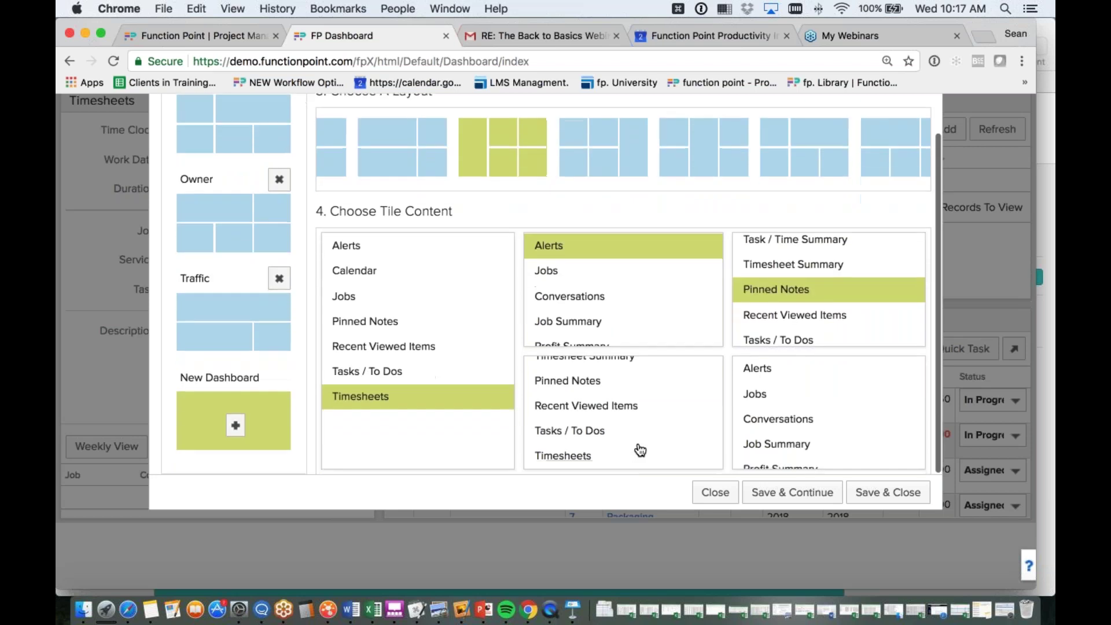
{"action": "left_click", "coordinate": [576, 408]}
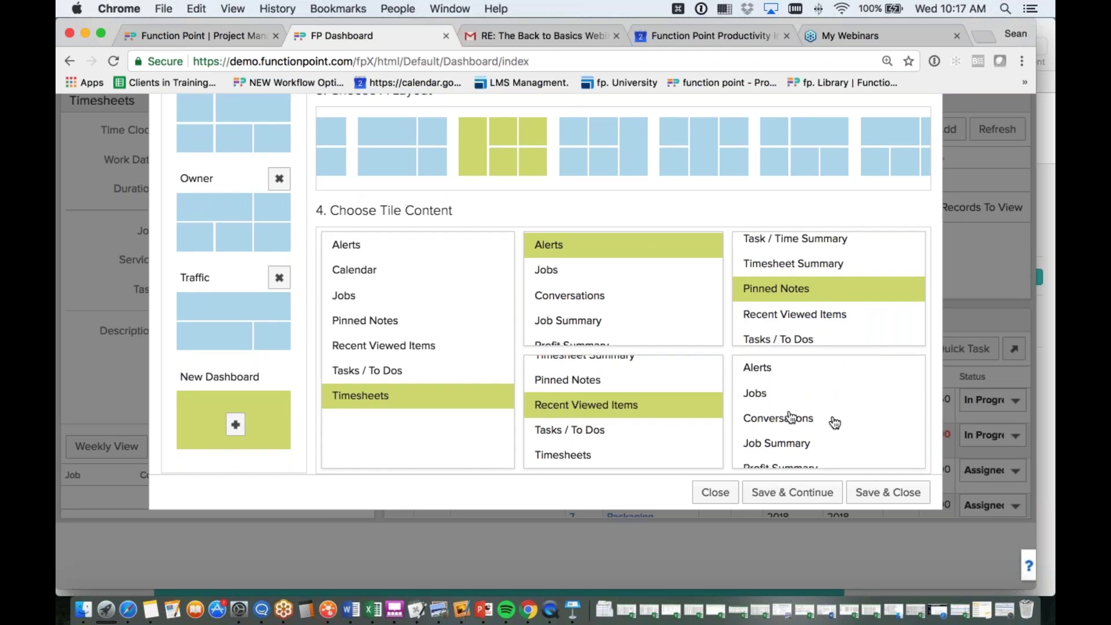
{"action": "scroll", "coordinate": [813, 424], "scroll_direction": "down", "scroll_amount": 5}
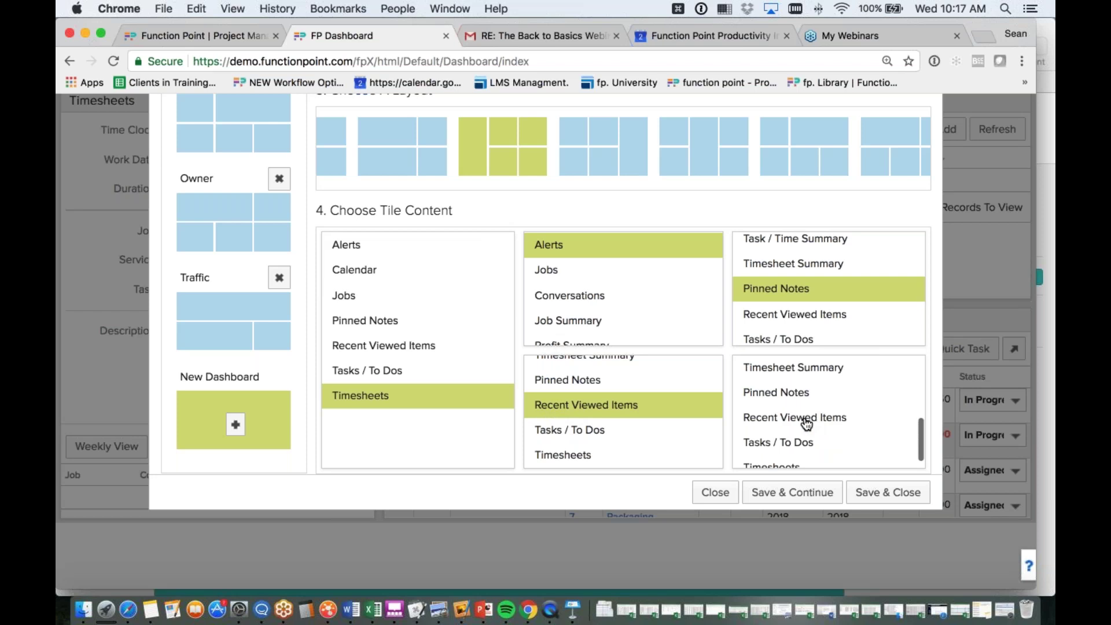
{"action": "left_click", "coordinate": [770, 438]}
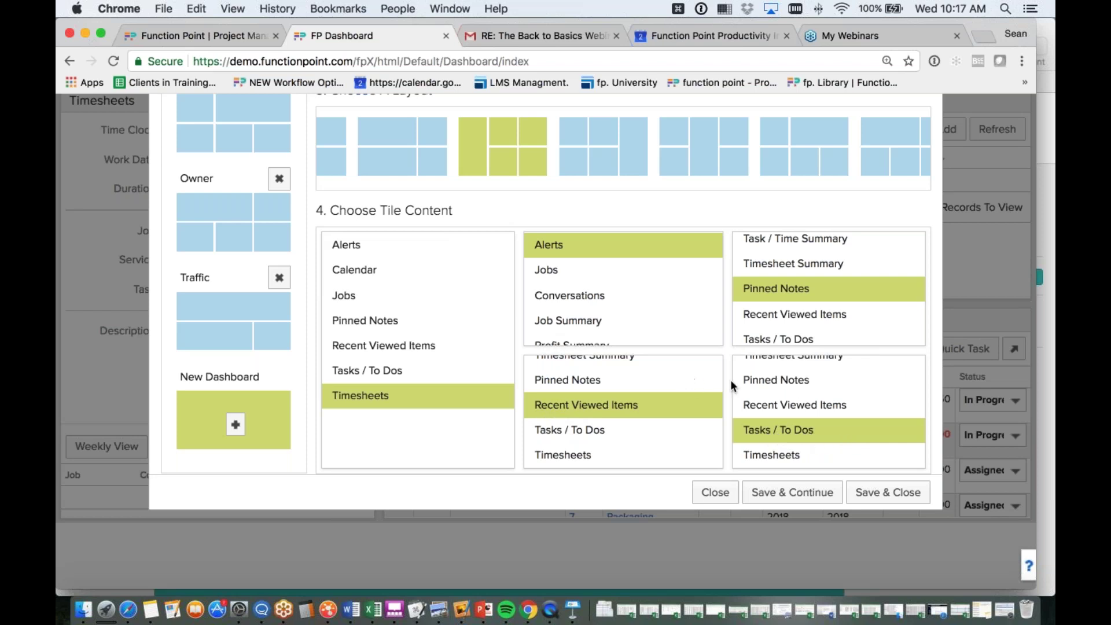
Save the dashboard settings, closing the customization window, and switch to the new Webinar Dashboard
{"action": "left_click", "coordinate": [867, 501]}
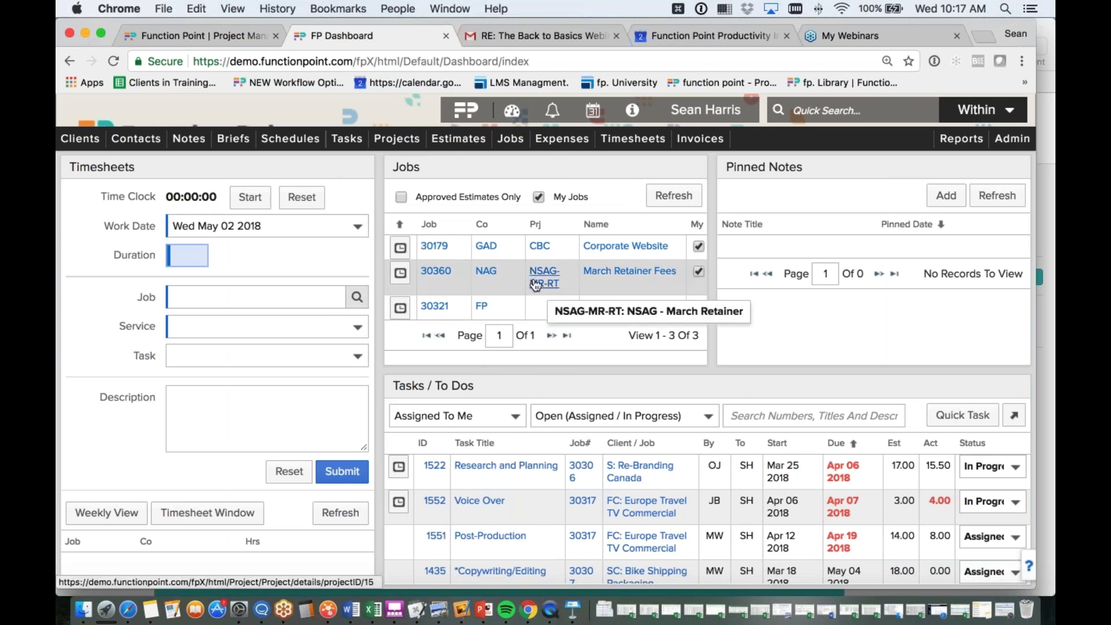
{"action": "mouse_move", "coordinate": [511, 113]}
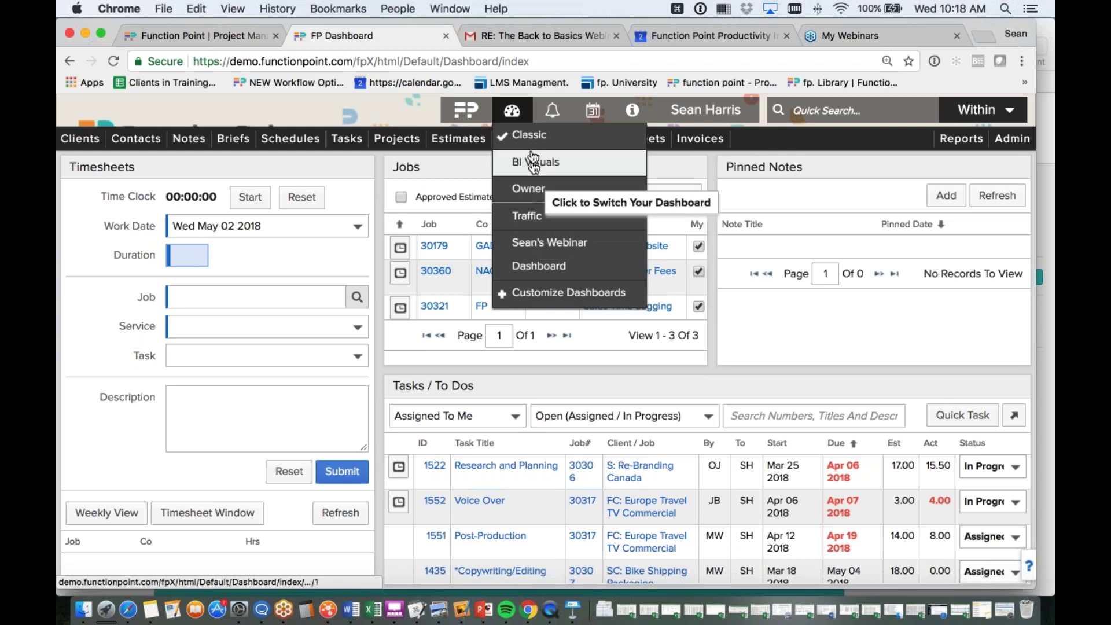
{"action": "left_click", "coordinate": [532, 250]}
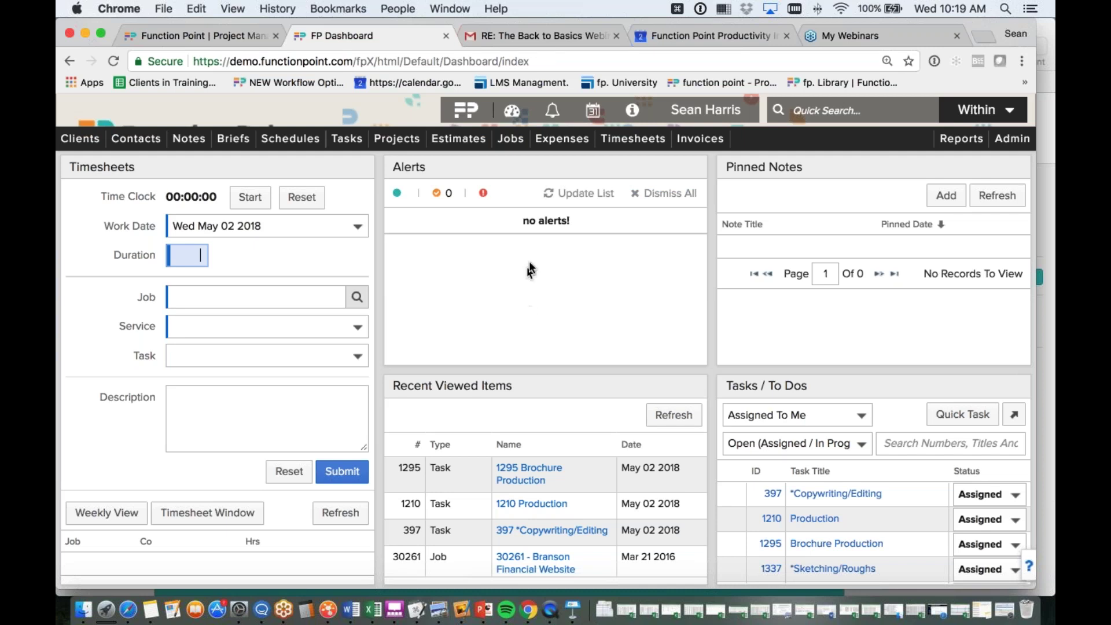
Display the BI Visuals dashboard, and switch to the Classic dashboard
{"action": "mouse_move", "coordinate": [509, 116]}
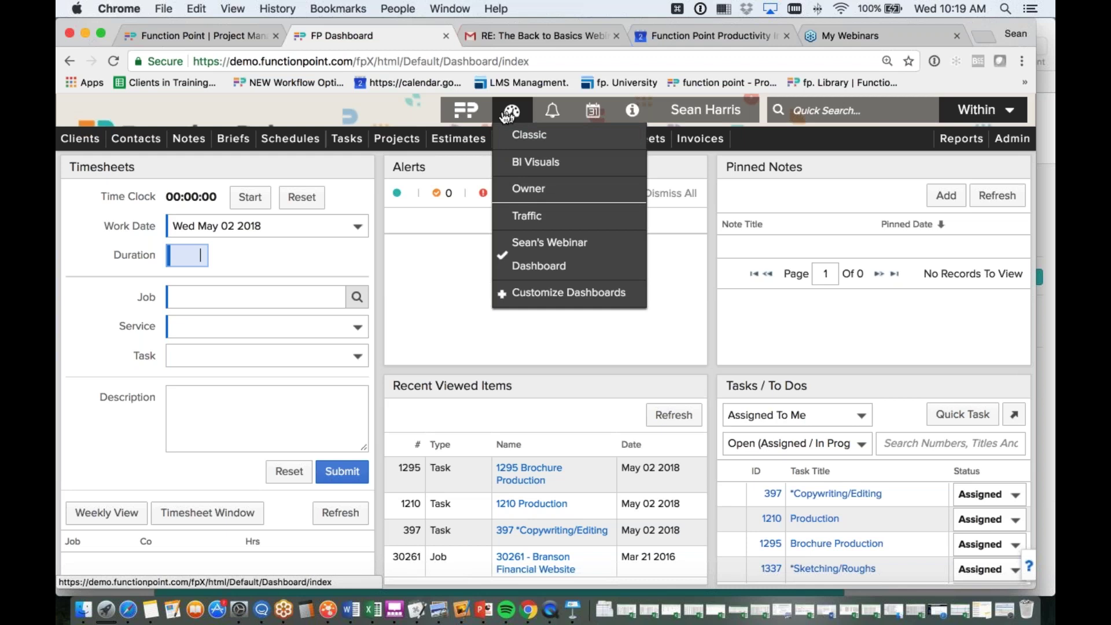
{"action": "left_click", "coordinate": [508, 162]}
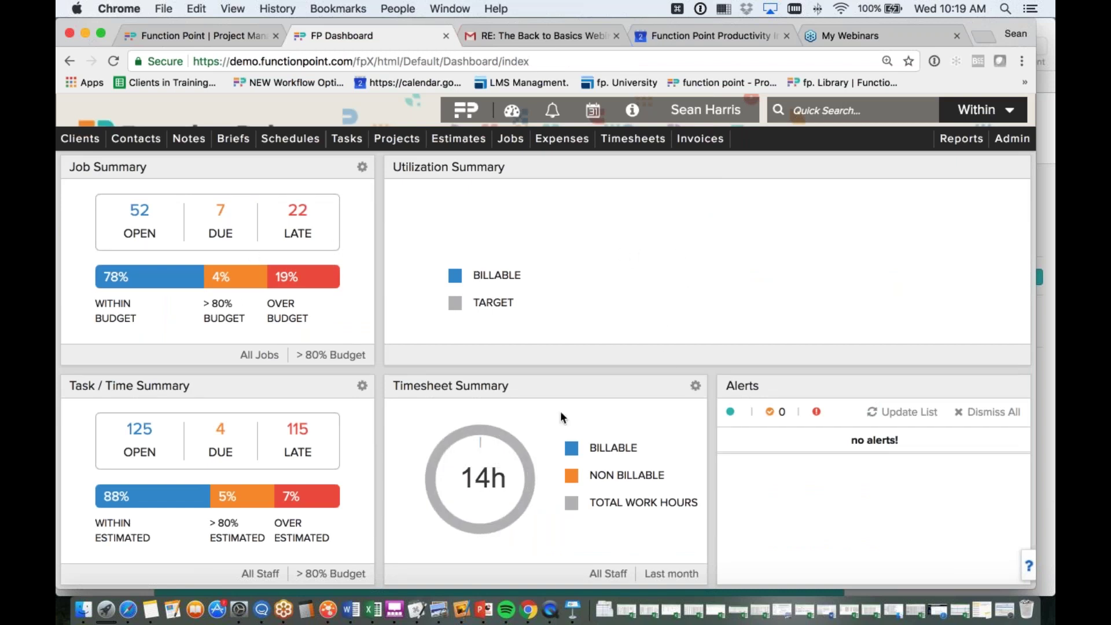
{"action": "mouse_move", "coordinate": [509, 451]}
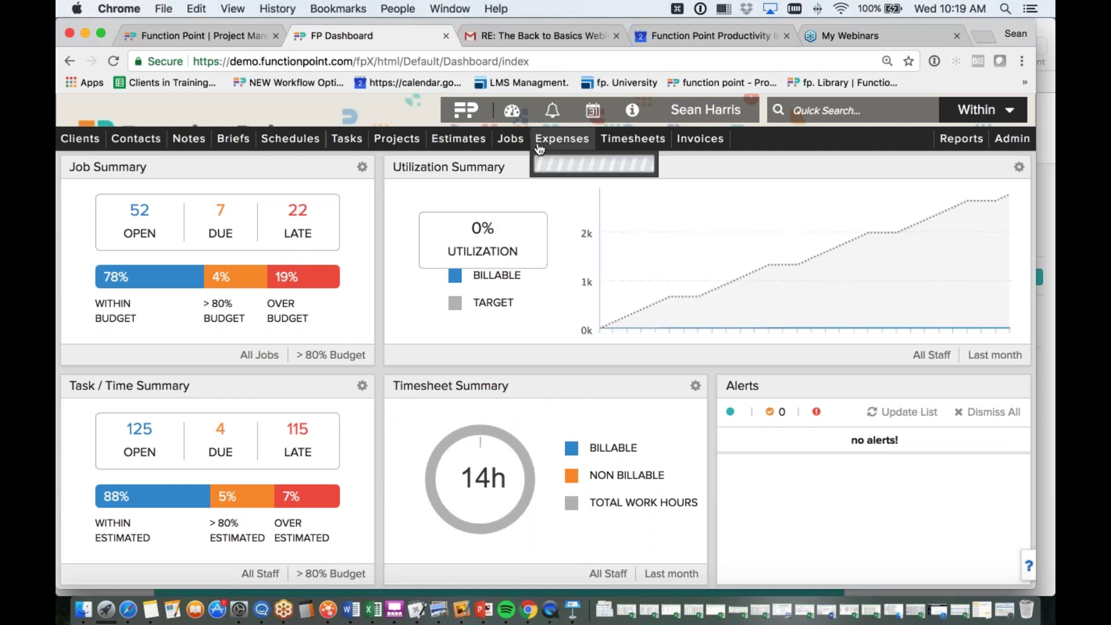
{"action": "left_click", "coordinate": [511, 112]}
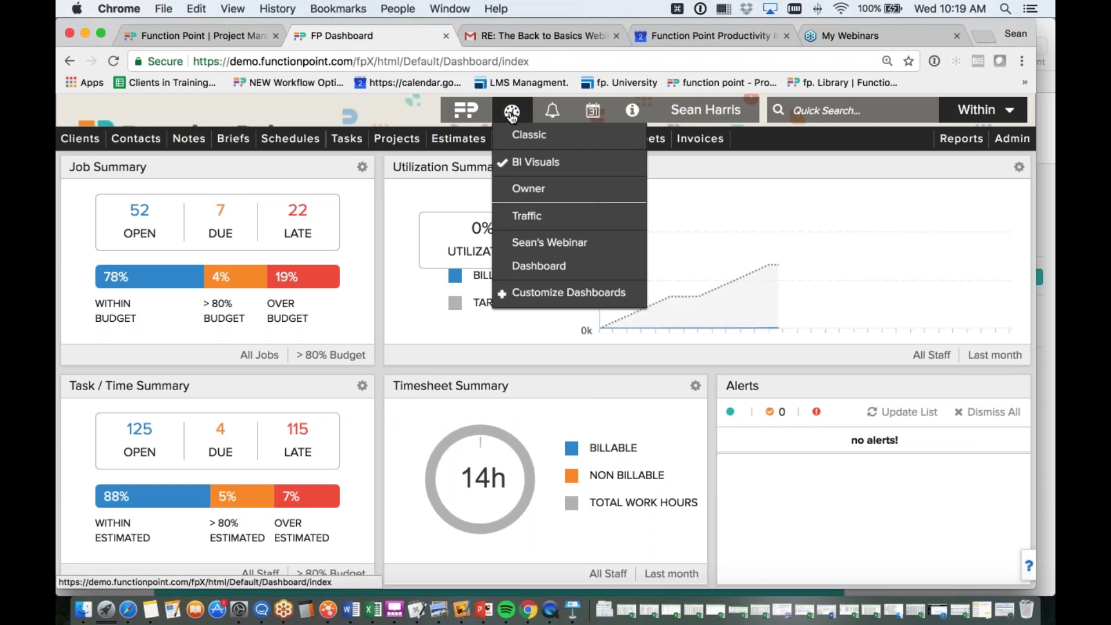
{"action": "left_click", "coordinate": [514, 137]}
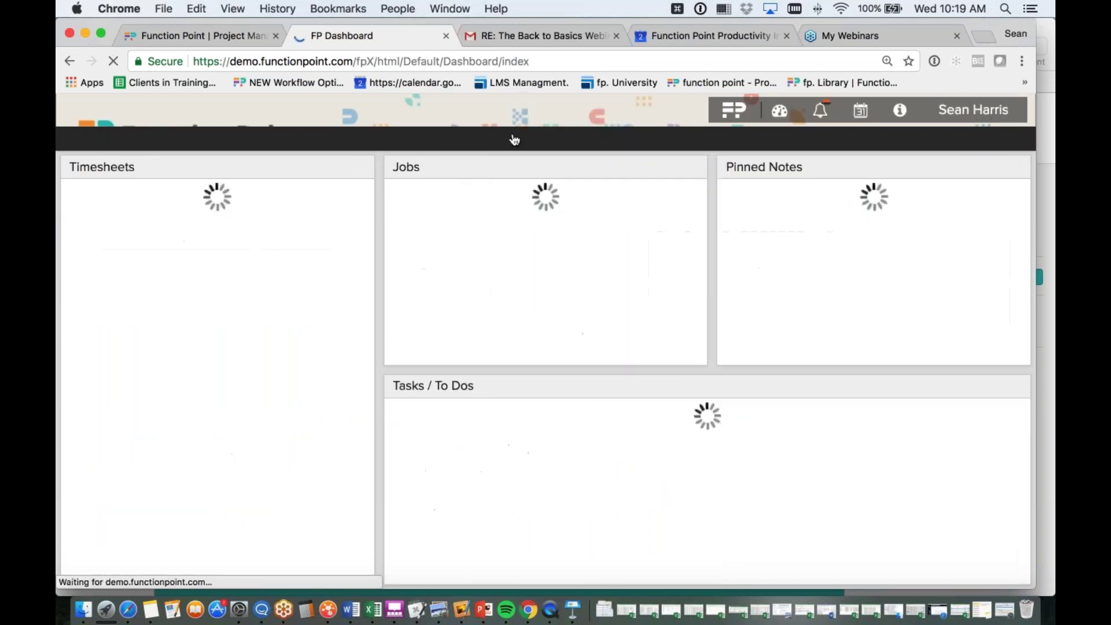
{"action": "mouse_move", "coordinate": [521, 135]}
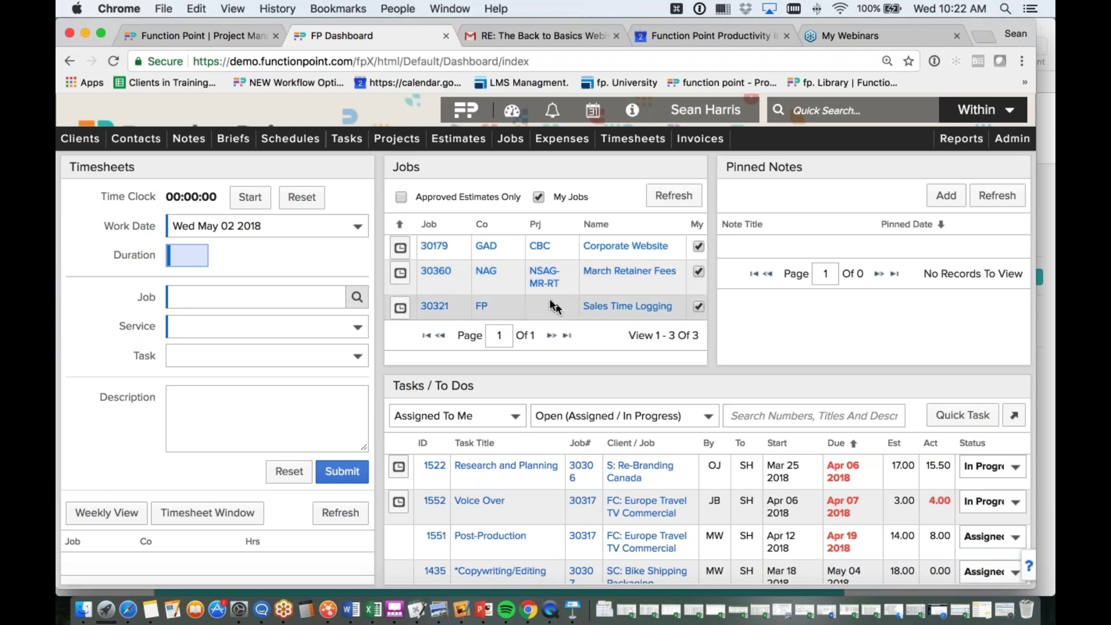
Search for "northshore" jobs in the timesheet entry and choose job 30295, NAG : FC : Dealership Signage
{"action": "left_click", "coordinate": [231, 298]}
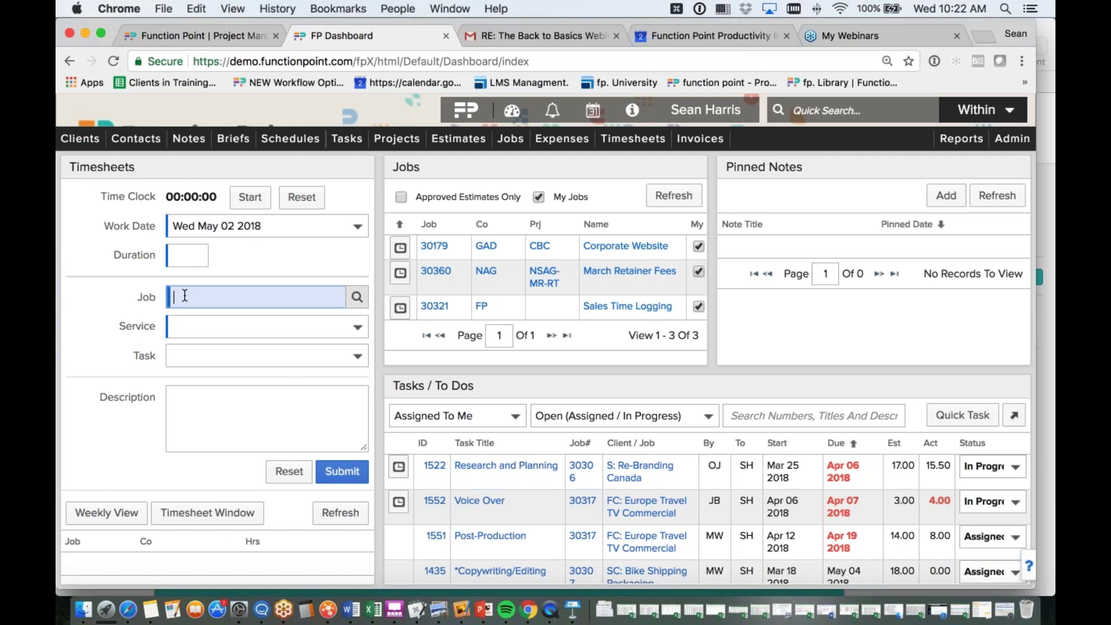
{"action": "scroll", "coordinate": [220, 289], "scroll_direction": "down", "scroll_amount": 1}
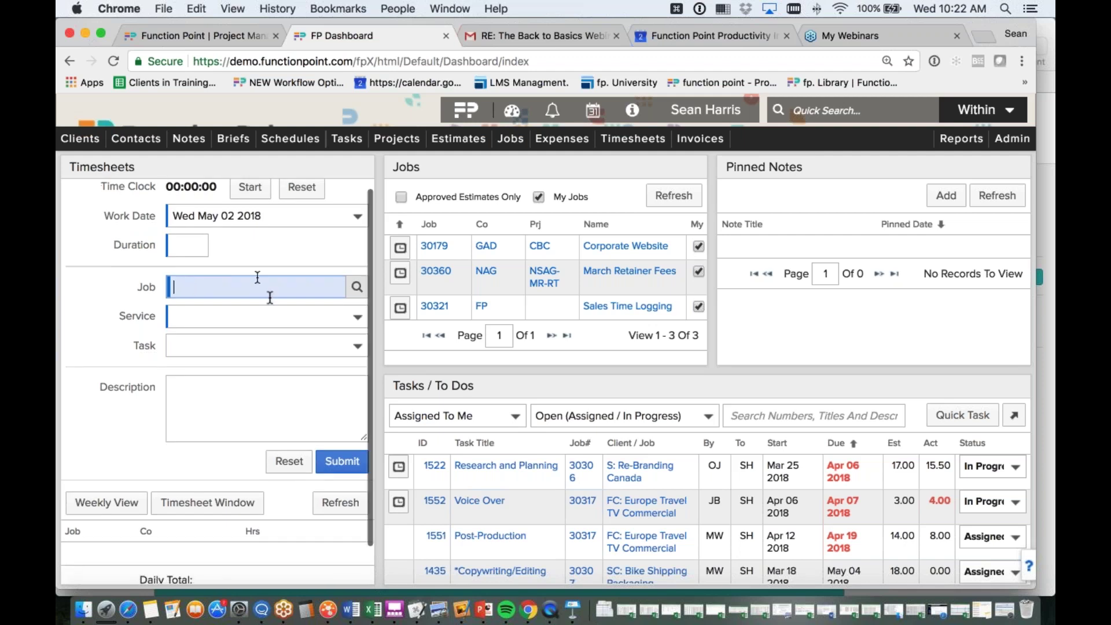
{"action": "scroll", "coordinate": [223, 286], "scroll_direction": "up", "scroll_amount": 1}
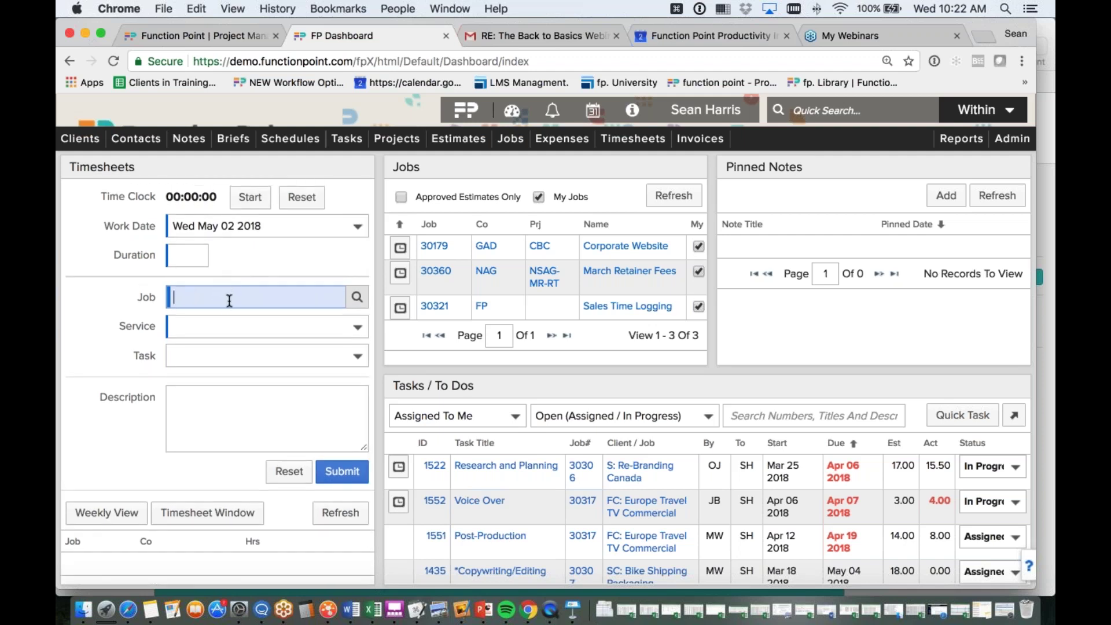
{"action": "type", "text": "northshore"}
{"action": "key", "text": "Tab"}
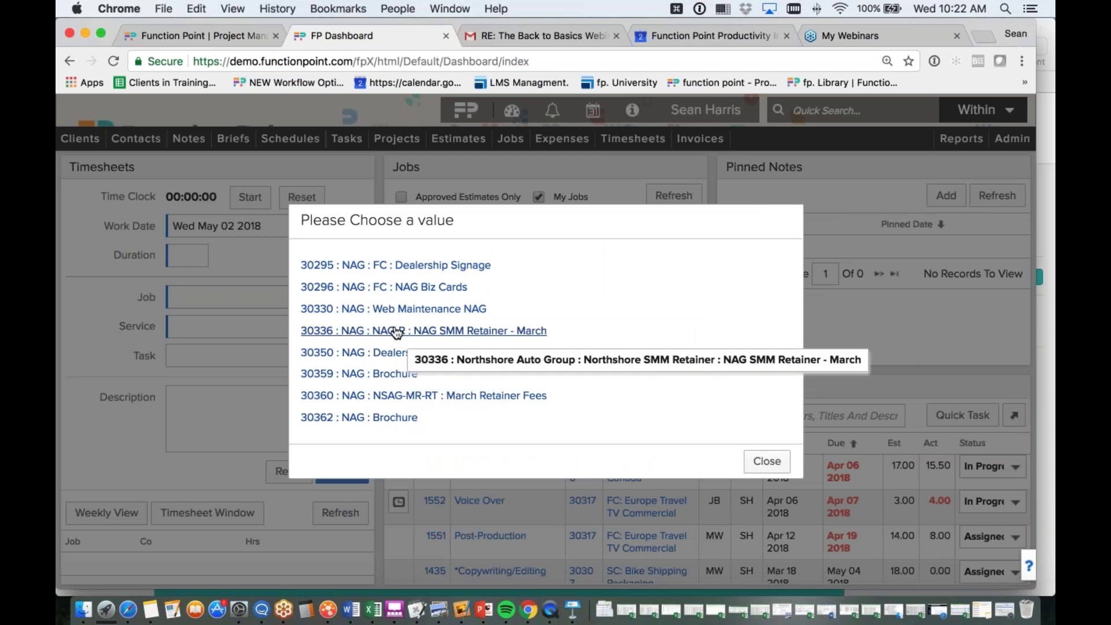
{"action": "left_click", "coordinate": [410, 265]}
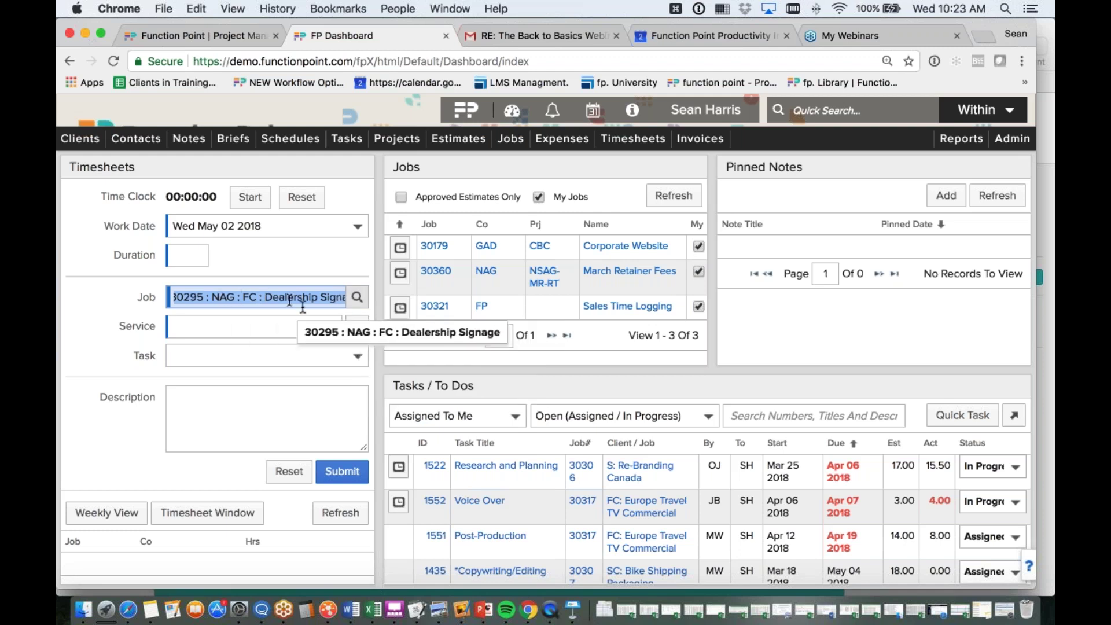
Set the timesheet entry's service to Sketching/Roughs and leave its task blank
{"action": "left_click", "coordinate": [330, 328]}
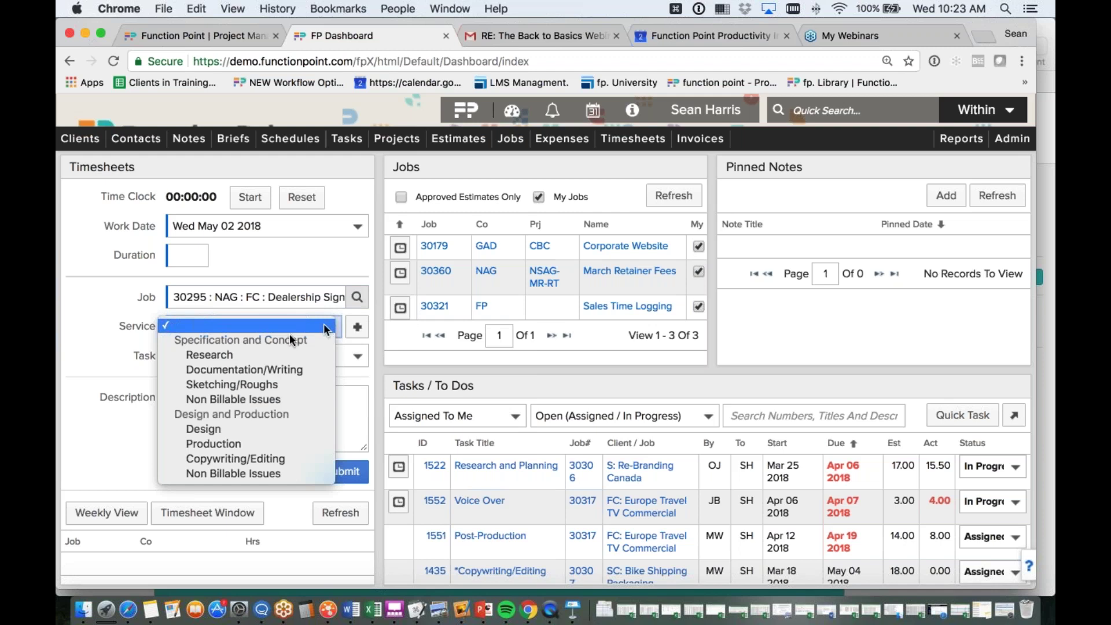
{"action": "left_click", "coordinate": [256, 385]}
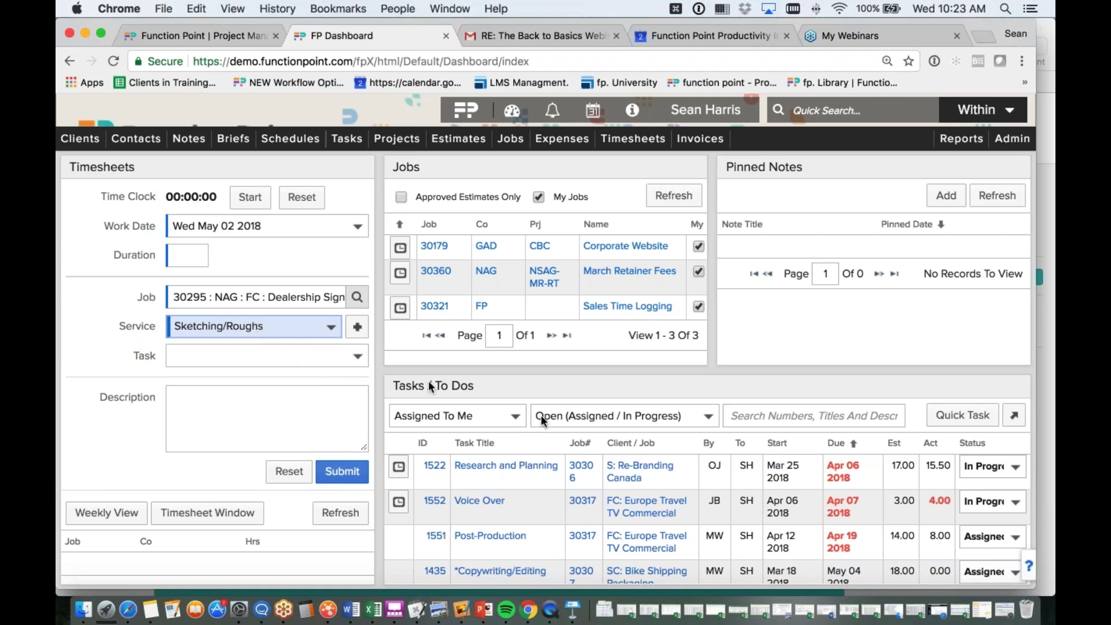
{"action": "mouse_move", "coordinate": [638, 510]}
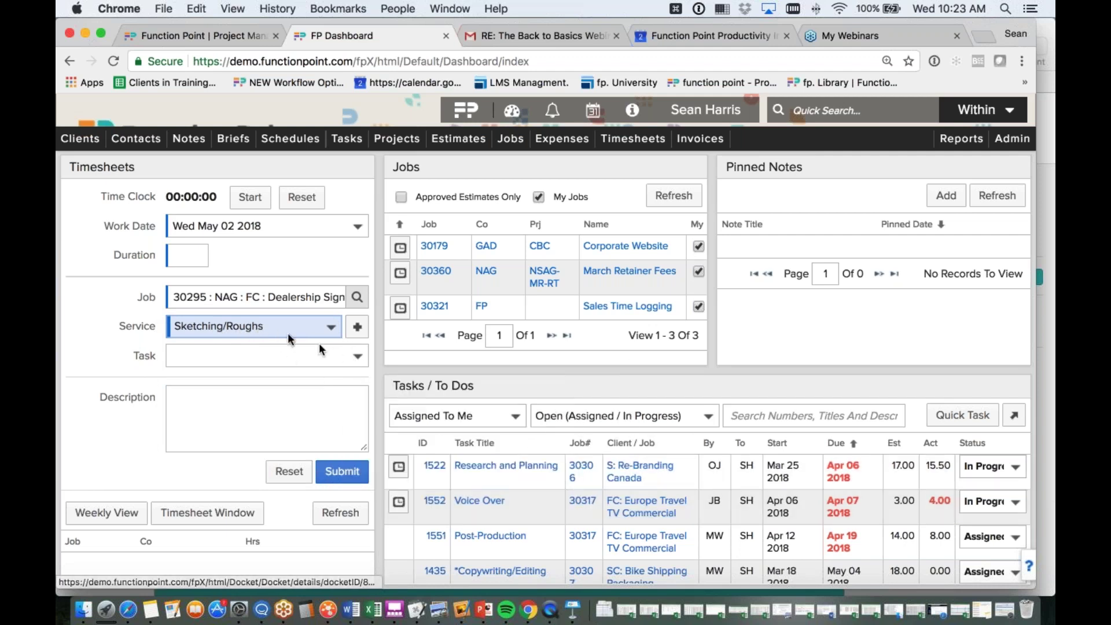
{"action": "left_click", "coordinate": [336, 355]}
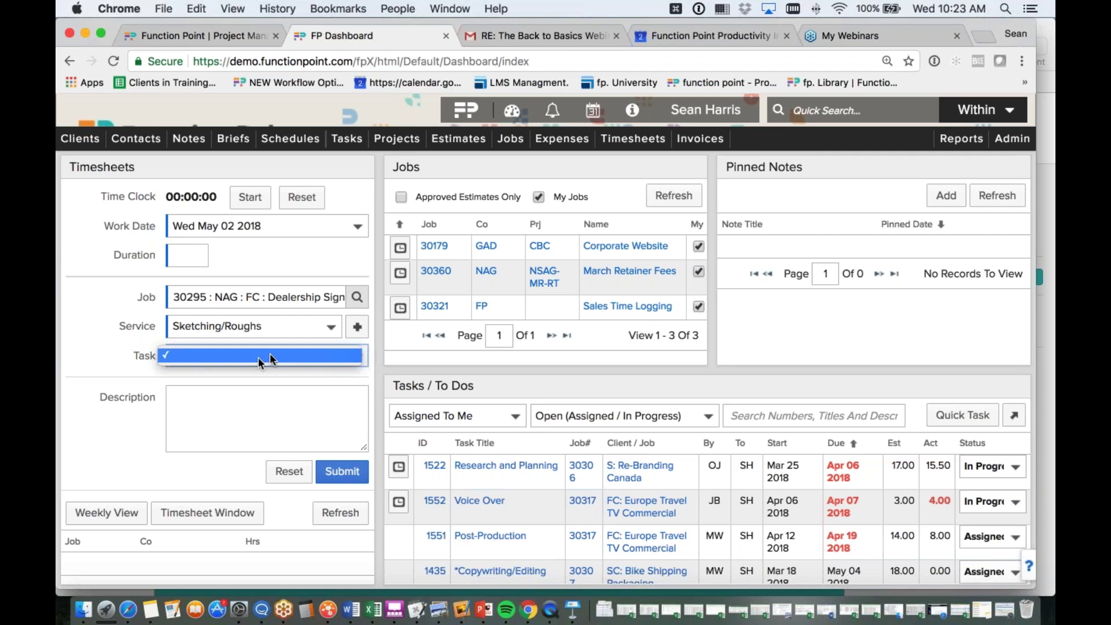
{"action": "left_click", "coordinate": [213, 357]}
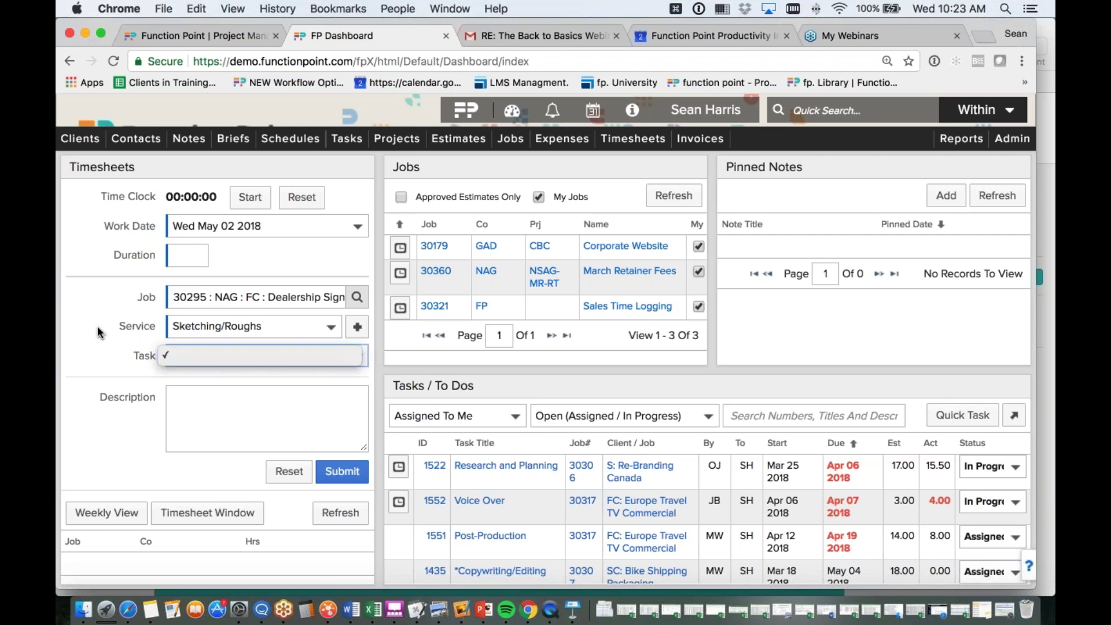
Enter a duration of 2 and the description "About half way through", and submit the Dealership Signage time entry
{"action": "left_click", "coordinate": [192, 258]}
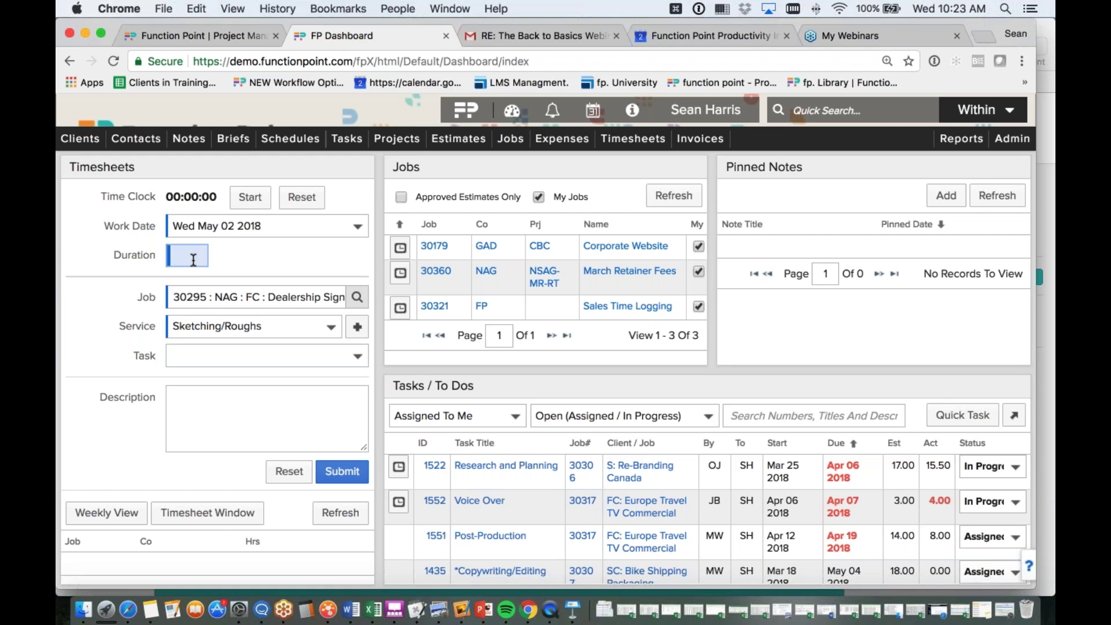
{"action": "type", "text": "2"}
{"action": "left_click", "coordinate": [116, 272]}
{"action": "left_click", "coordinate": [198, 404]}
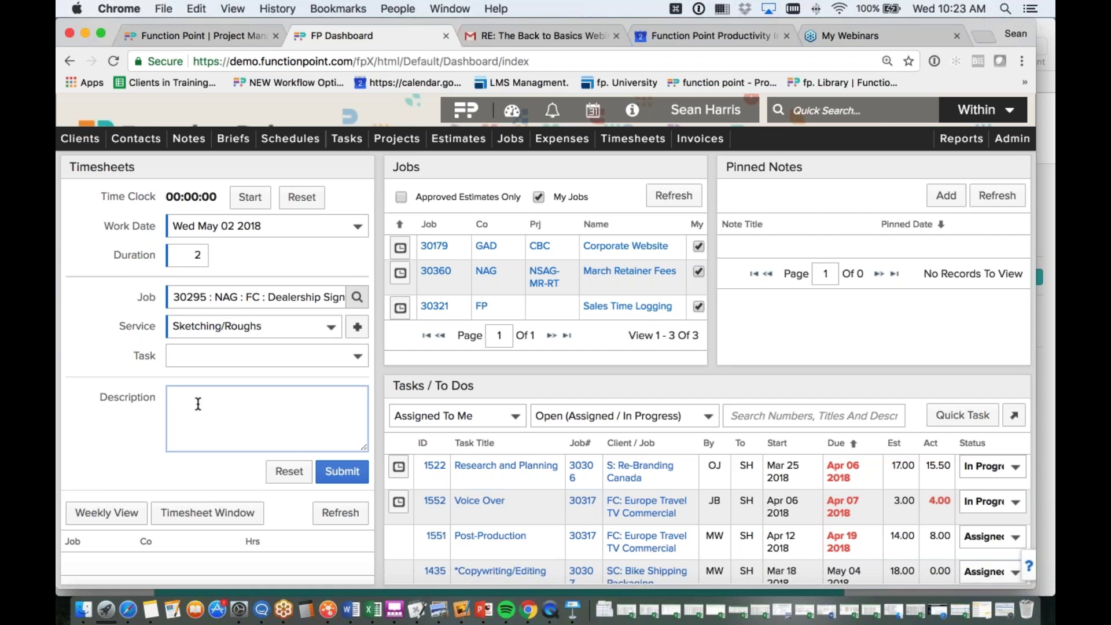
{"action": "type", "text": "About half way through"}
{"action": "left_click", "coordinate": [343, 473]}
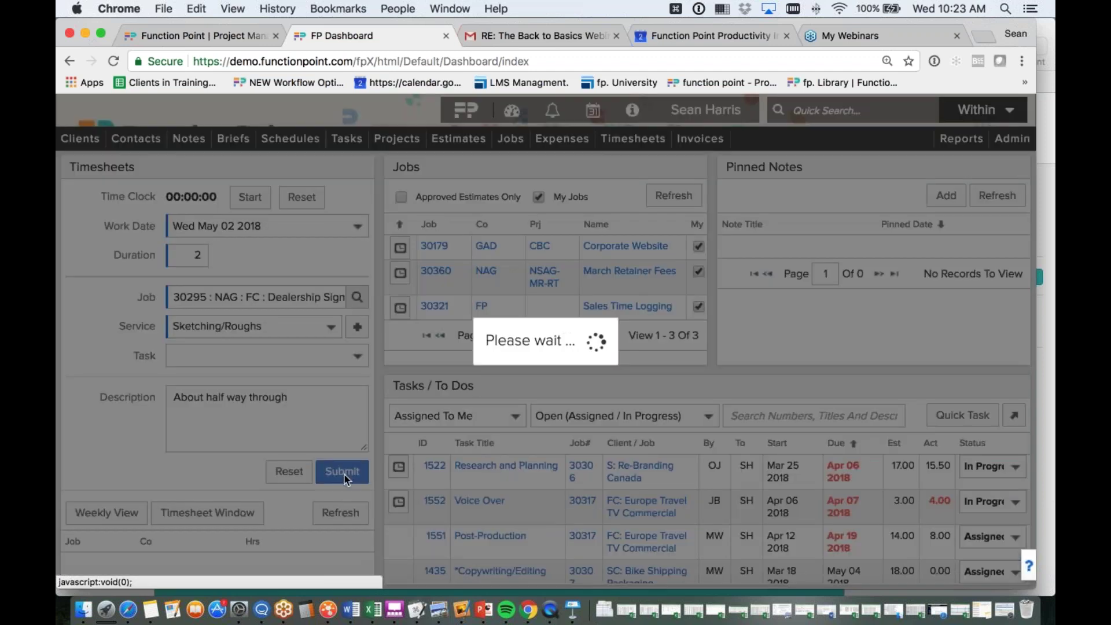
Examine the day's logged time entries and daily total below the timesheet form
{"action": "scroll", "coordinate": [265, 388], "scroll_direction": "down", "scroll_amount": 2}
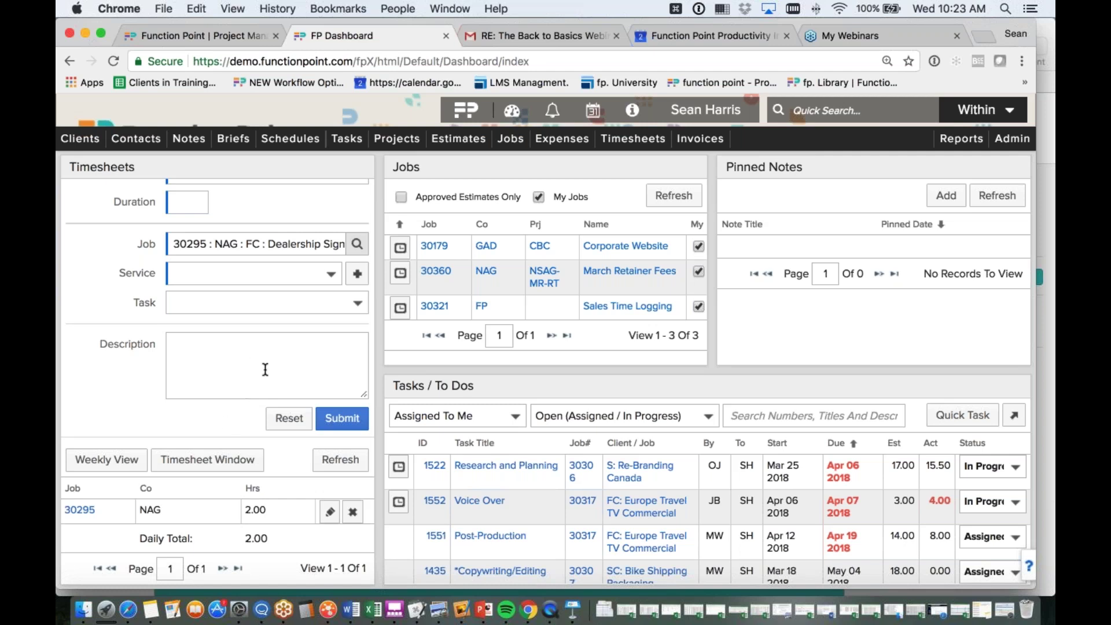
{"action": "scroll", "coordinate": [267, 371], "scroll_direction": "up", "scroll_amount": 2}
{"action": "scroll", "coordinate": [273, 369], "scroll_direction": "down", "scroll_amount": 2}
{"action": "scroll", "coordinate": [196, 333], "scroll_direction": "up", "scroll_amount": 1}
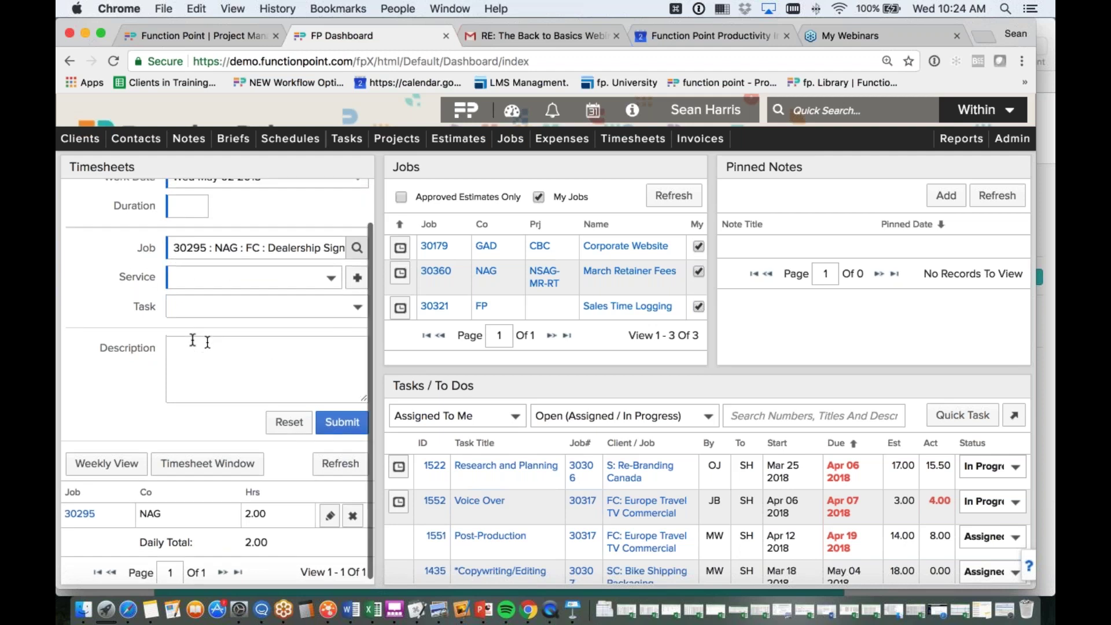
{"action": "scroll", "coordinate": [197, 323], "scroll_direction": "down", "scroll_amount": 1}
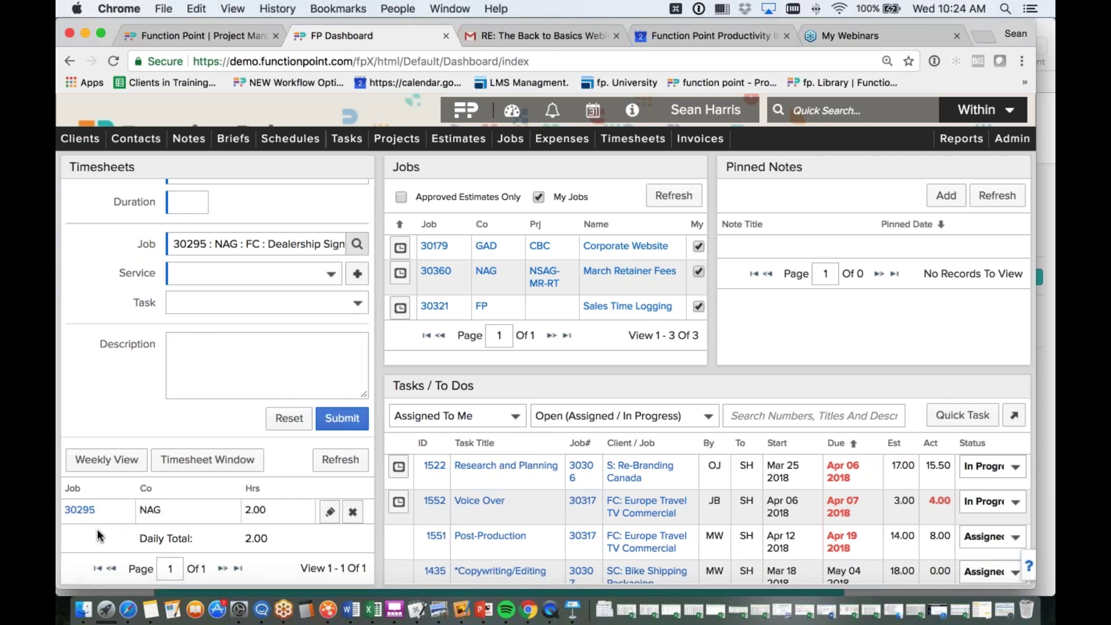
{"action": "scroll", "coordinate": [95, 529], "scroll_direction": "up", "scroll_amount": 1}
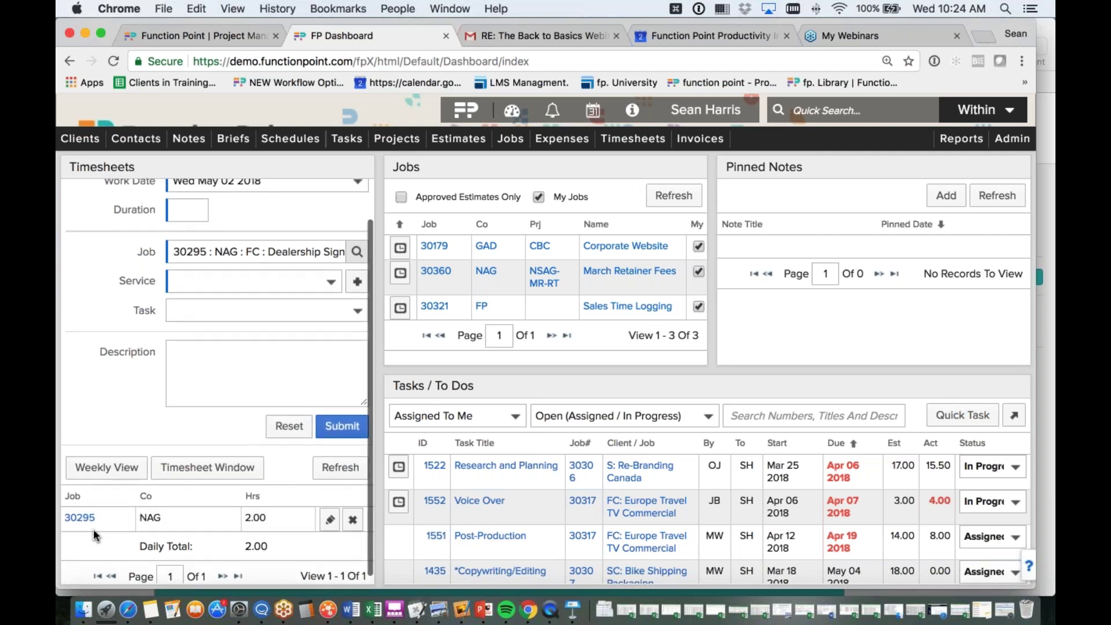
{"action": "scroll", "coordinate": [92, 529], "scroll_direction": "up", "scroll_amount": 1}
{"action": "mouse_move", "coordinate": [94, 532]}
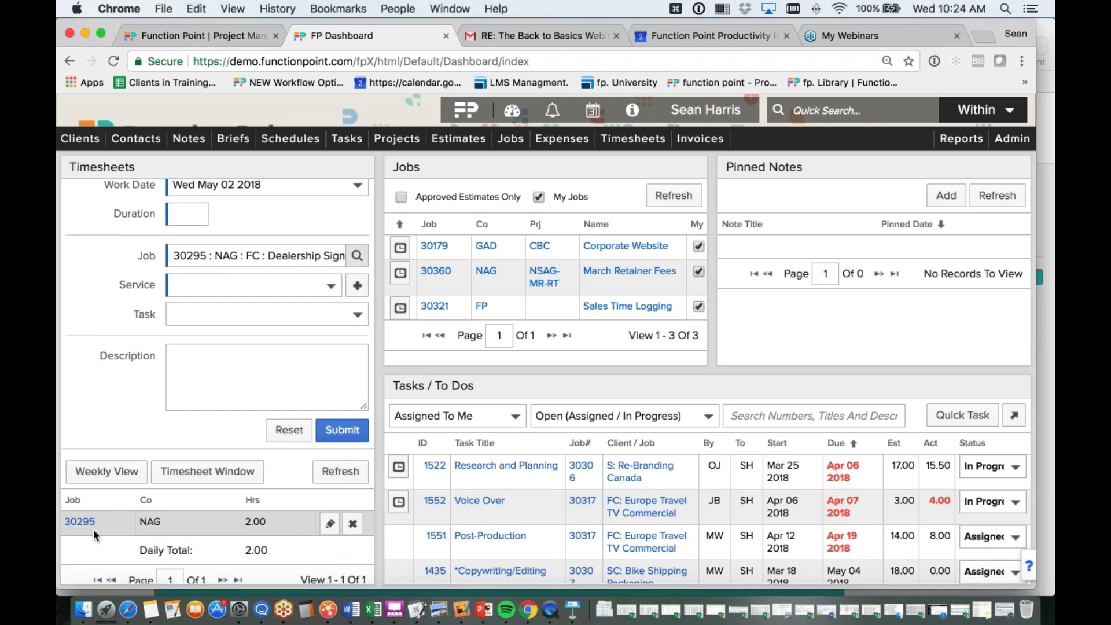
{"action": "scroll", "coordinate": [94, 530], "scroll_direction": "up", "scroll_amount": 1}
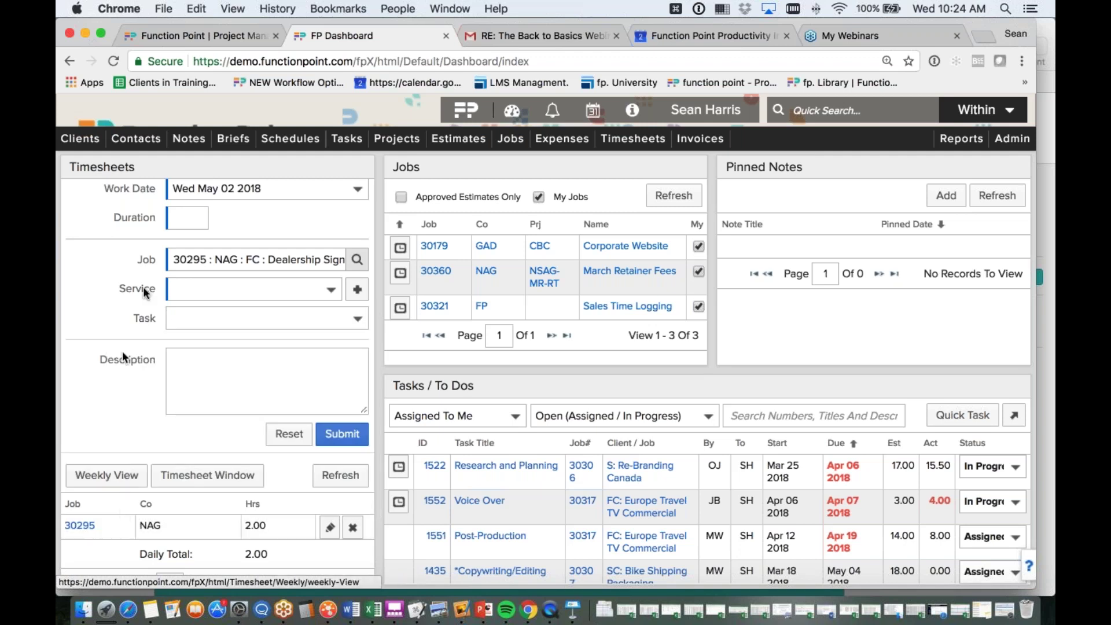
{"action": "scroll", "coordinate": [218, 390], "scroll_direction": "down", "scroll_amount": 1}
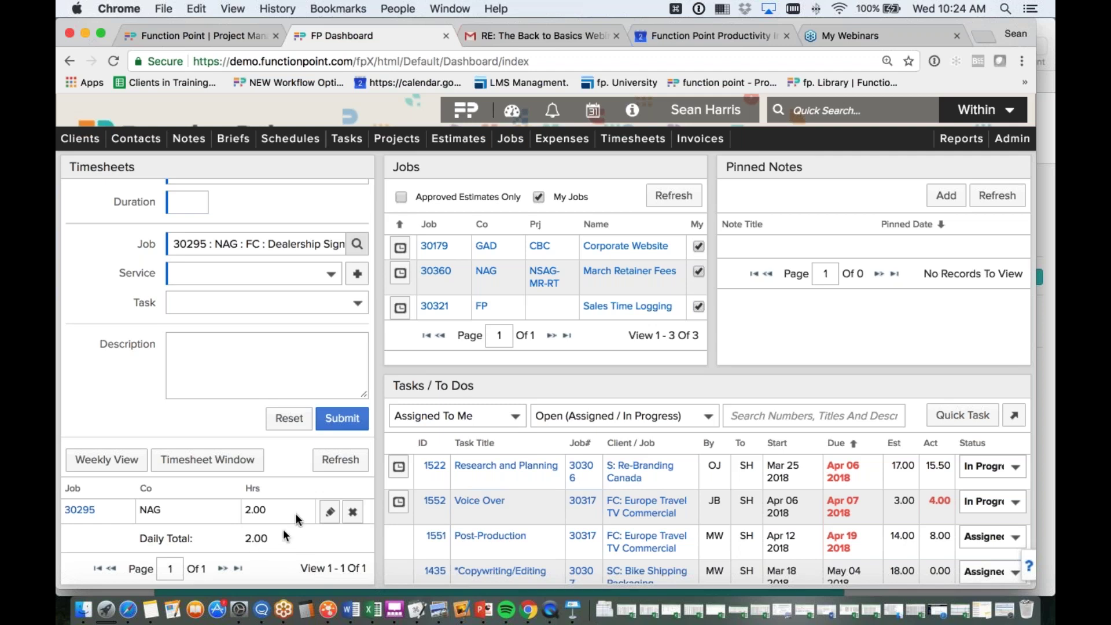
{"action": "scroll", "coordinate": [284, 363], "scroll_direction": "up", "scroll_amount": 2}
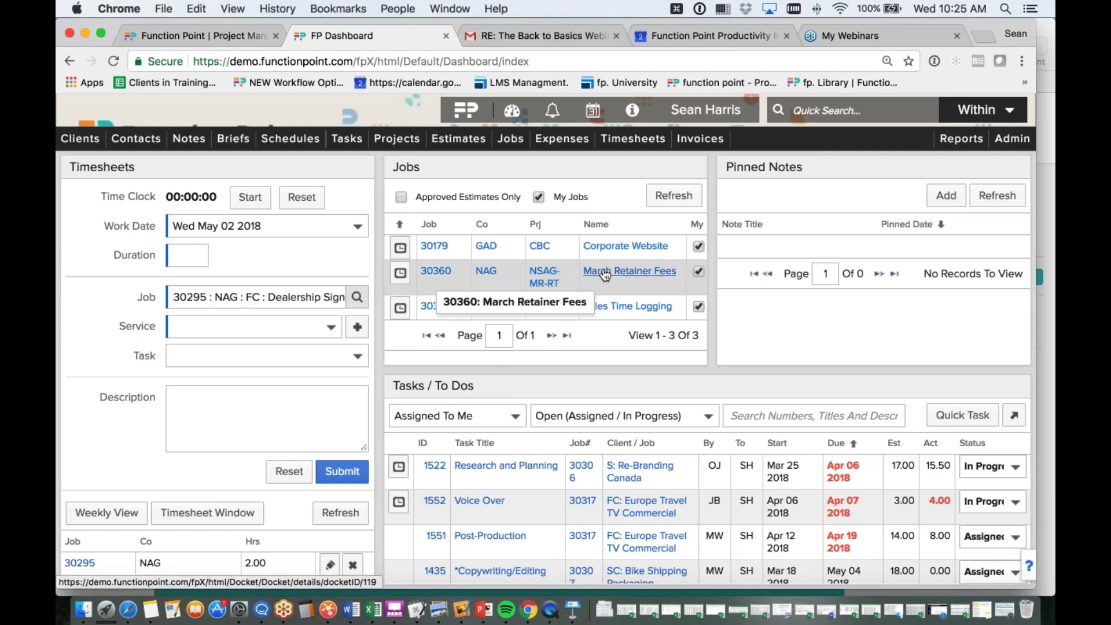
Load the Corporate Website job from the Jobs list into the timesheet, with service Coordination and no task
{"action": "left_click", "coordinate": [401, 250]}
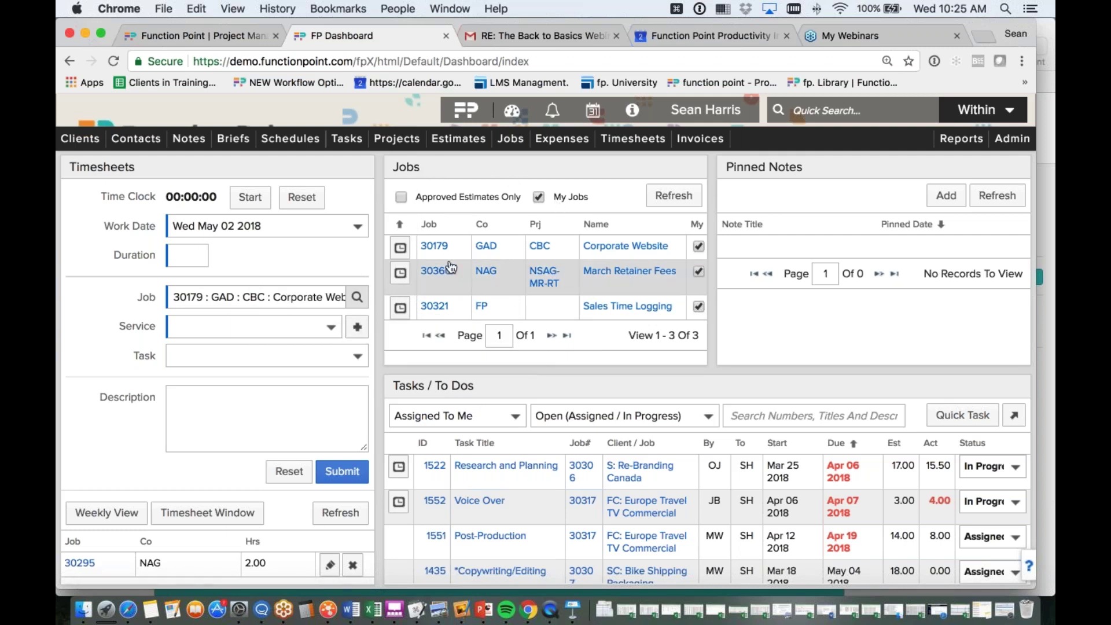
{"action": "left_click", "coordinate": [400, 254]}
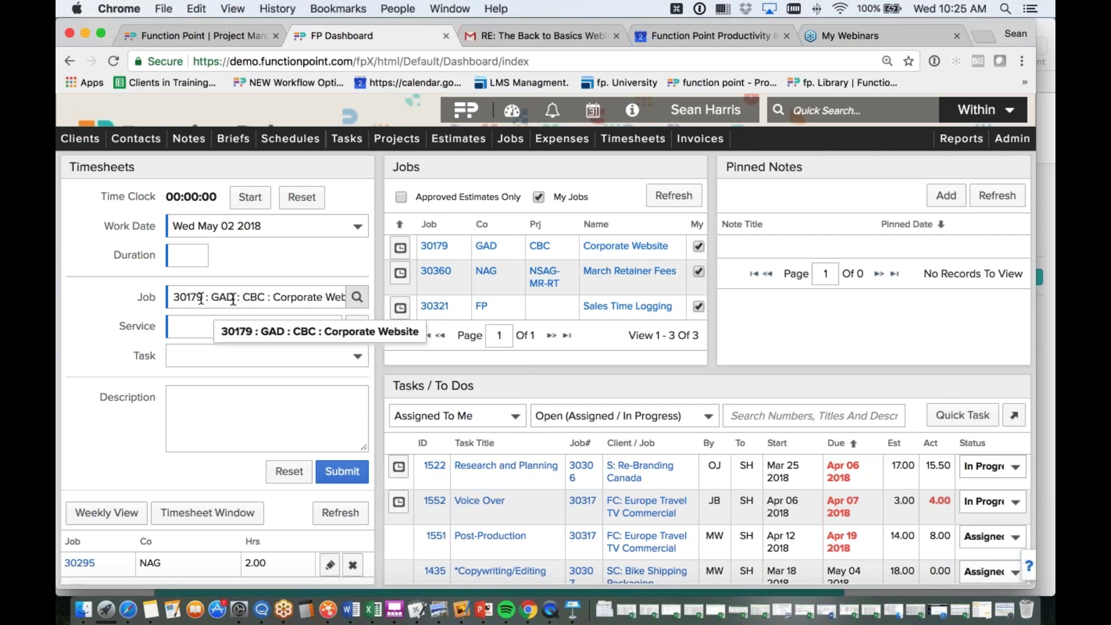
{"action": "left_click", "coordinate": [316, 329]}
{"action": "left_click", "coordinate": [257, 386]}
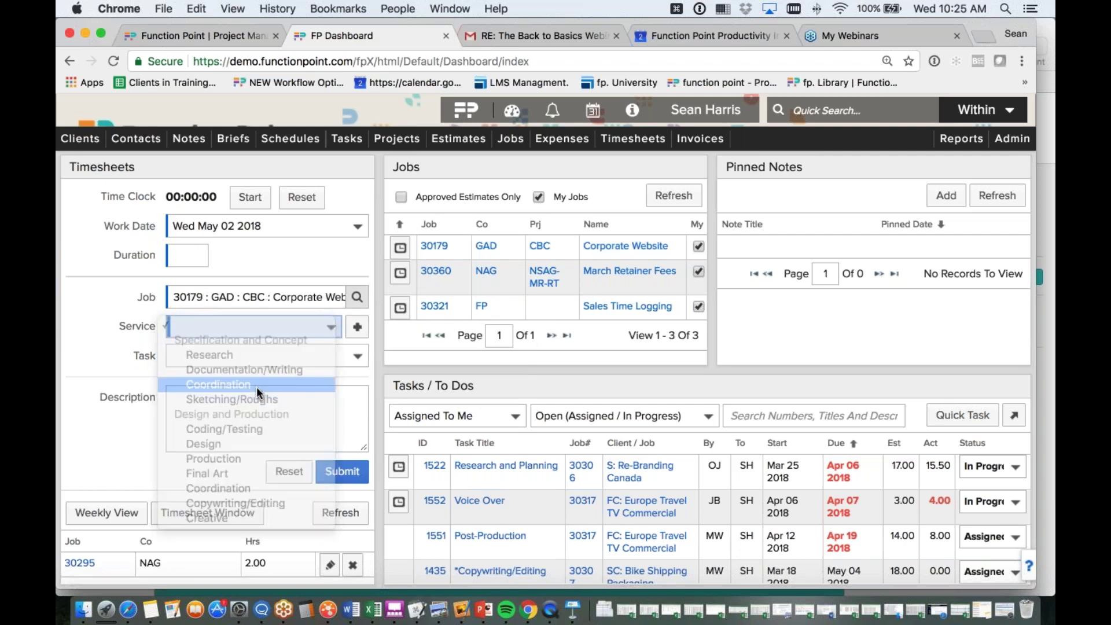
{"action": "left_click", "coordinate": [258, 356]}
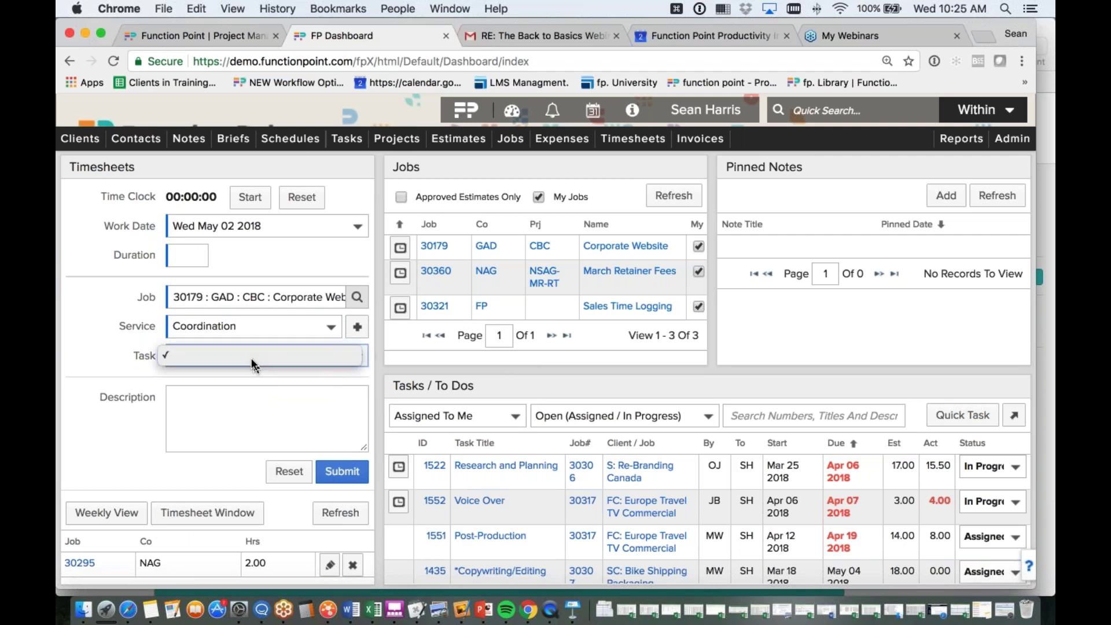
{"action": "left_click", "coordinate": [259, 356]}
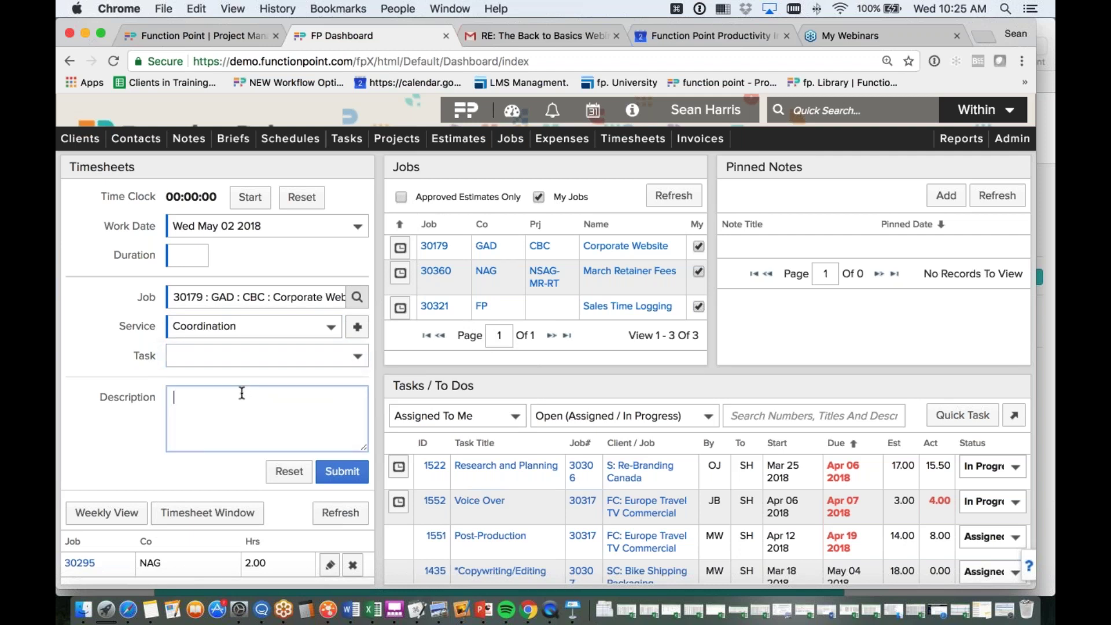
Set the duration to 1, describe the coordination work, and submit the Corporate Website time entry
{"action": "left_click", "coordinate": [200, 259]}
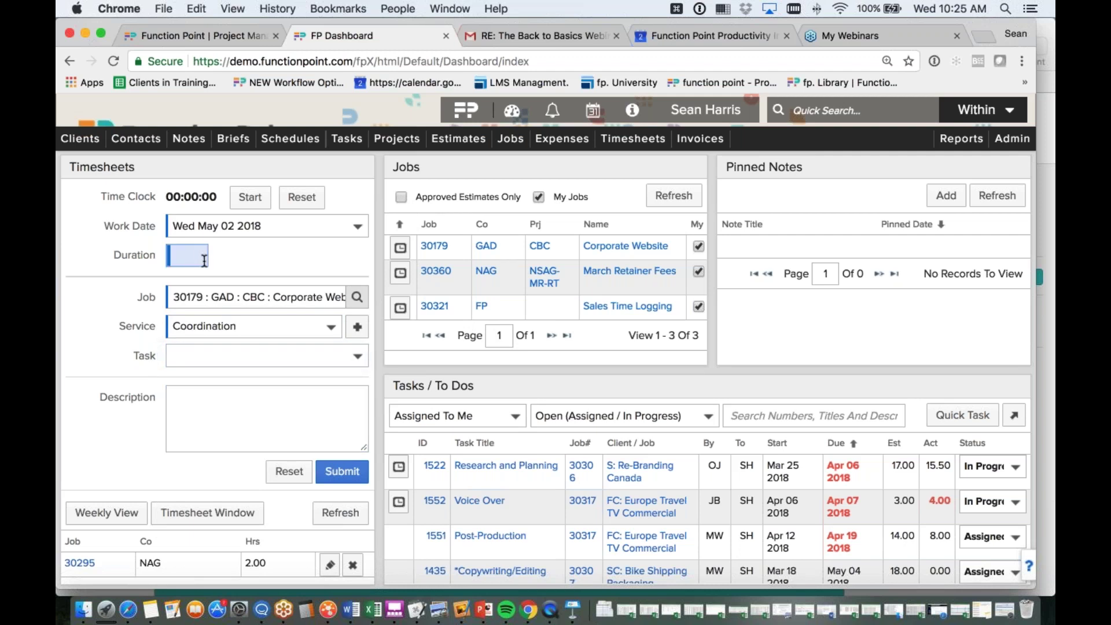
{"action": "type", "text": "1"}
{"action": "left_click", "coordinate": [234, 399]}
{"action": "type", "text": "O"}
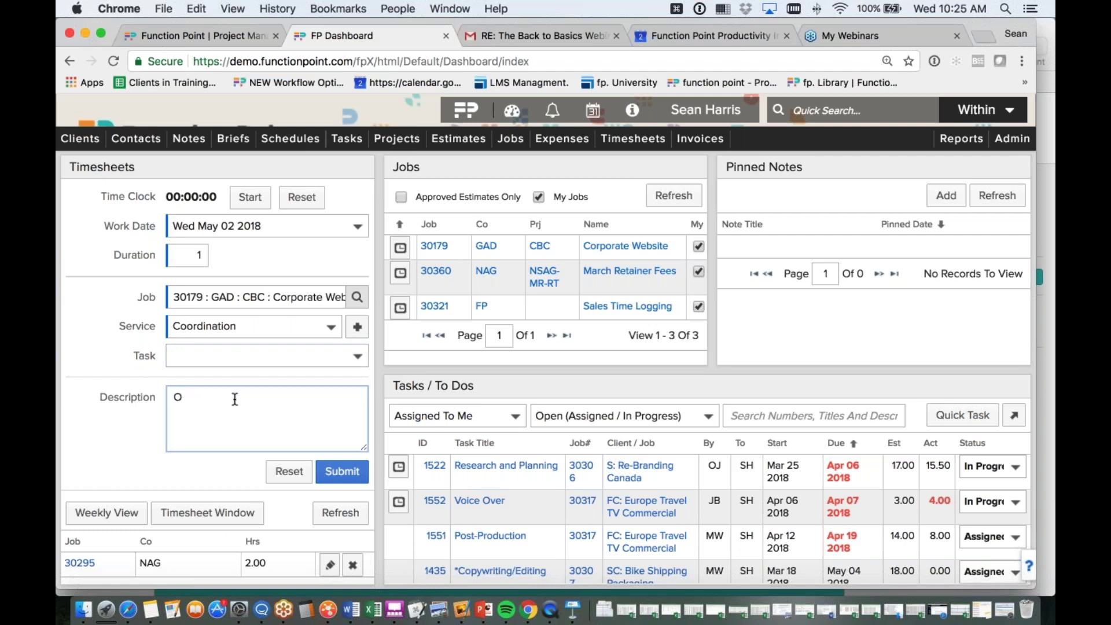
{"action": "type", "text": "wked on goordination"}
{"action": "left_click", "coordinate": [338, 470]}
{"action": "scroll", "coordinate": [289, 435], "scroll_direction": "down", "scroll_amount": 3}
{"action": "mouse_move", "coordinate": [76, 519]}
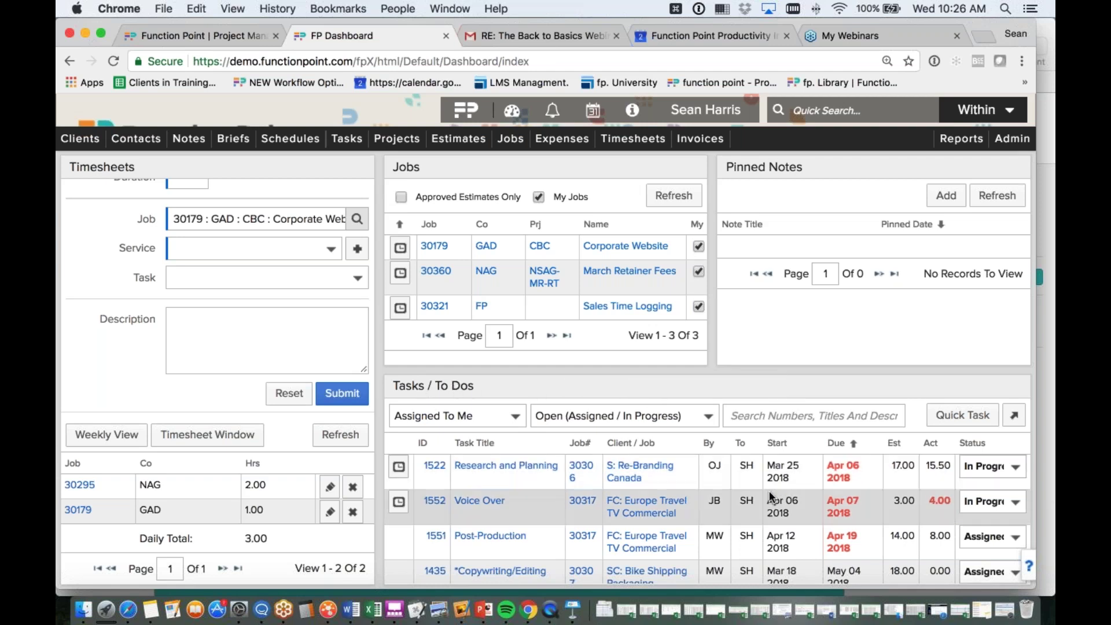
Examine the due dates, hours and statuses of the assigned tasks in the Tasks / To Dos list
{"action": "scroll", "coordinate": [772, 492], "scroll_direction": "down", "scroll_amount": 1}
{"action": "scroll", "coordinate": [772, 494], "scroll_direction": "down", "scroll_amount": 1}
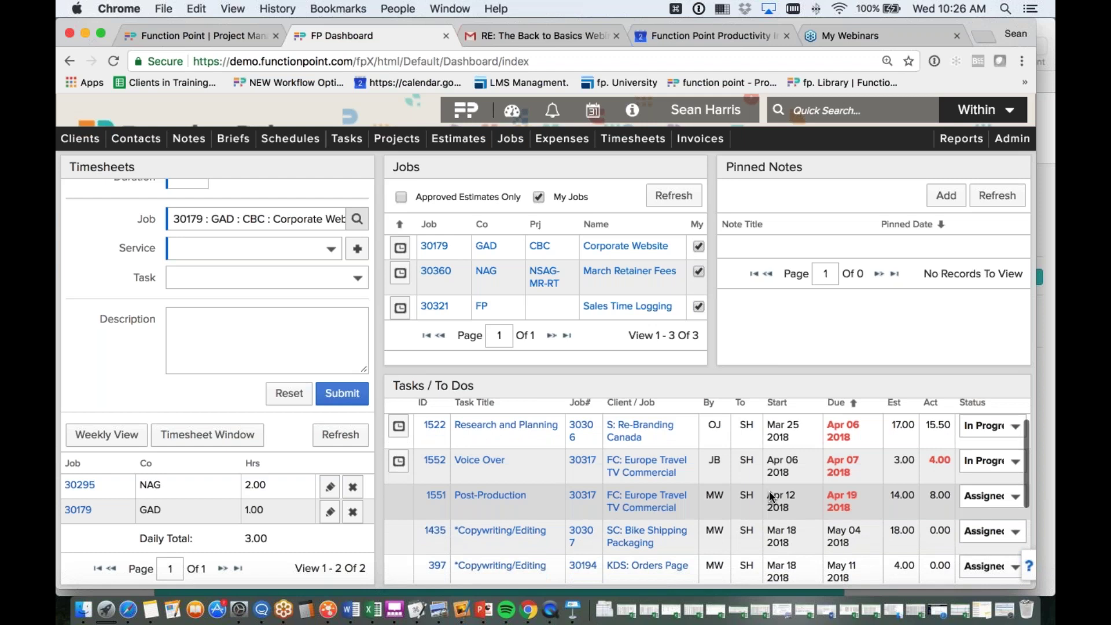
{"action": "mouse_move", "coordinate": [438, 421]}
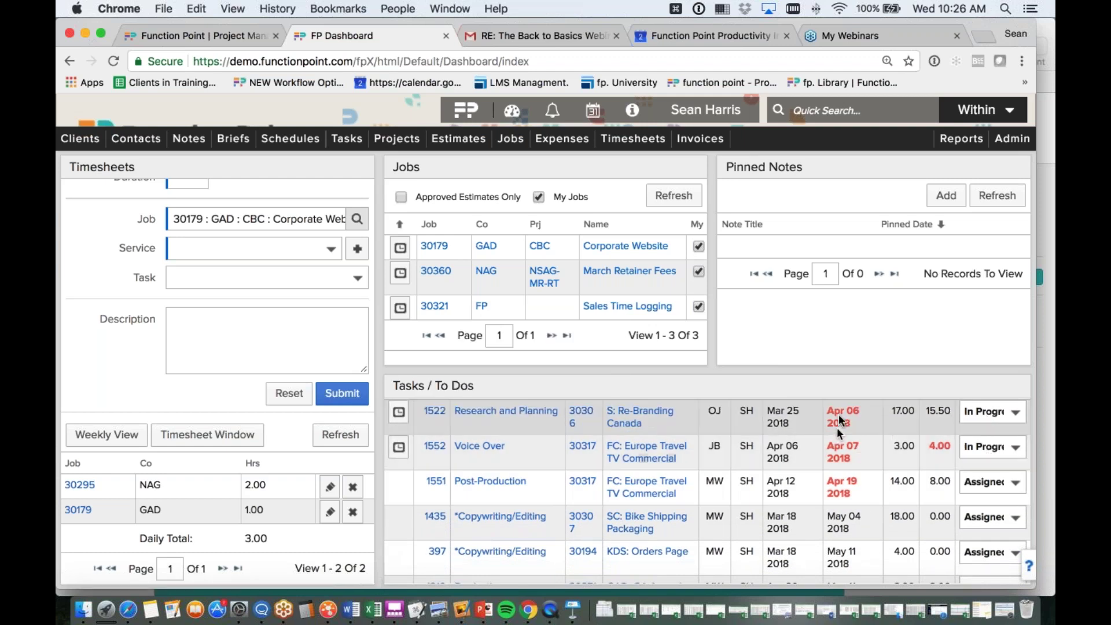
{"action": "mouse_move", "coordinate": [831, 457]}
{"action": "scroll", "coordinate": [843, 453], "scroll_direction": "down", "scroll_amount": 3}
{"action": "mouse_move", "coordinate": [501, 448]}
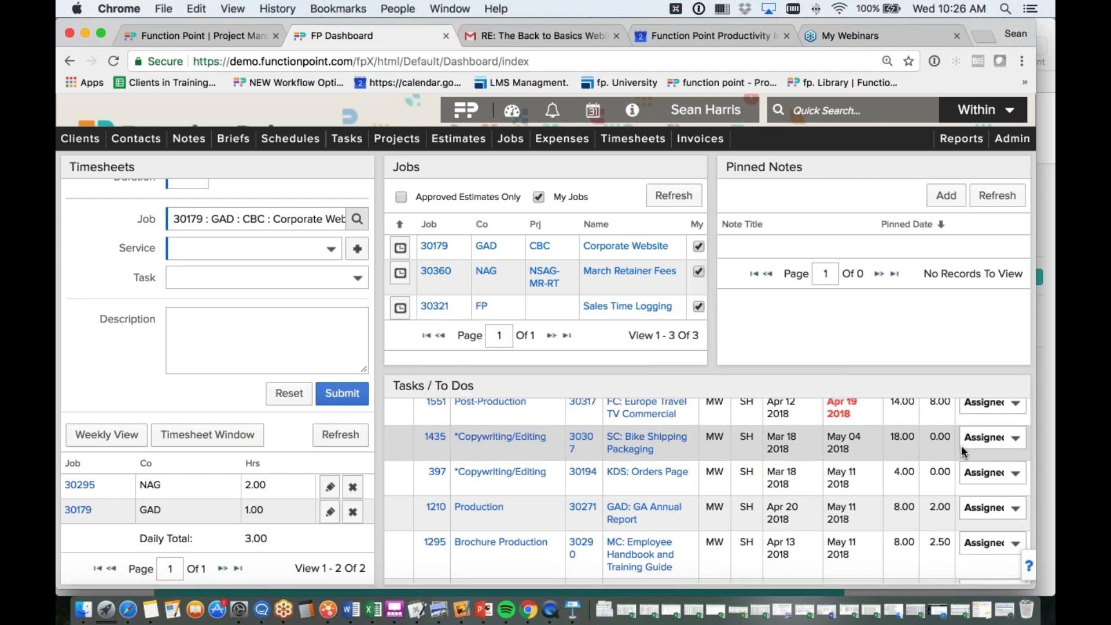
{"action": "scroll", "coordinate": [913, 450], "scroll_direction": "up", "scroll_amount": 5}
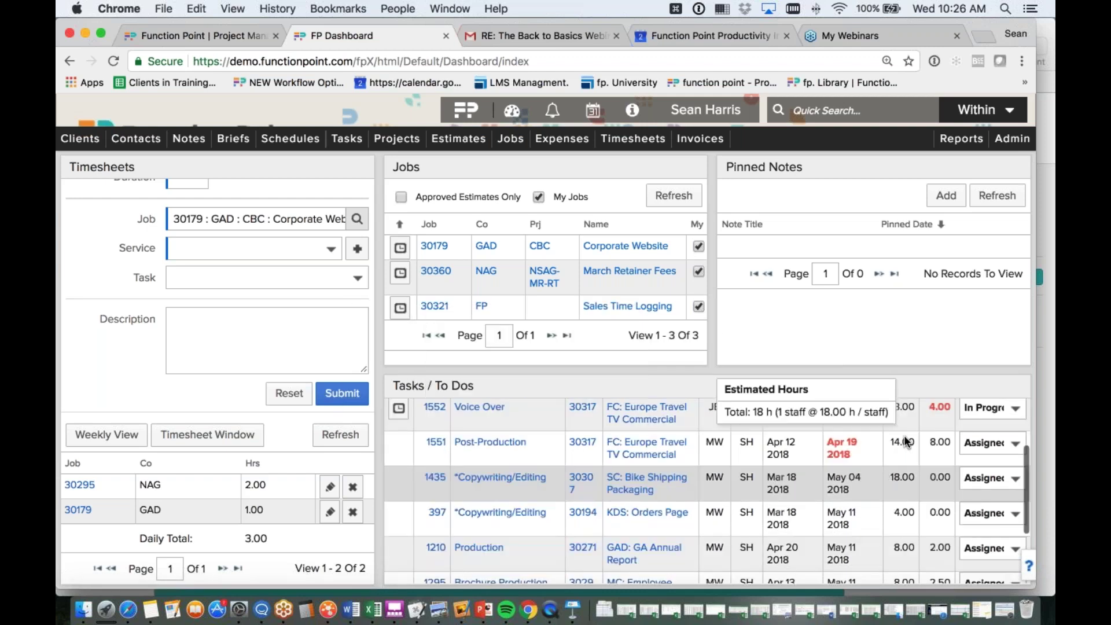
{"action": "scroll", "coordinate": [903, 450], "scroll_direction": "down", "scroll_amount": 5}
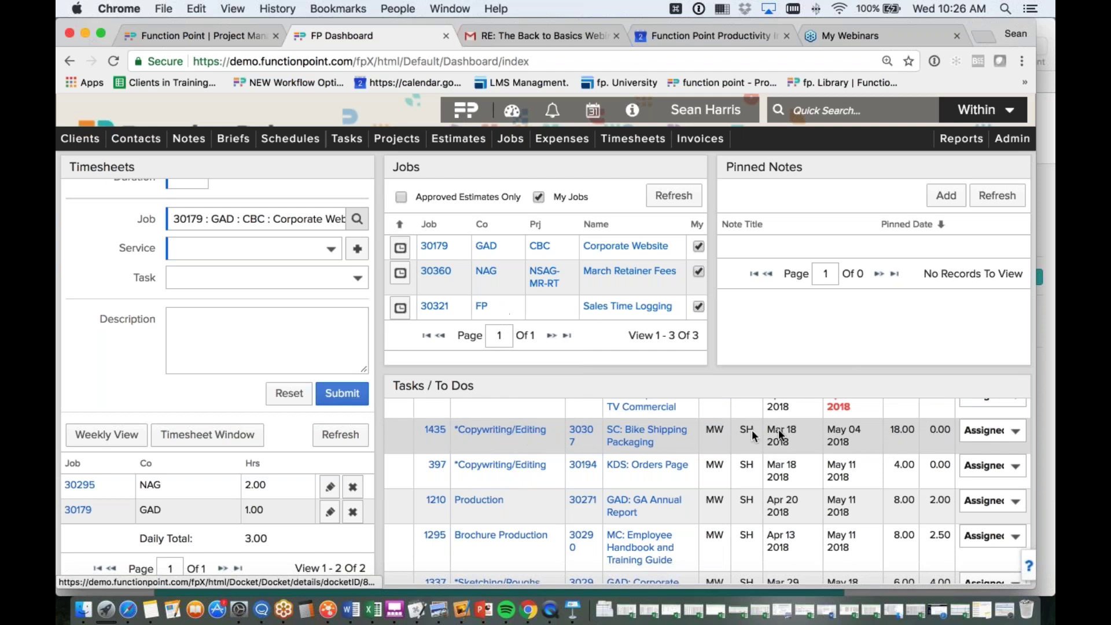
Set the Bike Shipping Packaging *Copywriting/Editing task to In Progress and load it into the timesheet
{"action": "left_click", "coordinate": [1014, 435]}
{"action": "left_click", "coordinate": [1012, 444]}
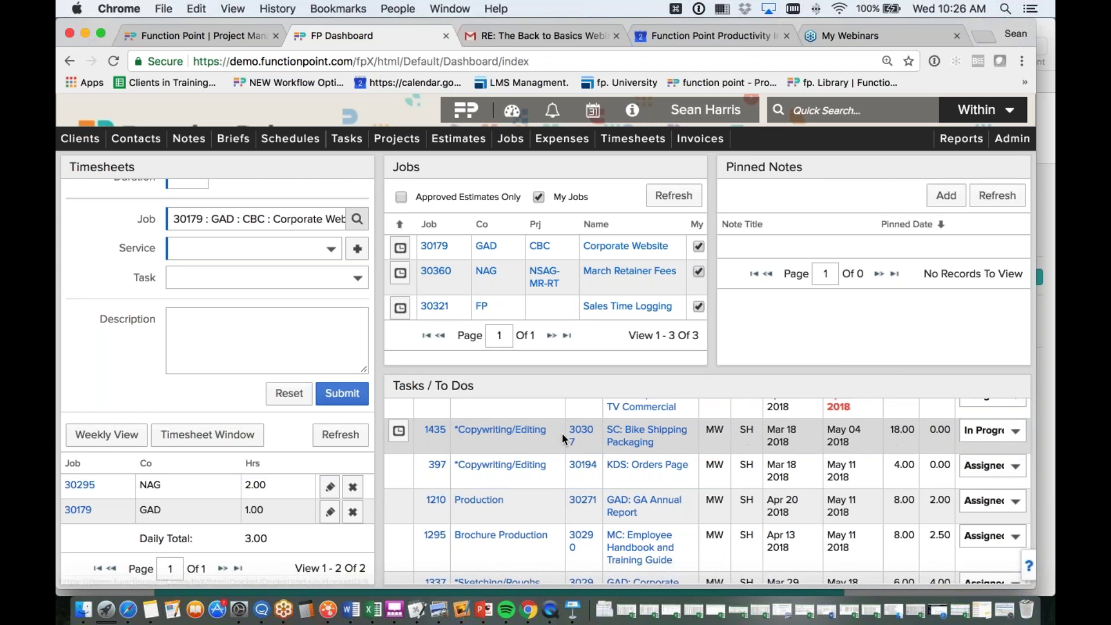
{"action": "left_click", "coordinate": [400, 433]}
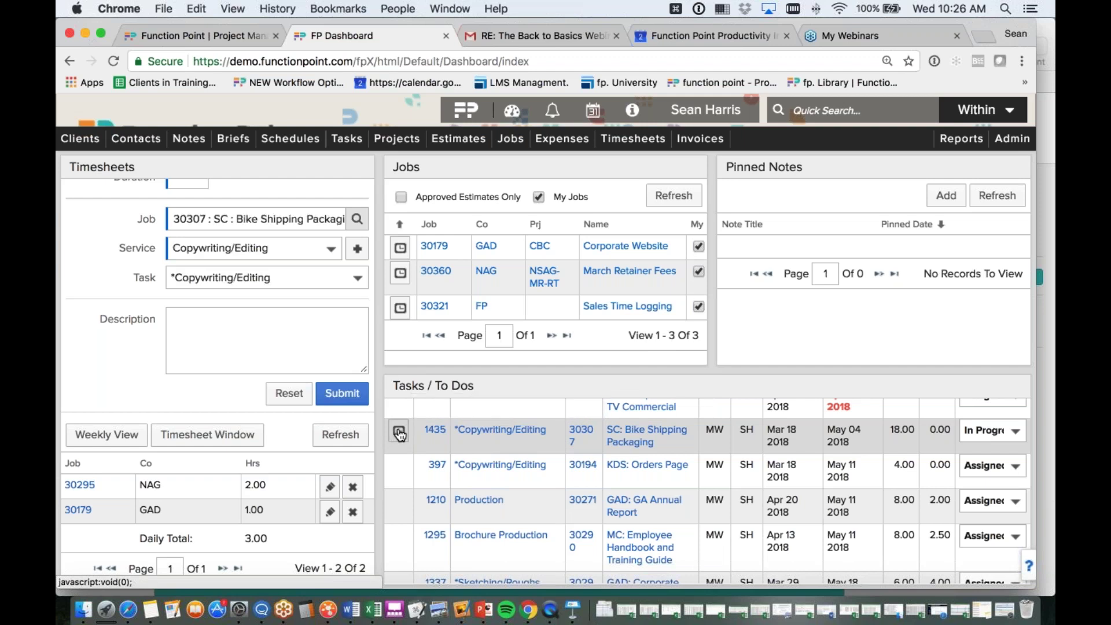
Enter a duration of 1 and the description "Copy copy", and submit the Bike Shipping Packaging time entry
{"action": "scroll", "coordinate": [315, 372], "scroll_direction": "up", "scroll_amount": 3}
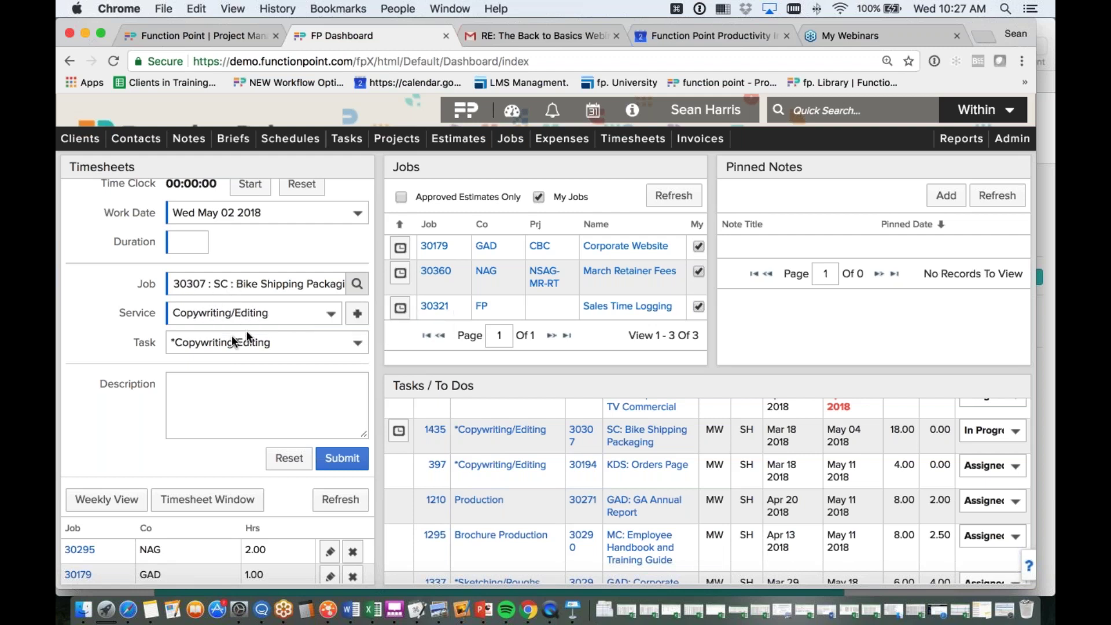
{"action": "left_click", "coordinate": [196, 246]}
{"action": "mouse_move", "coordinate": [499, 468]}
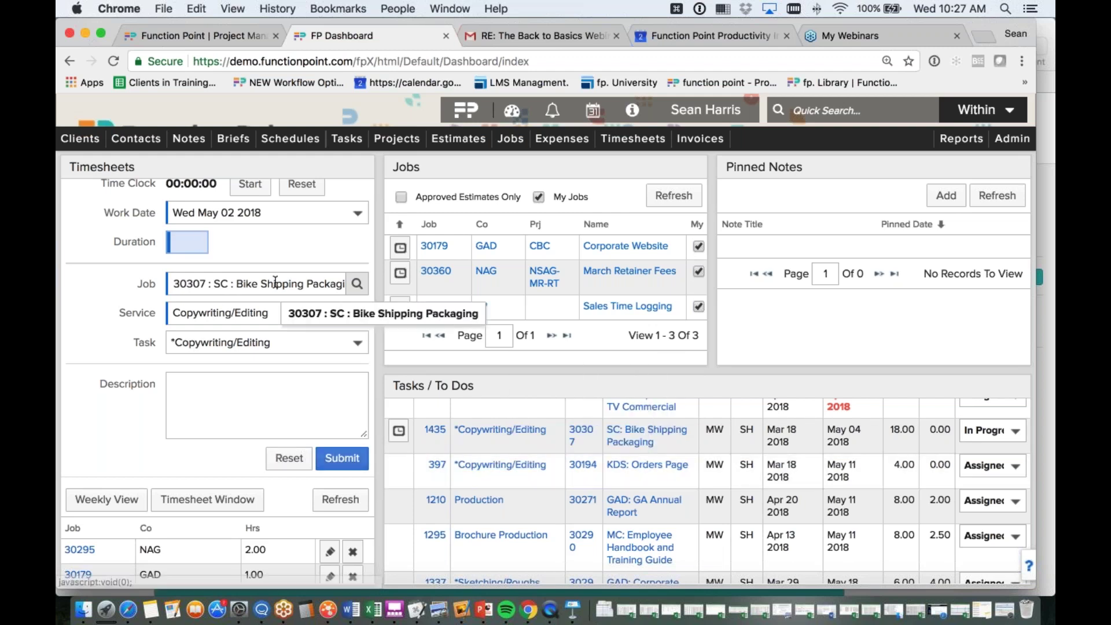
{"action": "scroll", "coordinate": [317, 424], "scroll_direction": "down", "scroll_amount": 1}
{"action": "scroll", "coordinate": [351, 416], "scroll_direction": "down", "scroll_amount": 1}
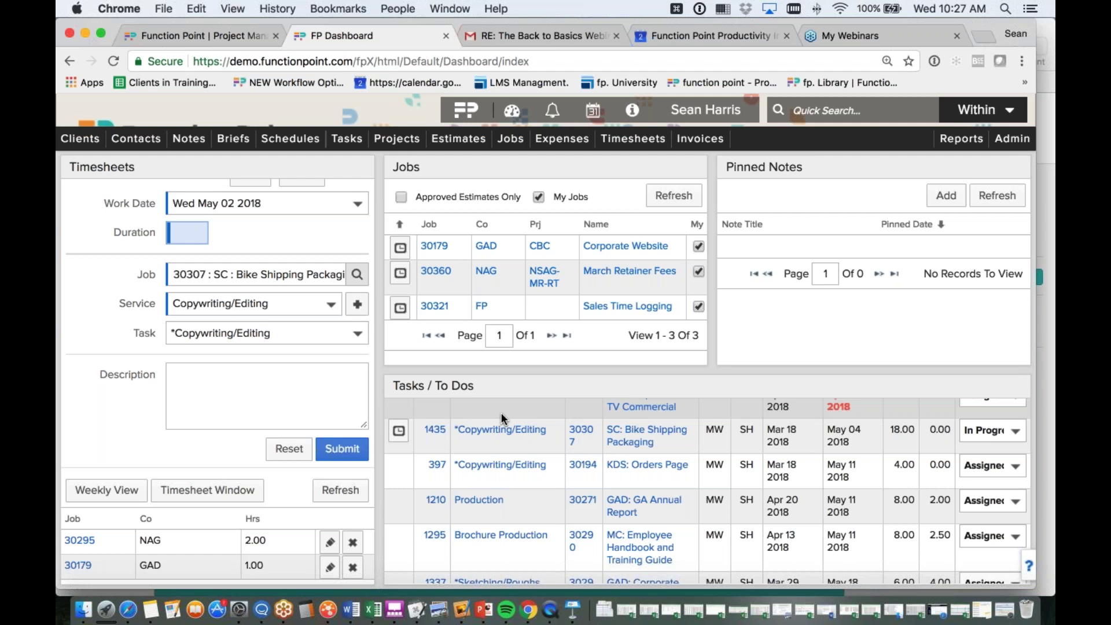
{"action": "type", "text": "1"}
{"action": "left_click", "coordinate": [298, 385]}
{"action": "type", "text": "Copy cop"}
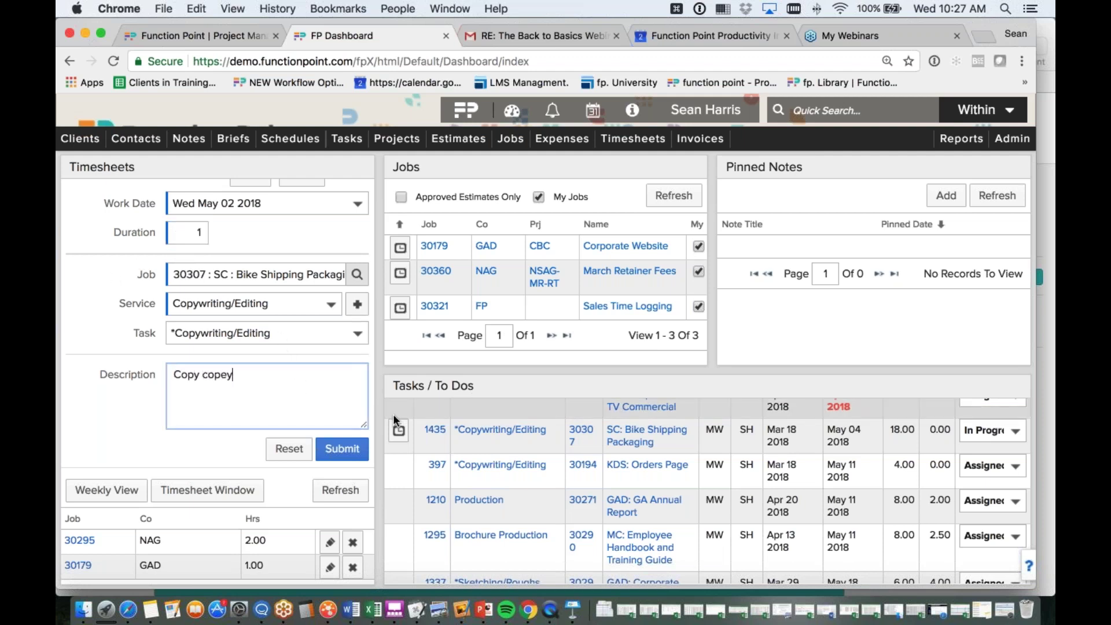
{"action": "type", "text": "y"}
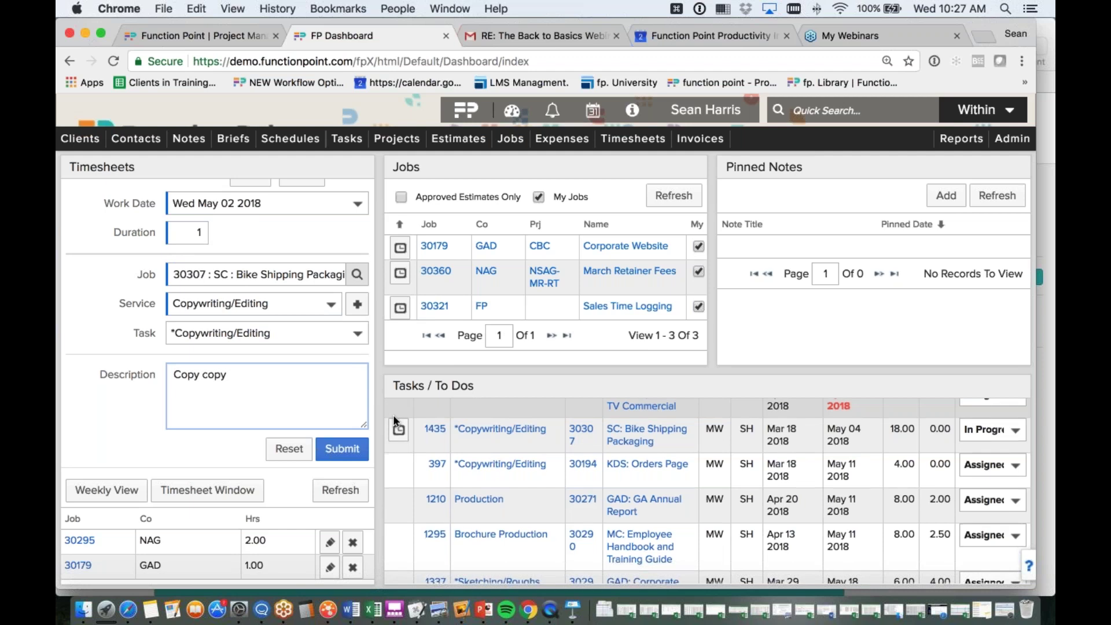
{"action": "left_click", "coordinate": [342, 448]}
{"action": "scroll", "coordinate": [260, 396], "scroll_direction": "down", "scroll_amount": 2}
{"action": "scroll", "coordinate": [259, 396], "scroll_direction": "down", "scroll_amount": 1}
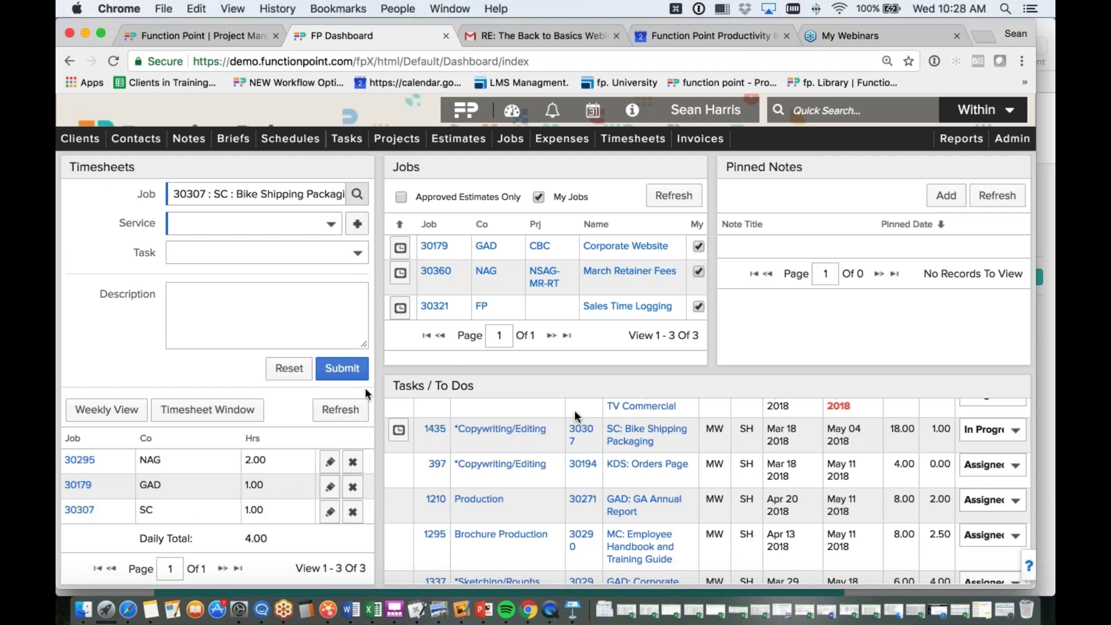
Open the weekly view of the timesheets from the dashboard
{"action": "mouse_move", "coordinate": [481, 408]}
{"action": "mouse_move", "coordinate": [619, 416]}
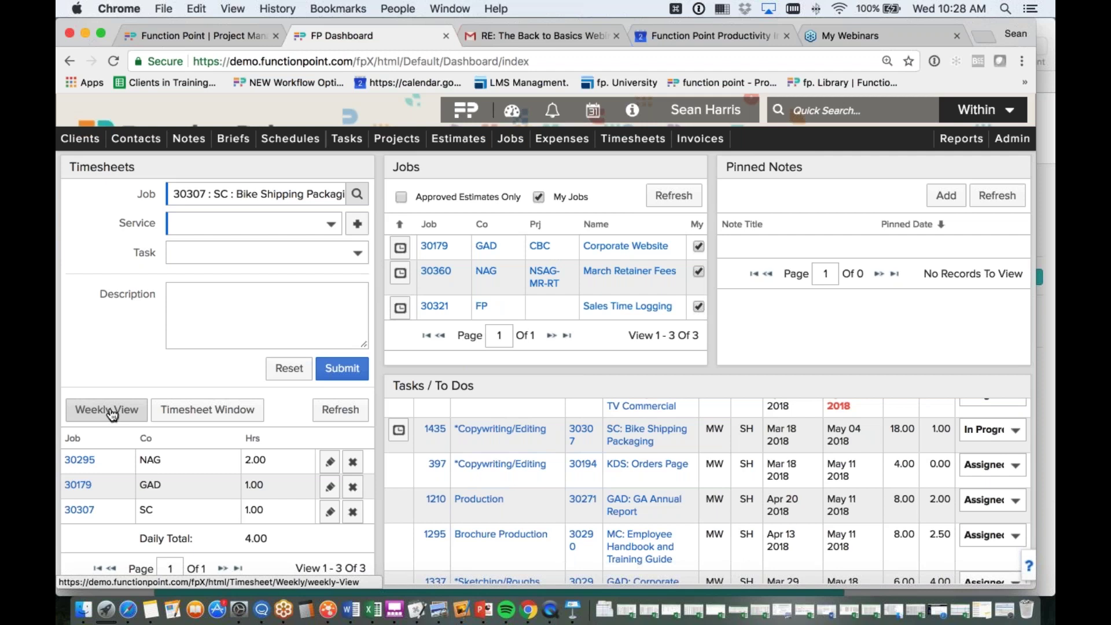
{"action": "scroll", "coordinate": [102, 260], "scroll_direction": "up", "scroll_amount": 3}
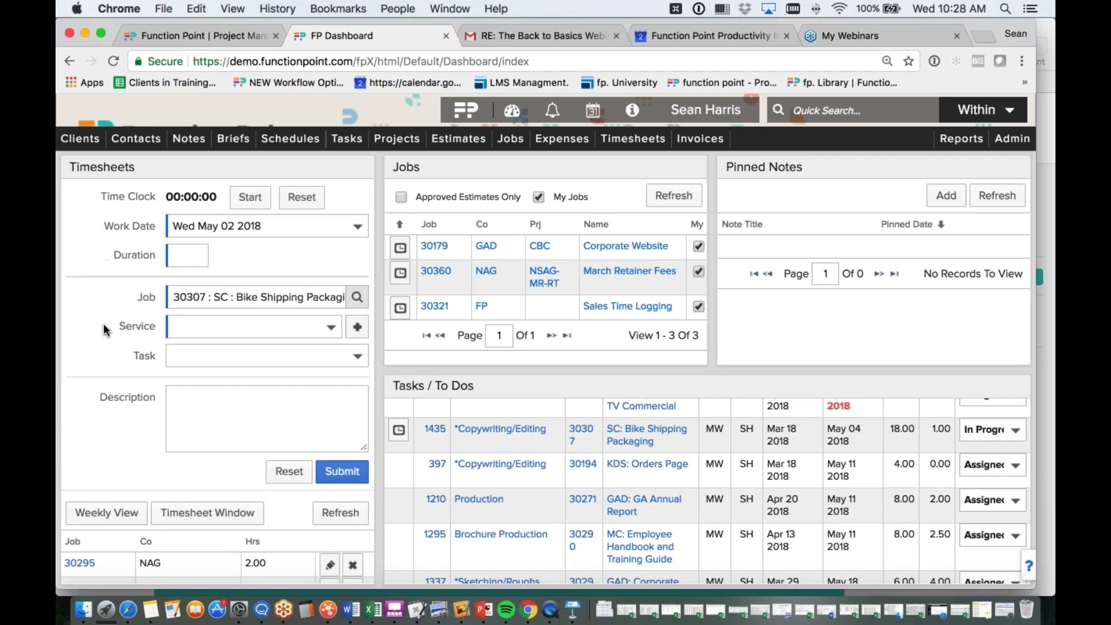
{"action": "scroll", "coordinate": [105, 327], "scroll_direction": "down", "scroll_amount": 2}
{"action": "left_click", "coordinate": [124, 411]}
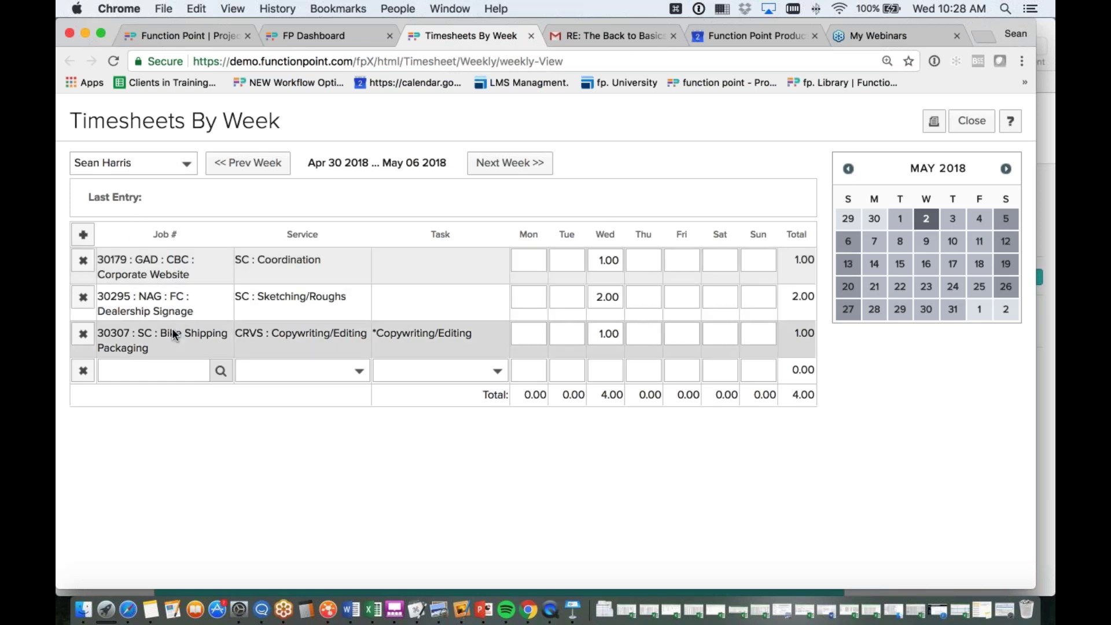
Find the job with "northshare" in the empty weekly row, choosing 30359 : NAG : Brochure with service Research
{"action": "left_click", "coordinate": [179, 371]}
{"action": "mouse_move", "coordinate": [210, 374]}
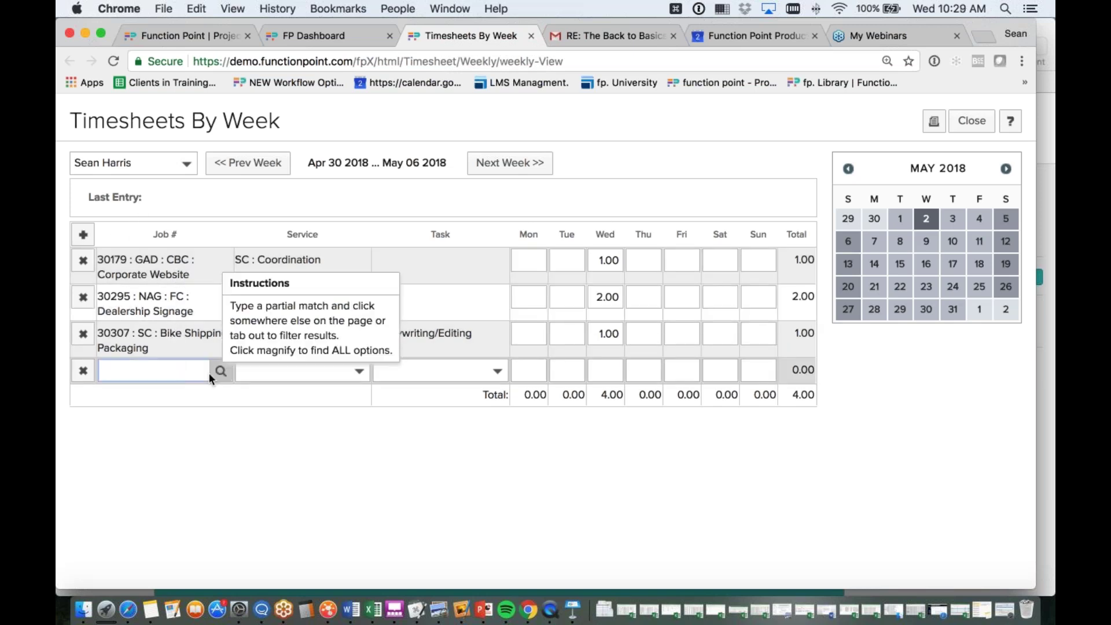
{"action": "type", "text": "northsha"}
{"action": "type", "text": "re"}
{"action": "left_click", "coordinate": [193, 506]}
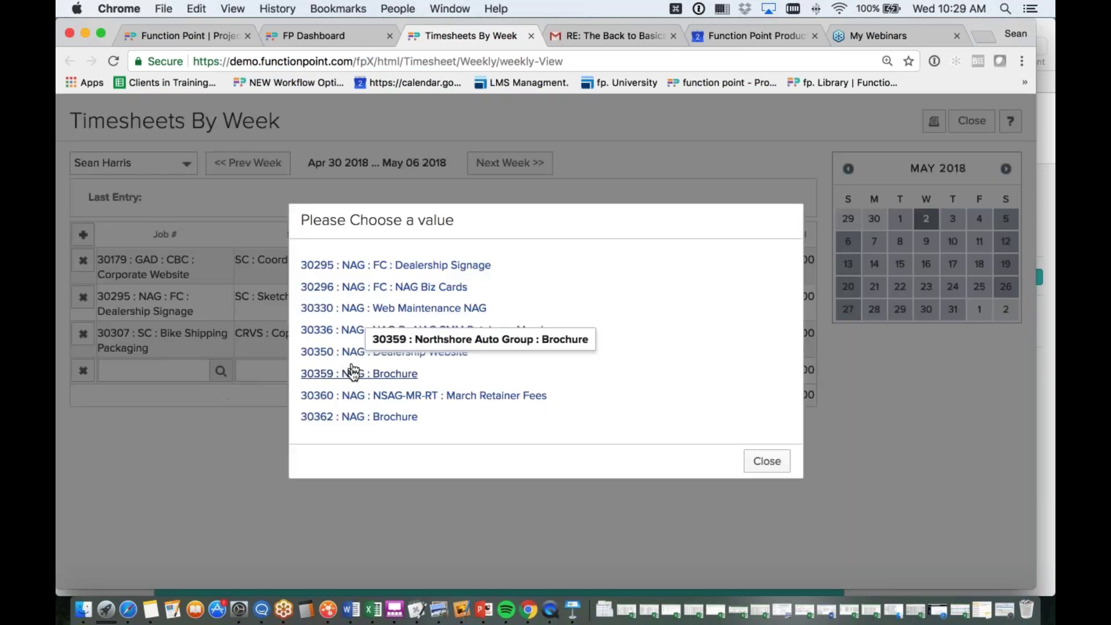
{"action": "left_click", "coordinate": [356, 375]}
{"action": "left_click", "coordinate": [339, 374]}
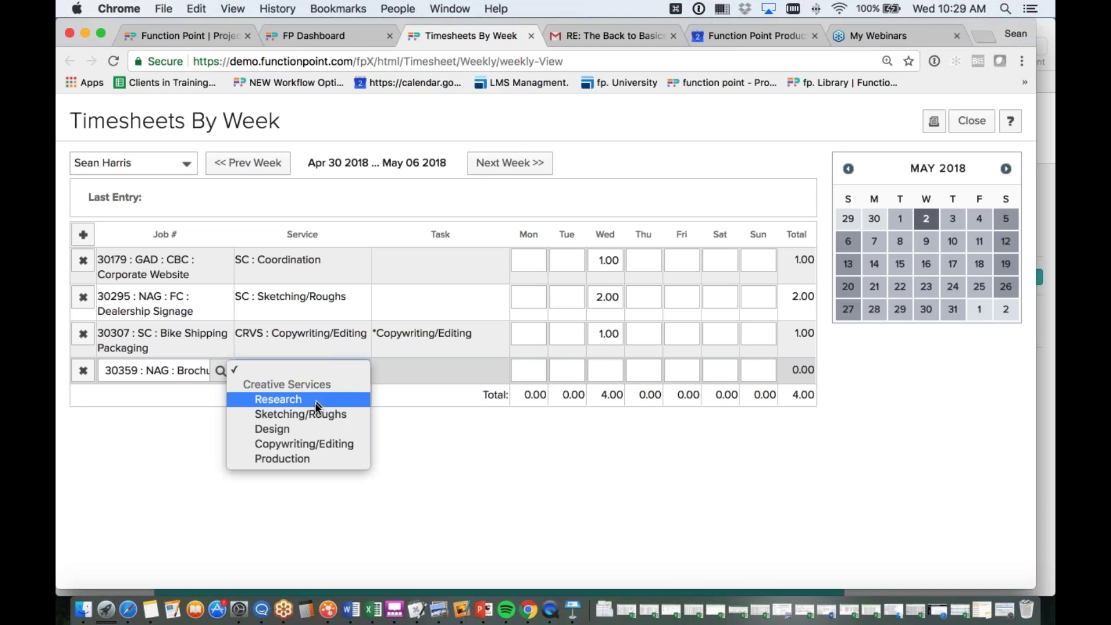
{"action": "left_click", "coordinate": [315, 402]}
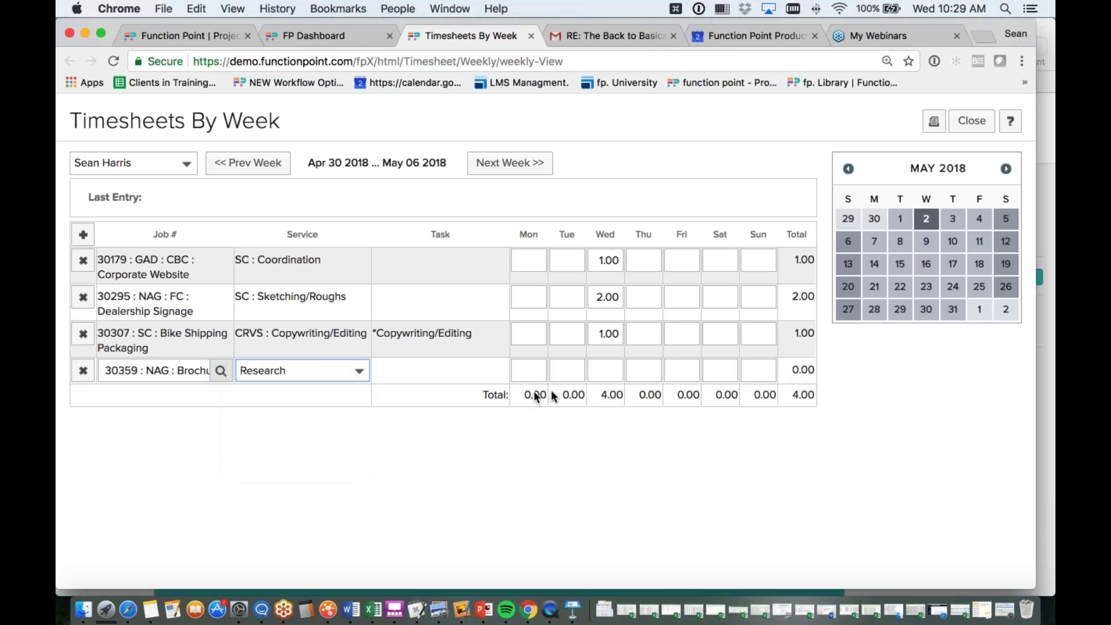
Log 2 hours on Wednesday for the Brochure research row and save the entry
{"action": "left_click", "coordinate": [616, 370]}
{"action": "type", "text": "2"}
{"action": "left_click", "coordinate": [627, 458]}
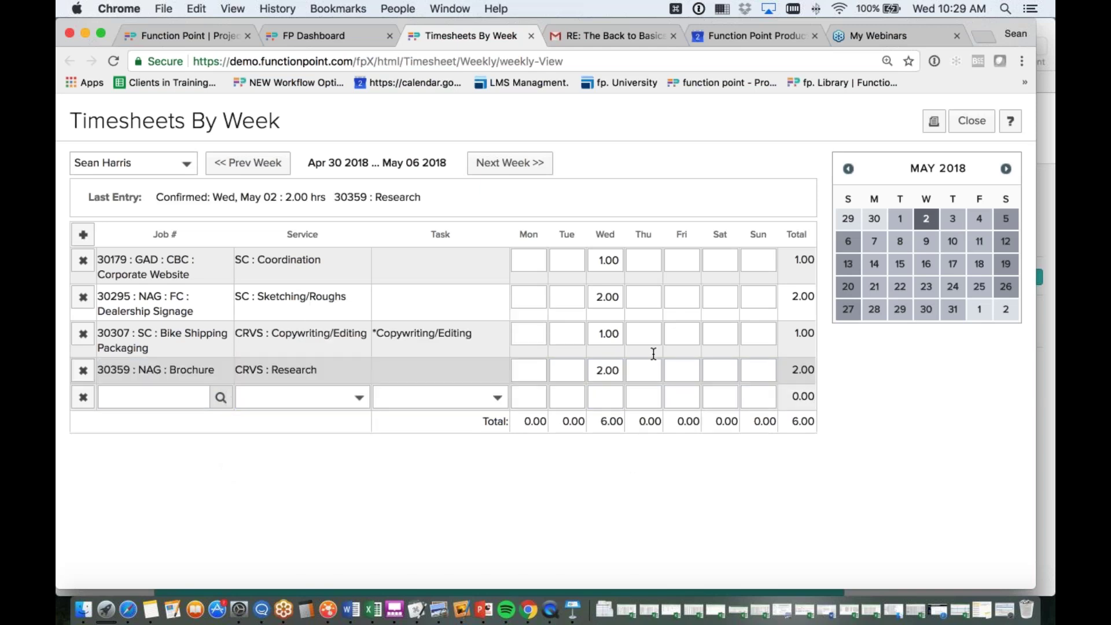
{"action": "left_click", "coordinate": [641, 373]}
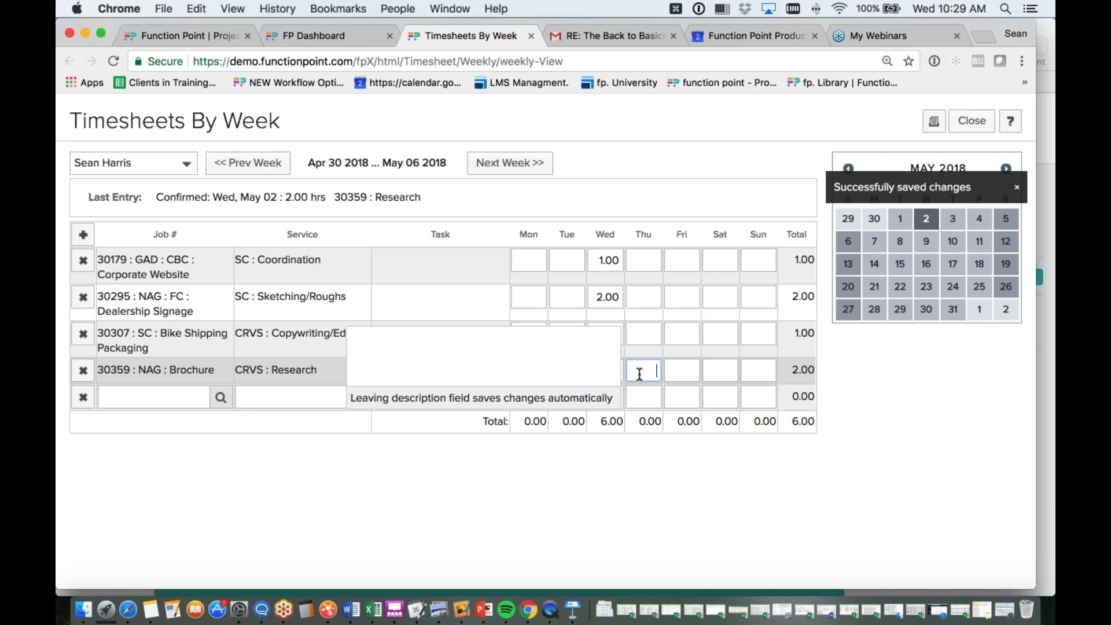
{"action": "type", "text": "4"}
{"action": "left_click_drag", "start_coordinate": [645, 374], "coordinate": [667, 372]}
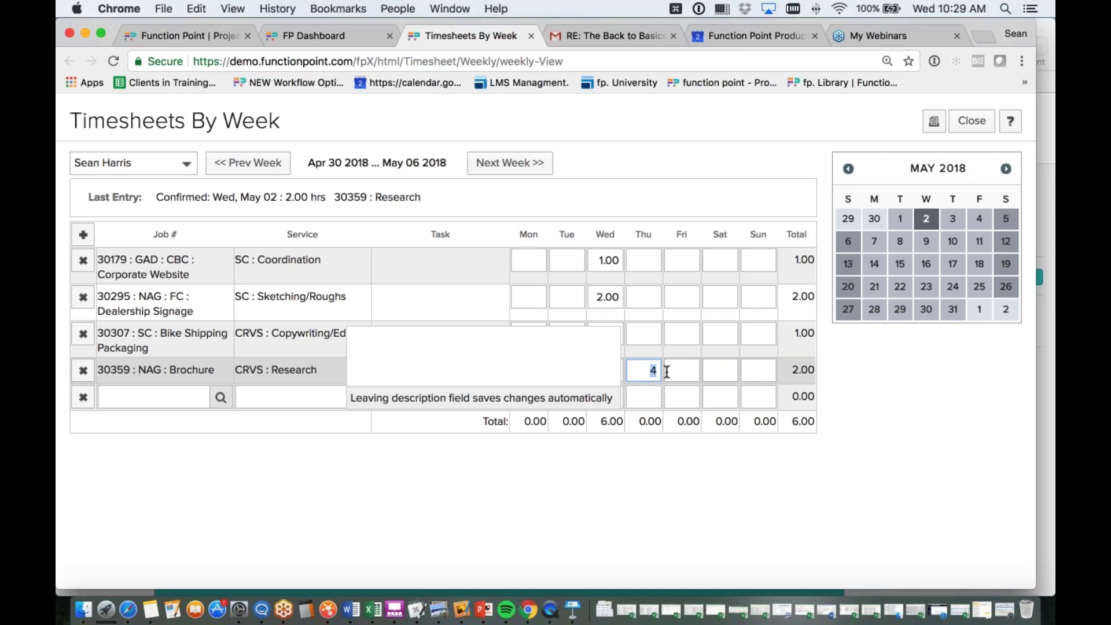
{"action": "key", "text": "BackSpace"}
{"action": "left_click", "coordinate": [663, 457]}
Log 2 hours on Tuesday for the Brochure research row and save the entry
{"action": "left_click", "coordinate": [578, 370]}
{"action": "type", "text": "2"}
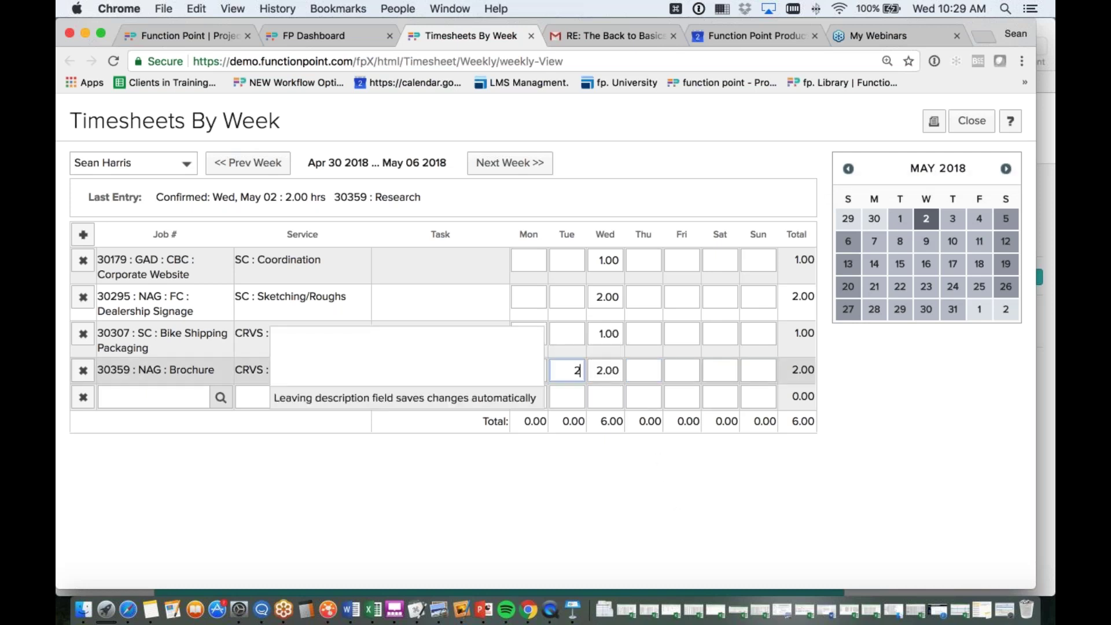
{"action": "left_click", "coordinate": [585, 491]}
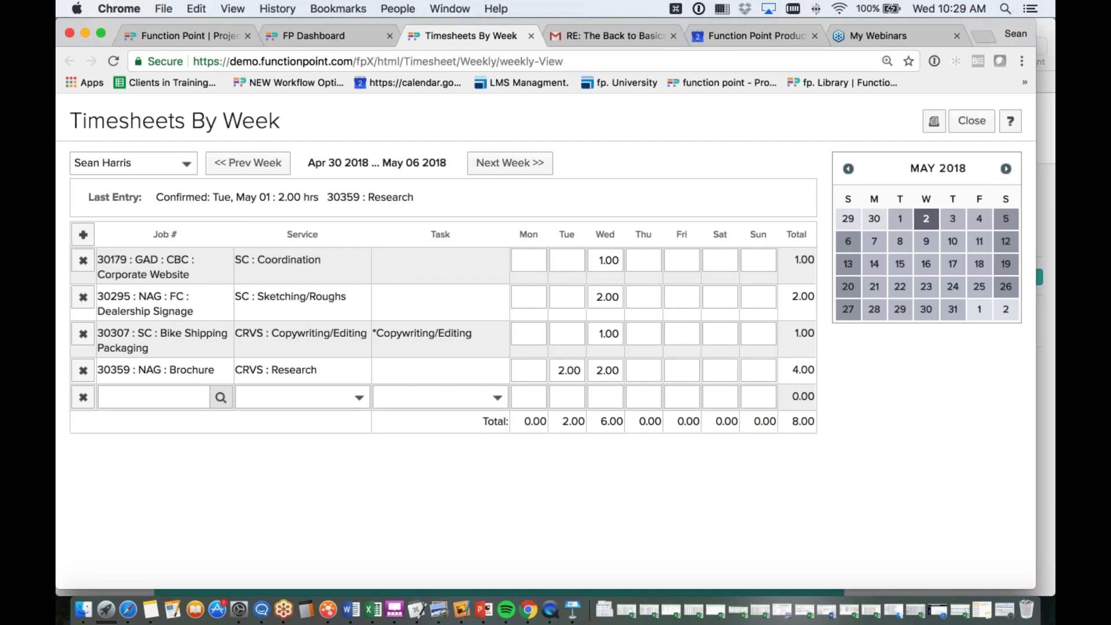
Return to the dashboard and examine the assigned tasks' due dates, estimated hours and actual hours
{"action": "left_click", "coordinate": [349, 36]}
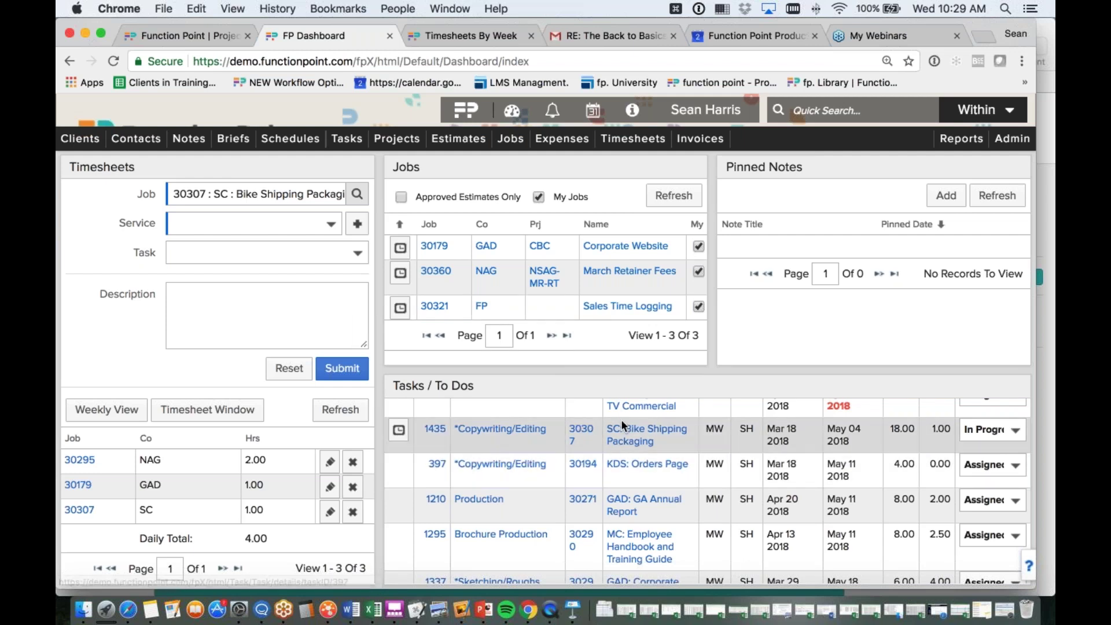
{"action": "mouse_move", "coordinate": [524, 458]}
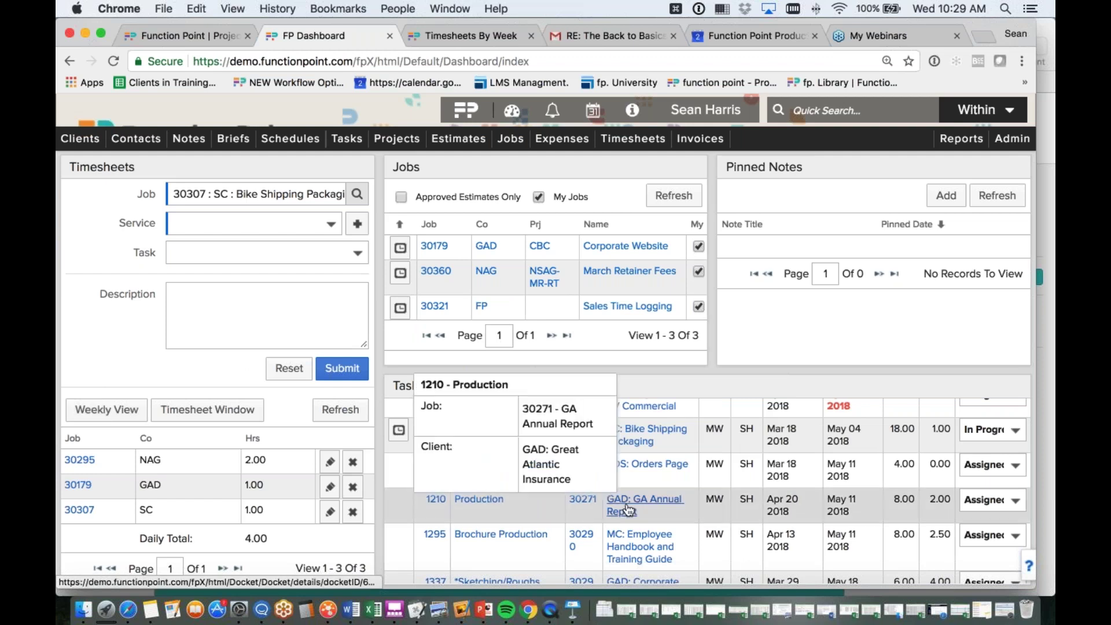
{"action": "scroll", "coordinate": [612, 478], "scroll_direction": "up", "scroll_amount": 5}
{"action": "mouse_move", "coordinate": [615, 476]}
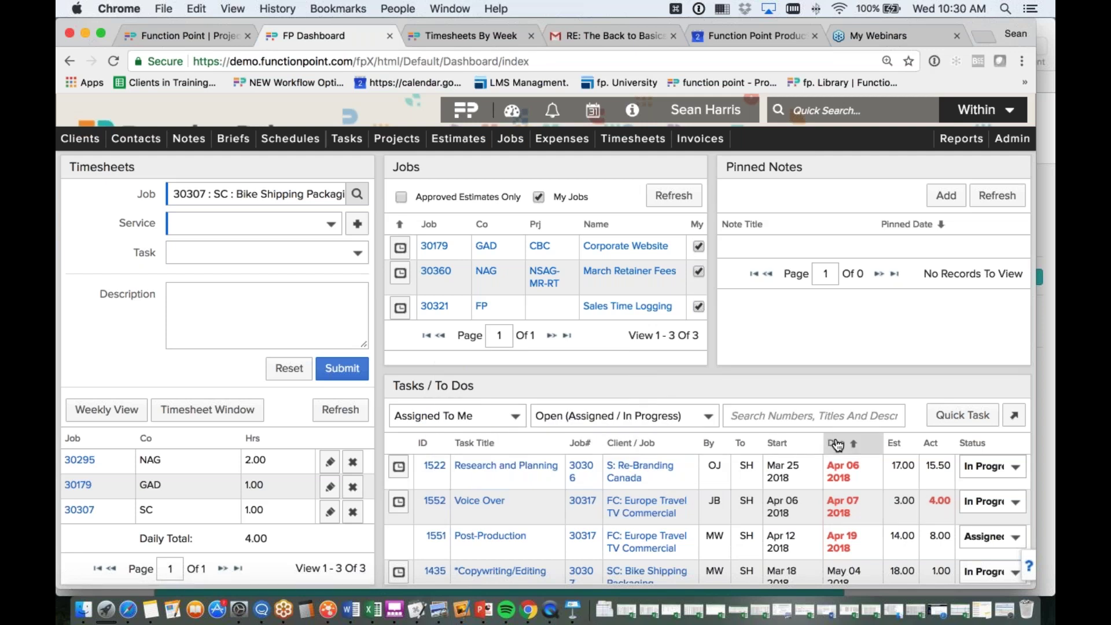
{"action": "mouse_move", "coordinate": [838, 457]}
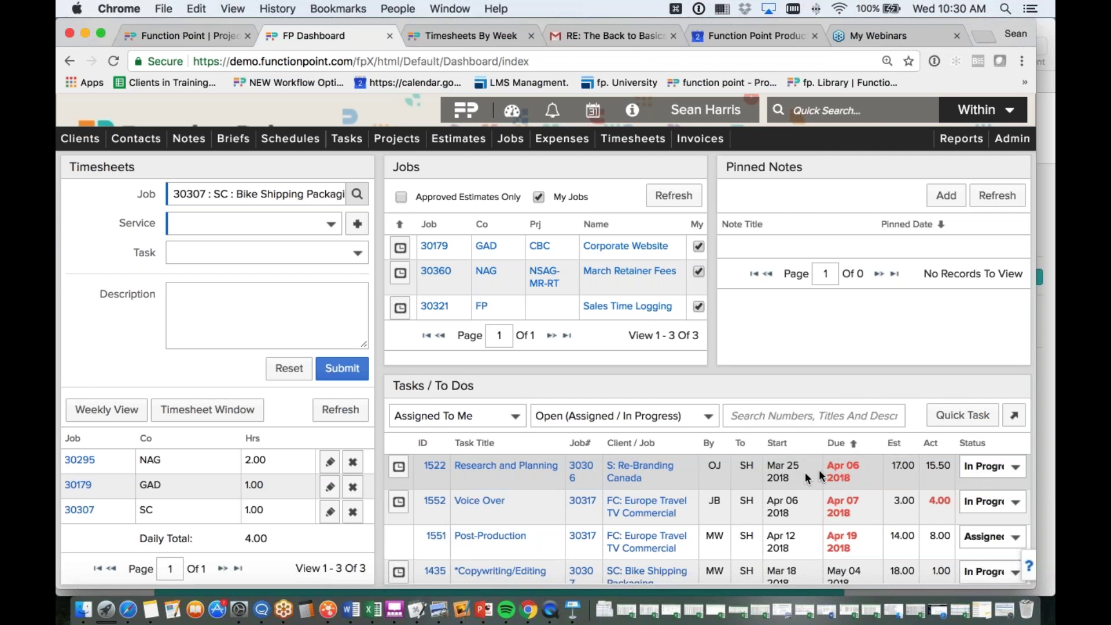
{"action": "mouse_move", "coordinate": [902, 471]}
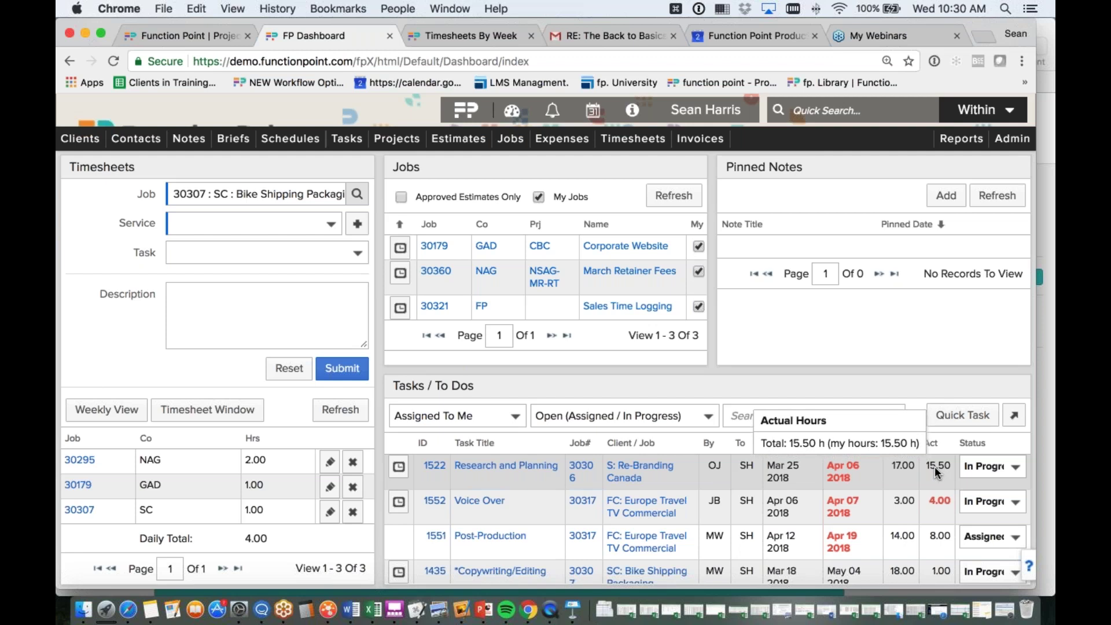
Mark the Research and Planning task as Completed and submit the completion without a comment or passing it on
{"action": "left_click", "coordinate": [994, 470]}
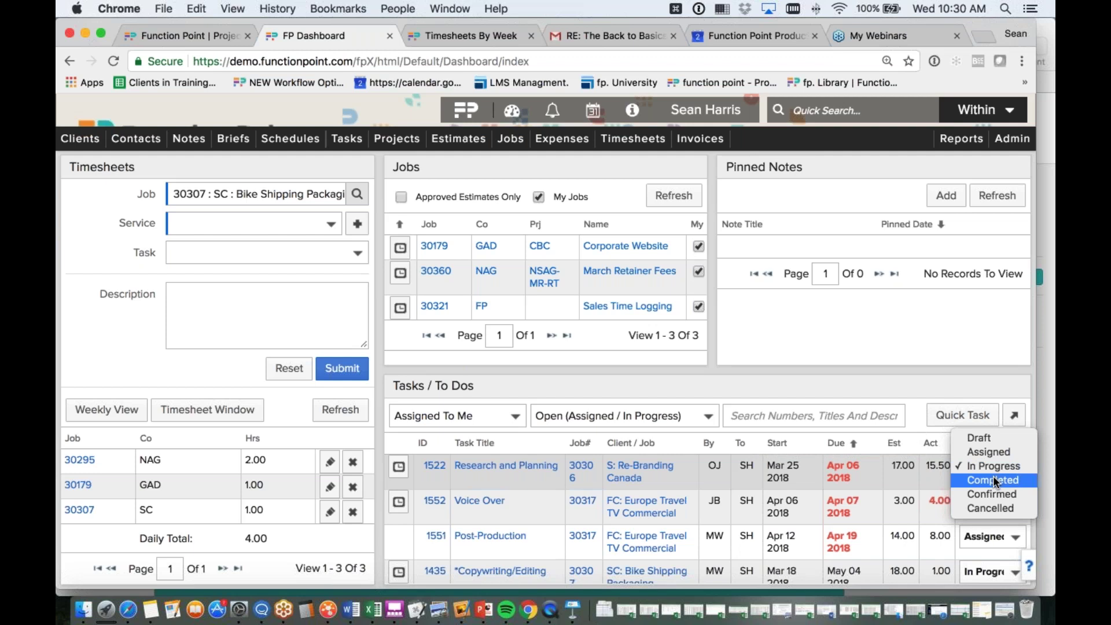
{"action": "left_click", "coordinate": [993, 480]}
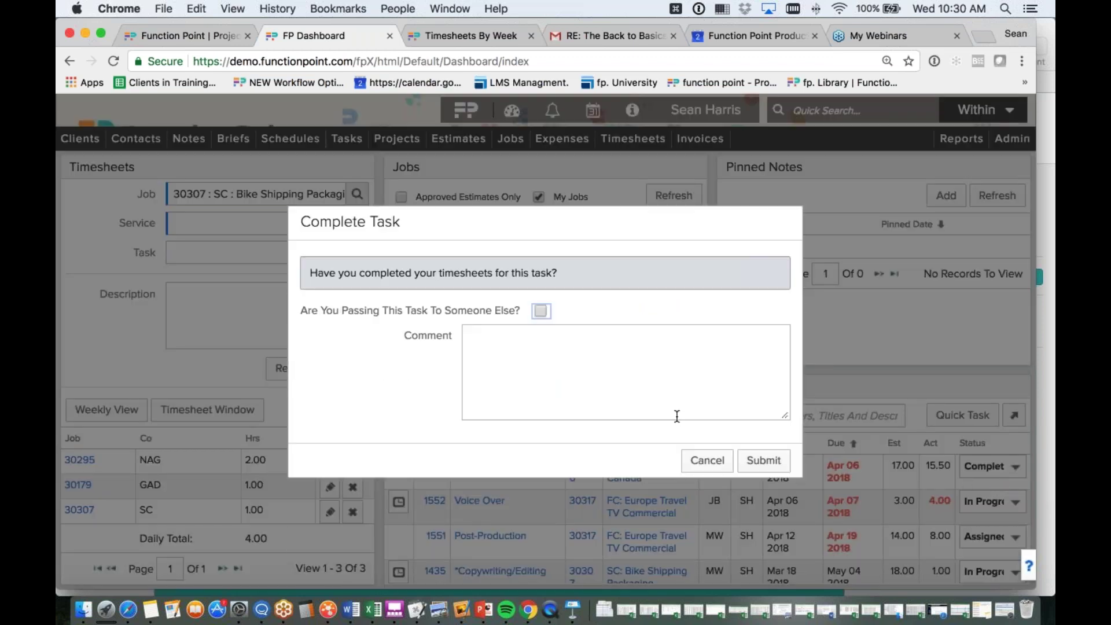
{"action": "left_click", "coordinate": [765, 458]}
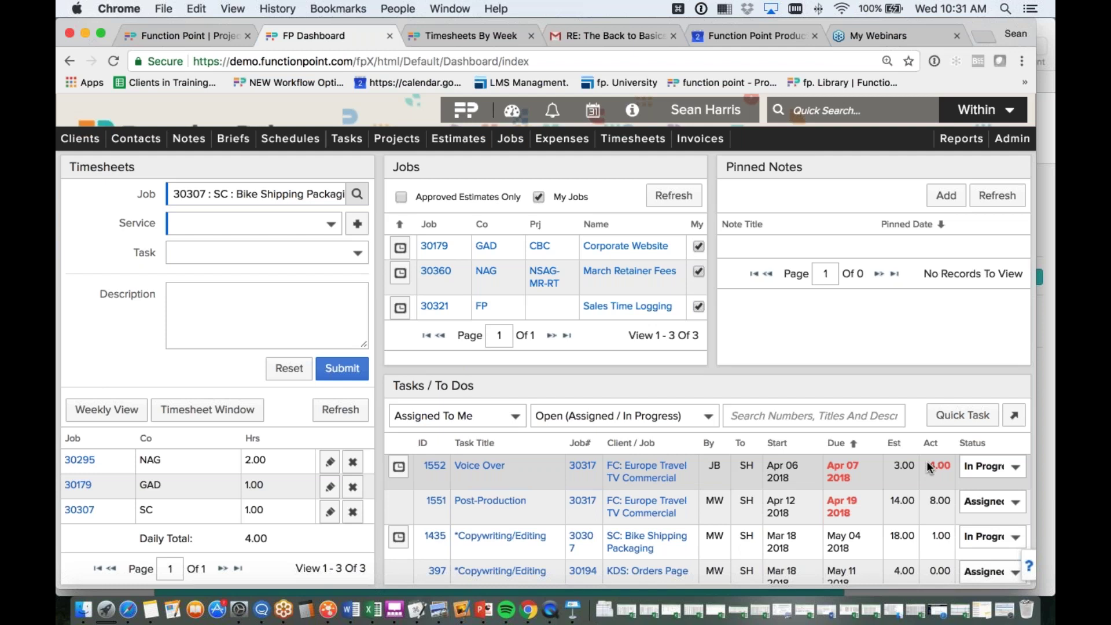
{"action": "mouse_move", "coordinate": [700, 516]}
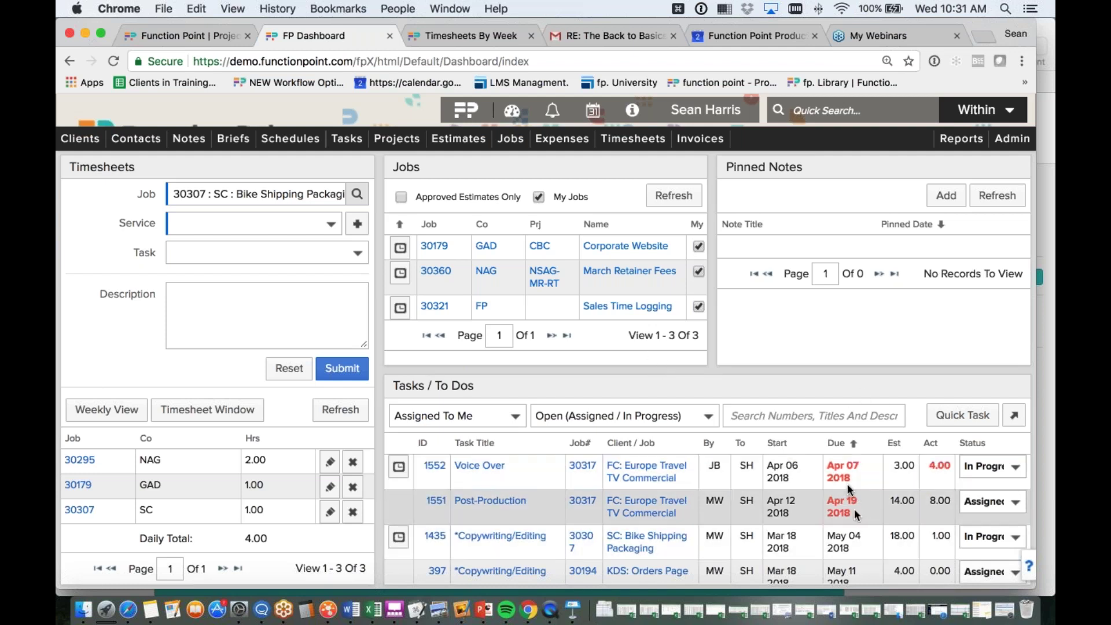
{"action": "mouse_move", "coordinate": [845, 501]}
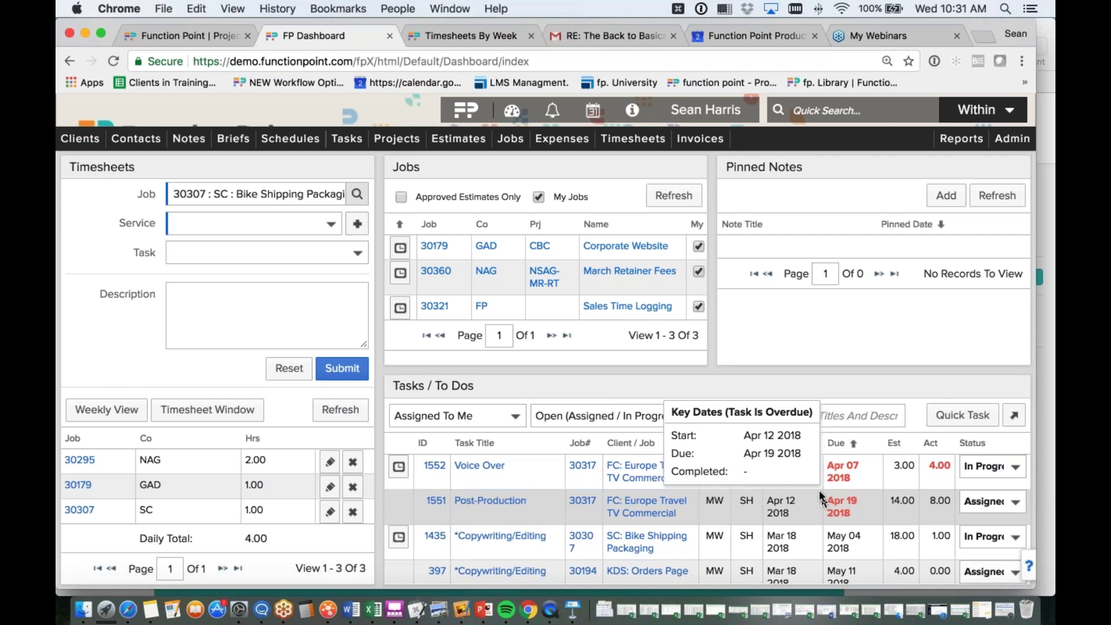
Switch the Voice Over task's status to Assigned and back to In Progress, and load the task into the timesheet entry
{"action": "left_click", "coordinate": [986, 469]}
{"action": "left_click", "coordinate": [987, 450]}
{"action": "left_click", "coordinate": [1000, 466]}
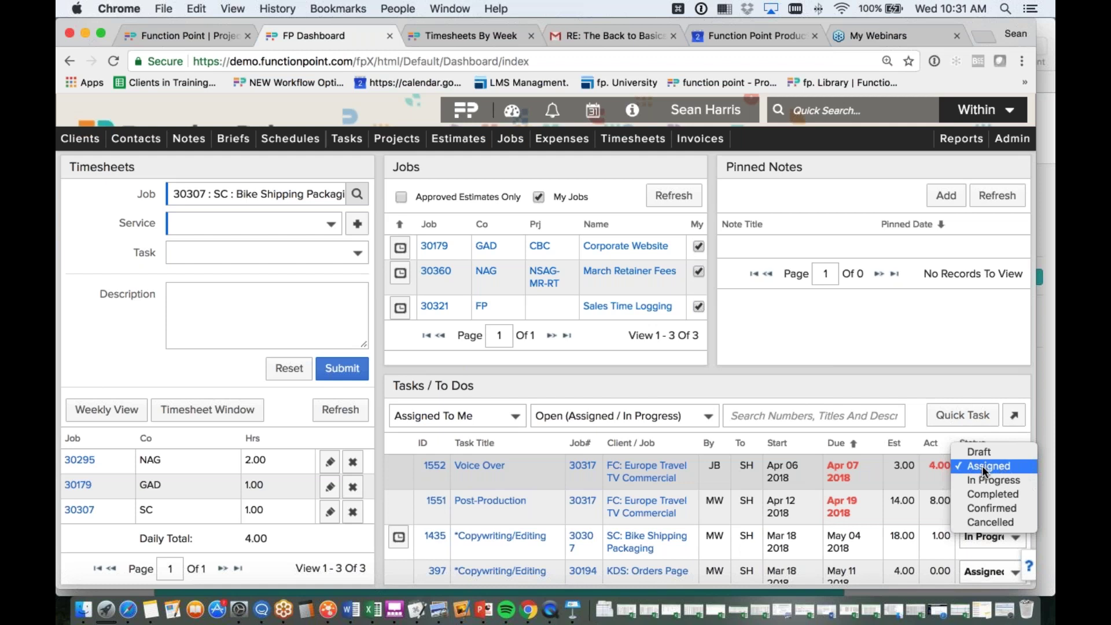
{"action": "left_click", "coordinate": [981, 478]}
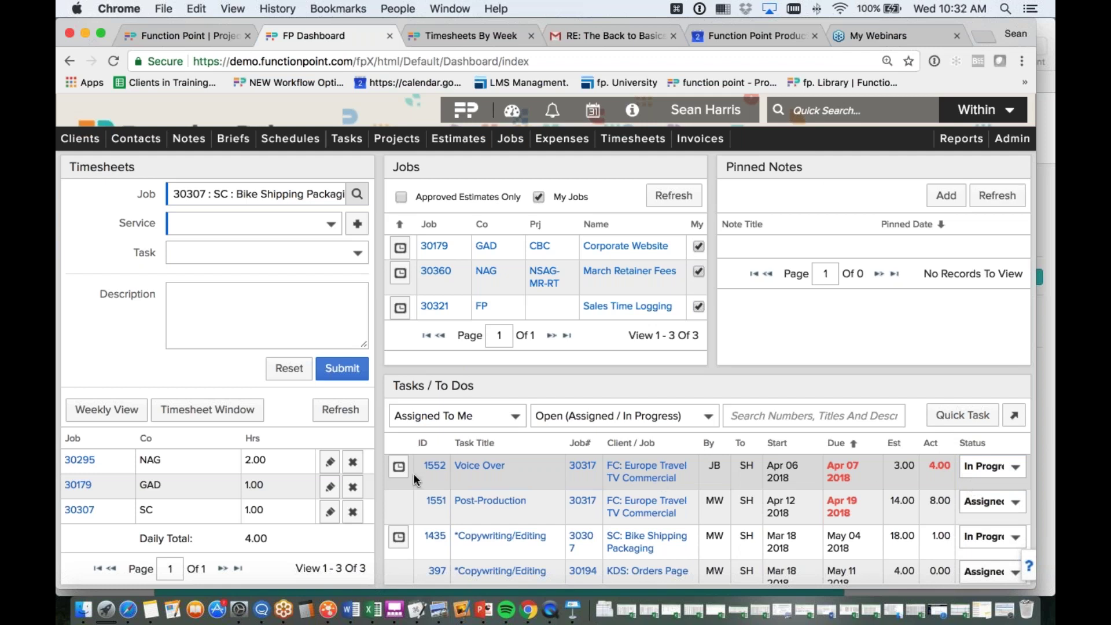
{"action": "left_click", "coordinate": [397, 469]}
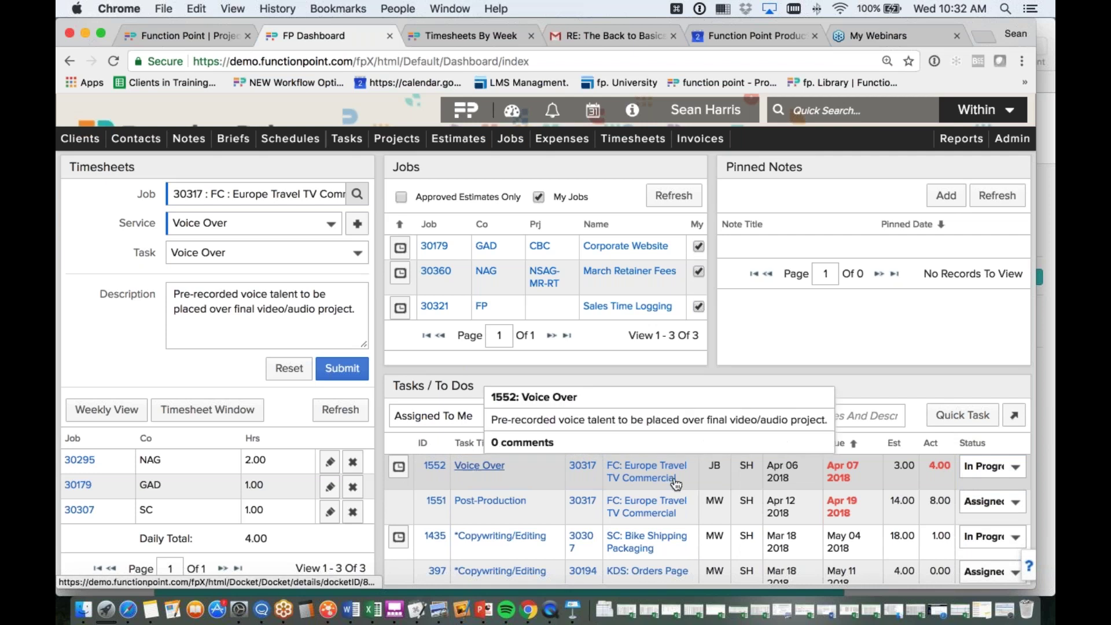
Mark the Voice Over task as Completed and submit the completion
{"action": "left_click", "coordinate": [1007, 473]}
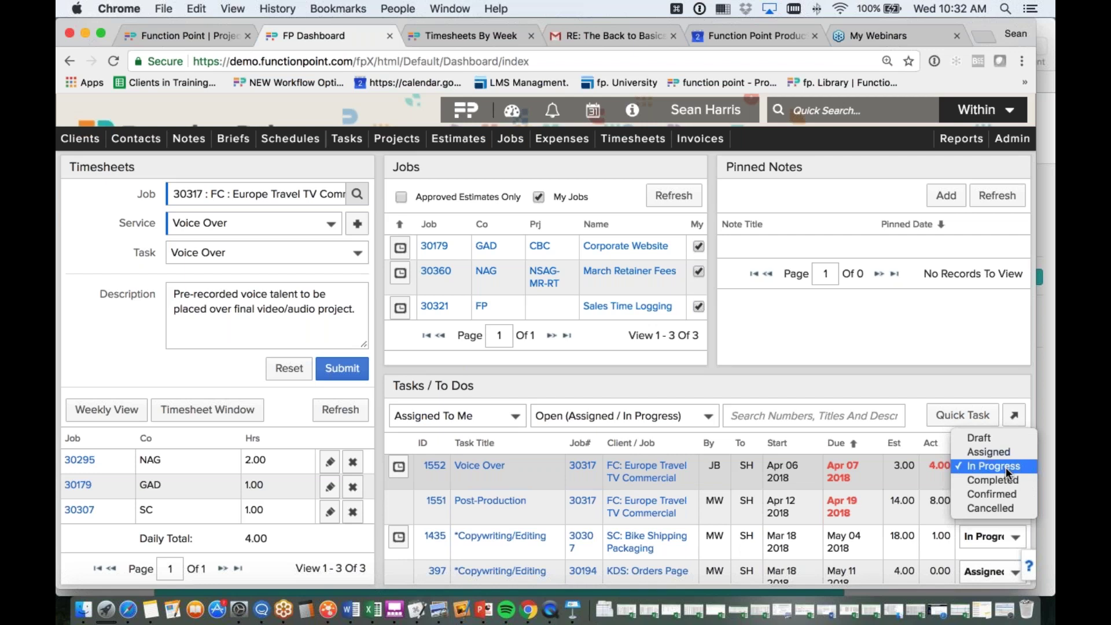
{"action": "left_click", "coordinate": [1001, 481]}
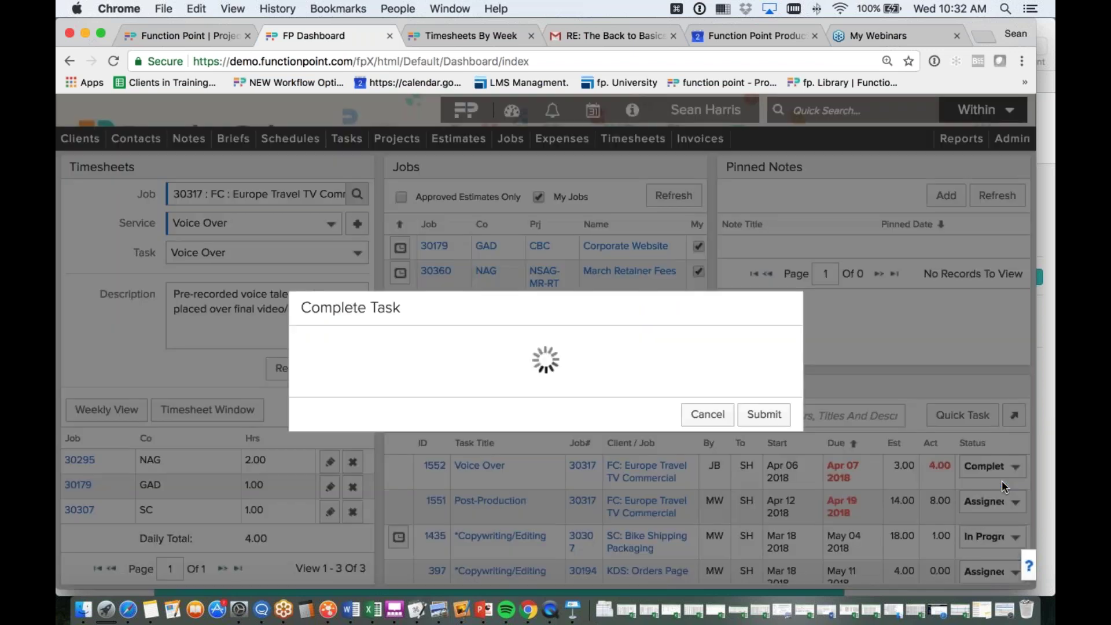
{"action": "left_click", "coordinate": [763, 460]}
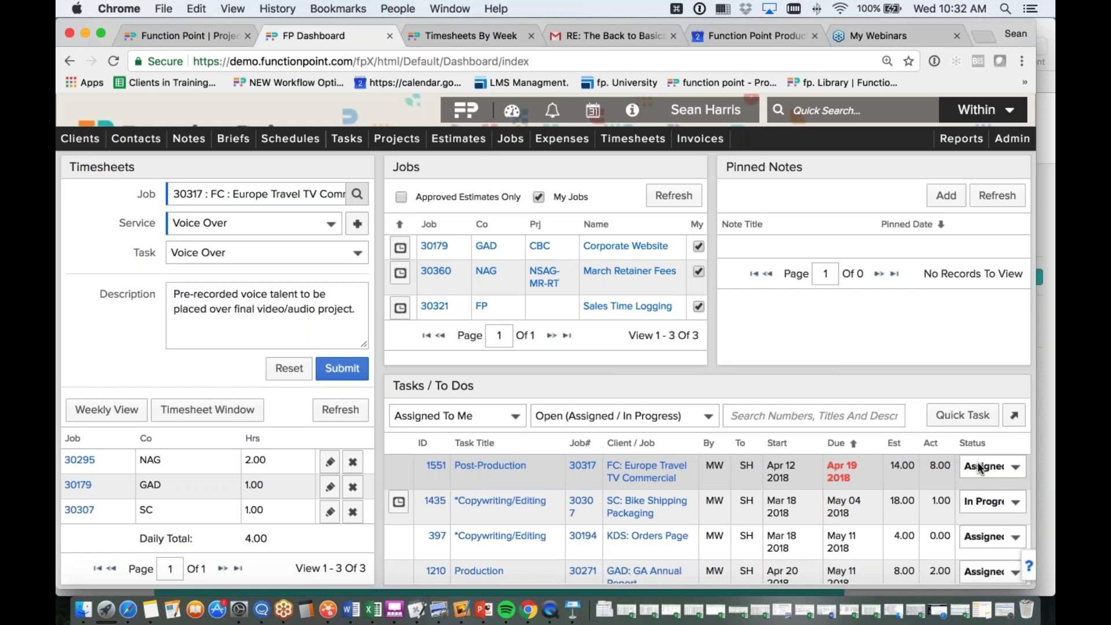
{"action": "scroll", "coordinate": [881, 471], "scroll_direction": "down", "scroll_amount": 1}
{"action": "mouse_move", "coordinate": [575, 465]}
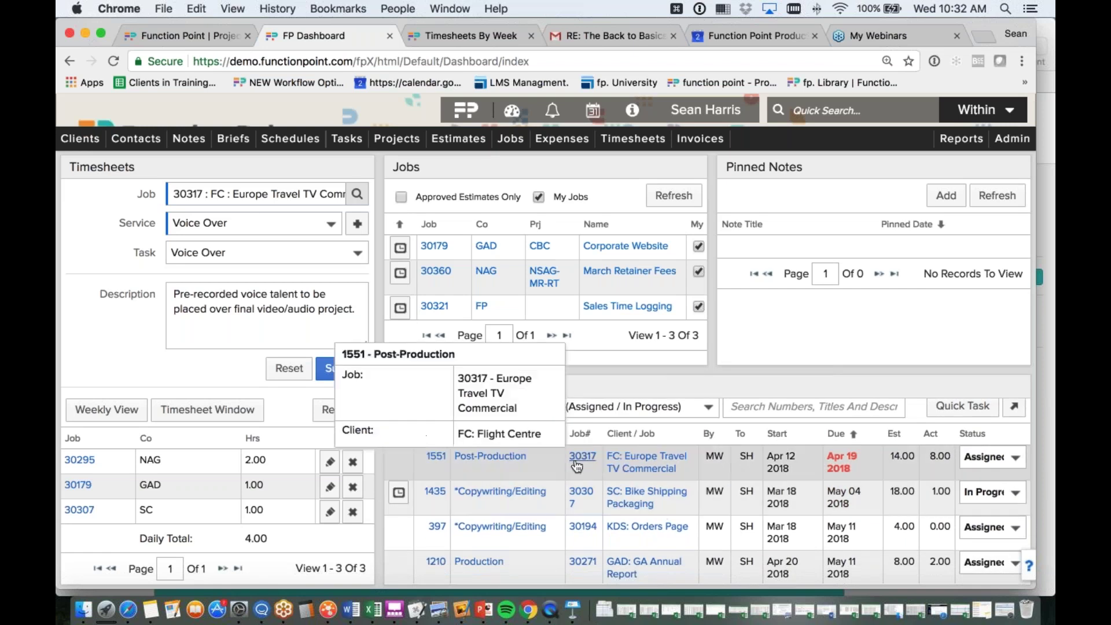
{"action": "scroll", "coordinate": [576, 464], "scroll_direction": "down", "scroll_amount": 4}
{"action": "scroll", "coordinate": [574, 462], "scroll_direction": "up", "scroll_amount": 3}
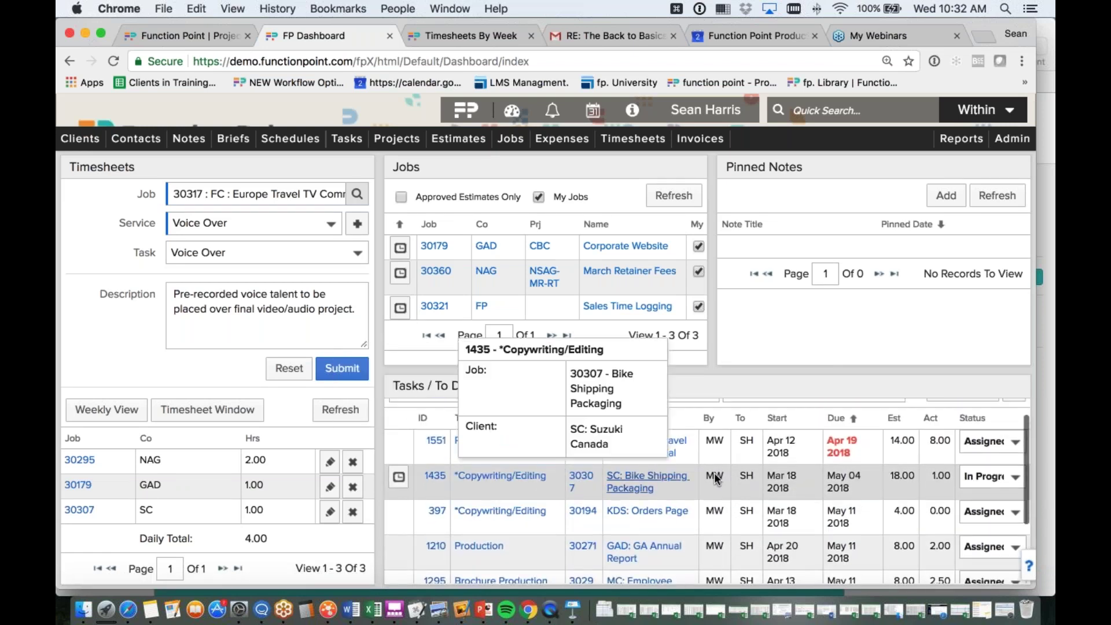
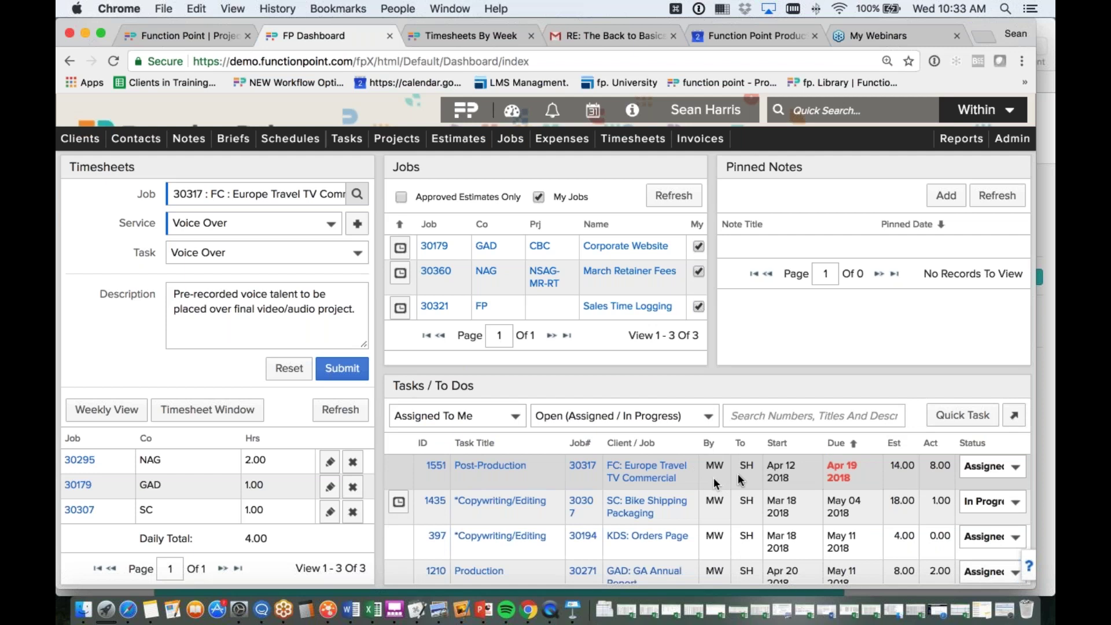
{"action": "mouse_move", "coordinate": [853, 466]}
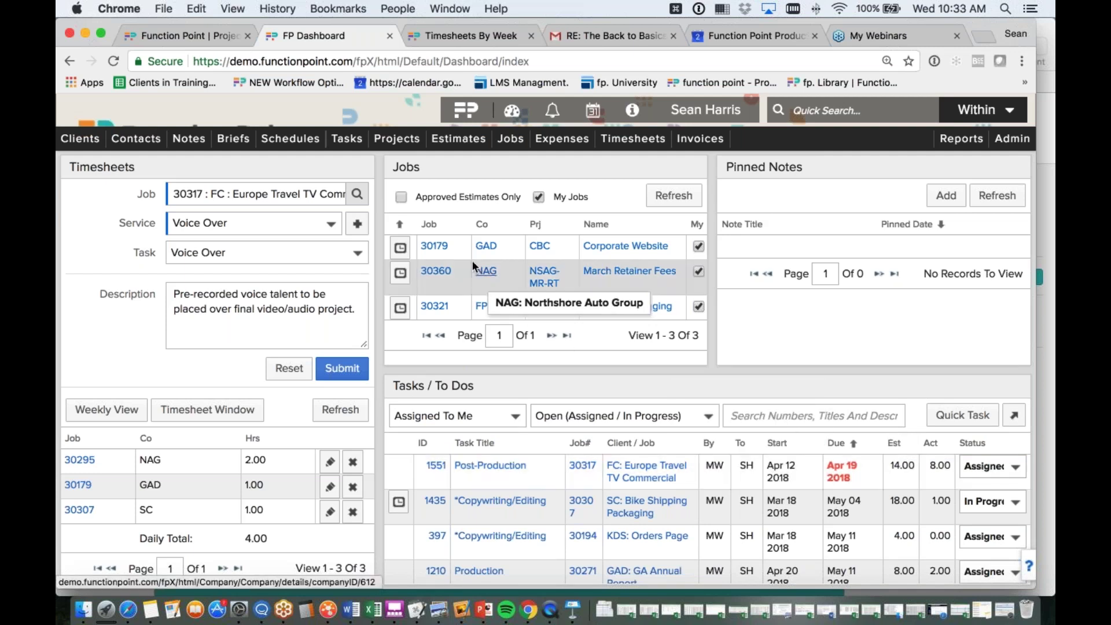
Open the Tasks / To Dos page and reapply the staff selection with the already highlighted Creative Director
{"action": "mouse_move", "coordinate": [347, 144]}
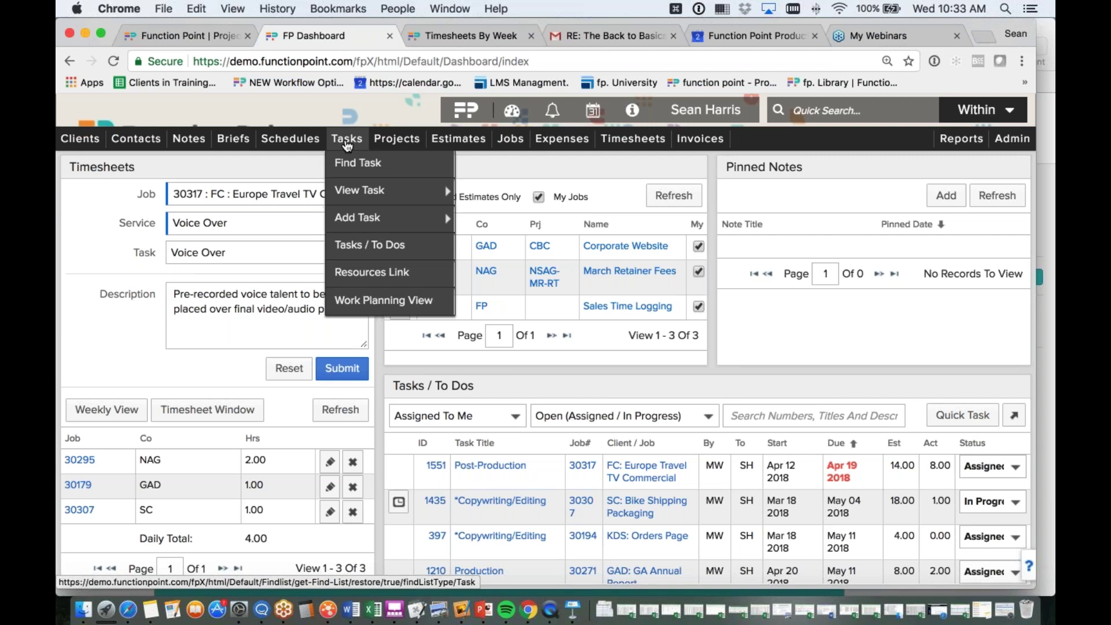
{"action": "left_click", "coordinate": [357, 250]}
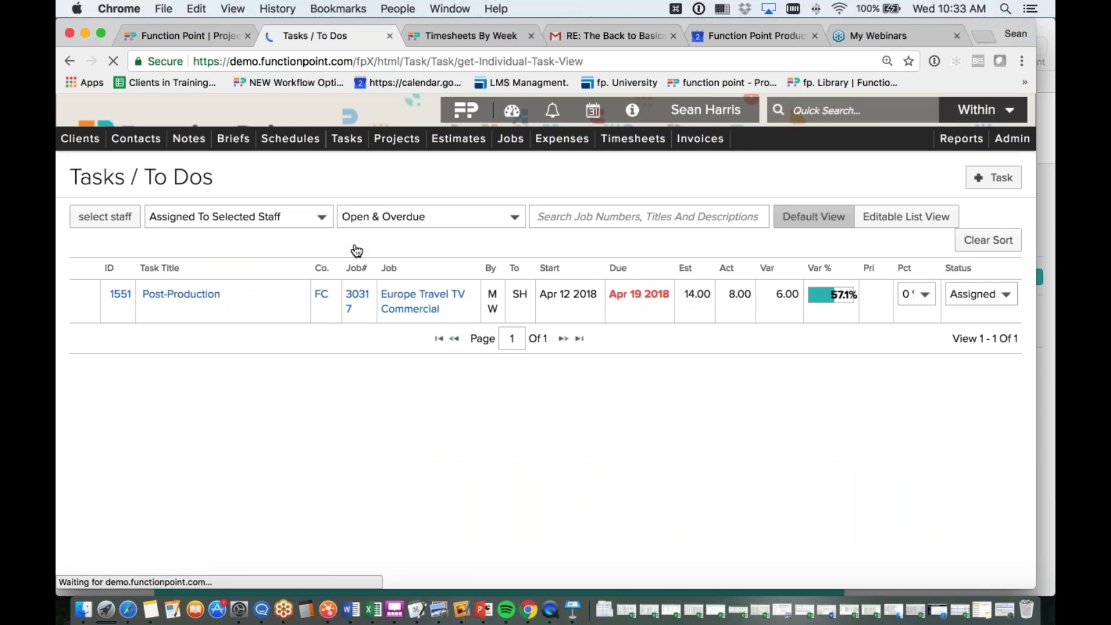
{"action": "left_click", "coordinate": [112, 218]}
{"action": "scroll", "coordinate": [121, 439], "scroll_direction": "down", "scroll_amount": 1}
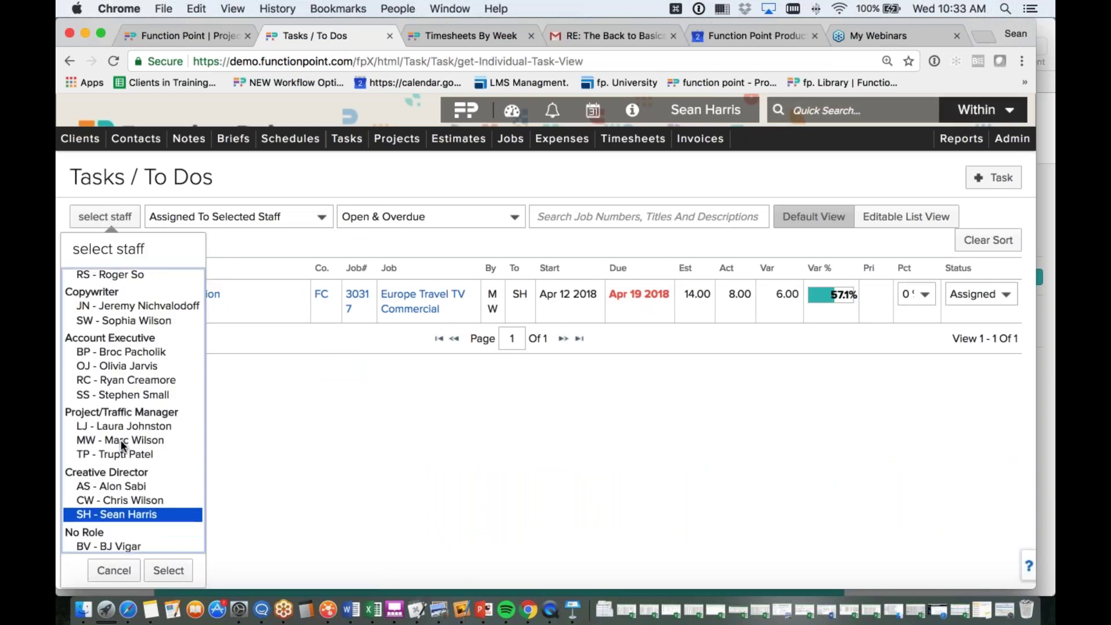
{"action": "left_click", "coordinate": [270, 508]}
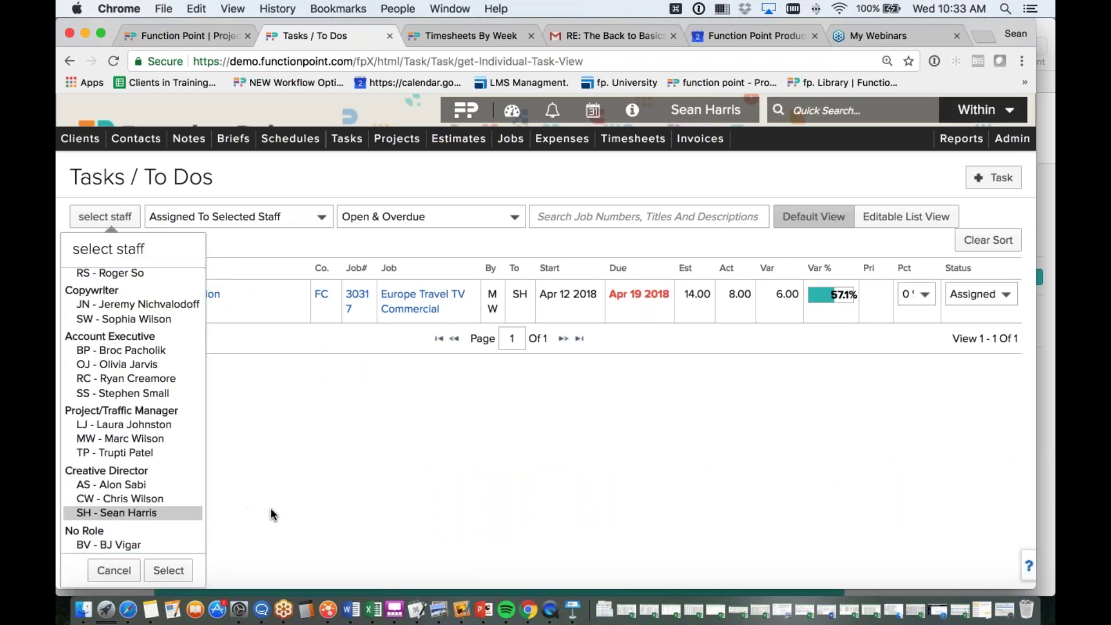
{"action": "left_click", "coordinate": [168, 570]}
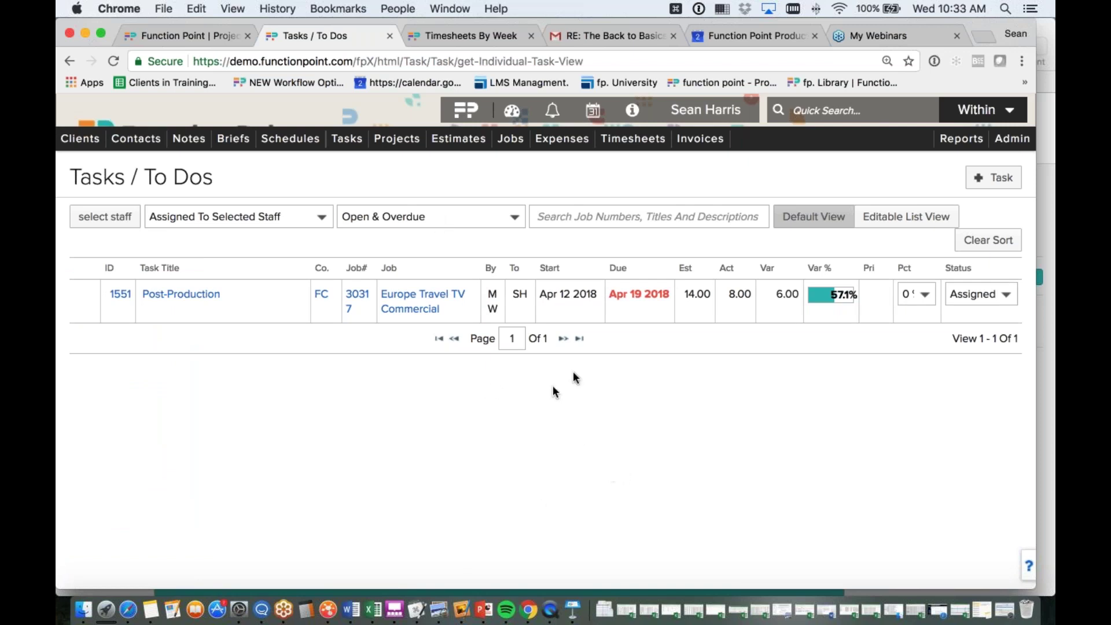
Show the task list in Editable List View and change the Post-Production task's status to Completed in its row
{"action": "left_click", "coordinate": [891, 219]}
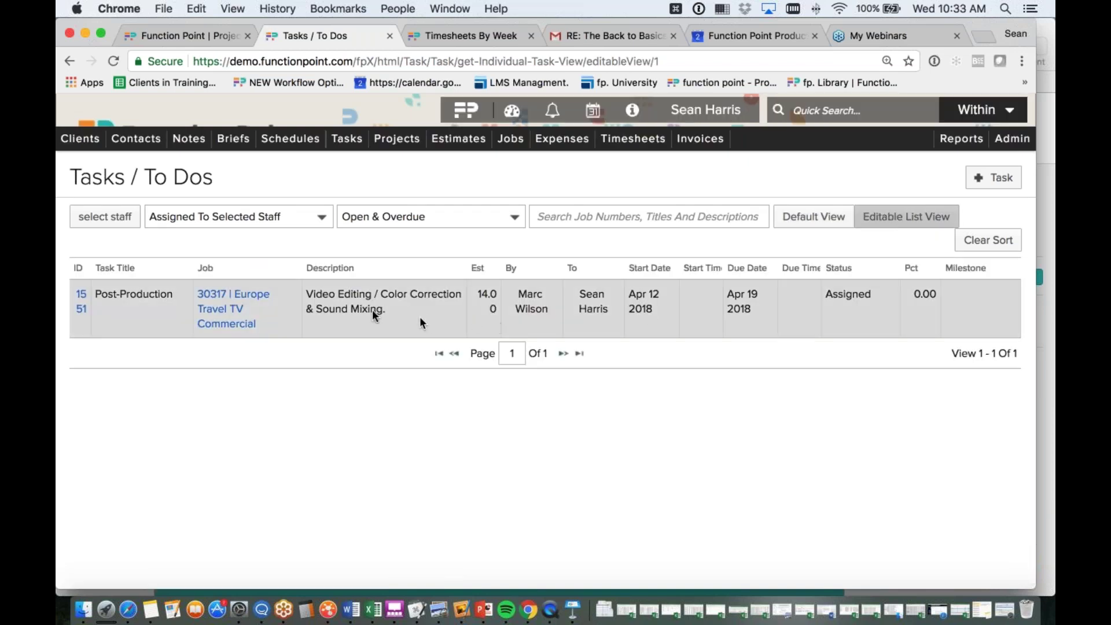
{"action": "left_click", "coordinate": [848, 291]}
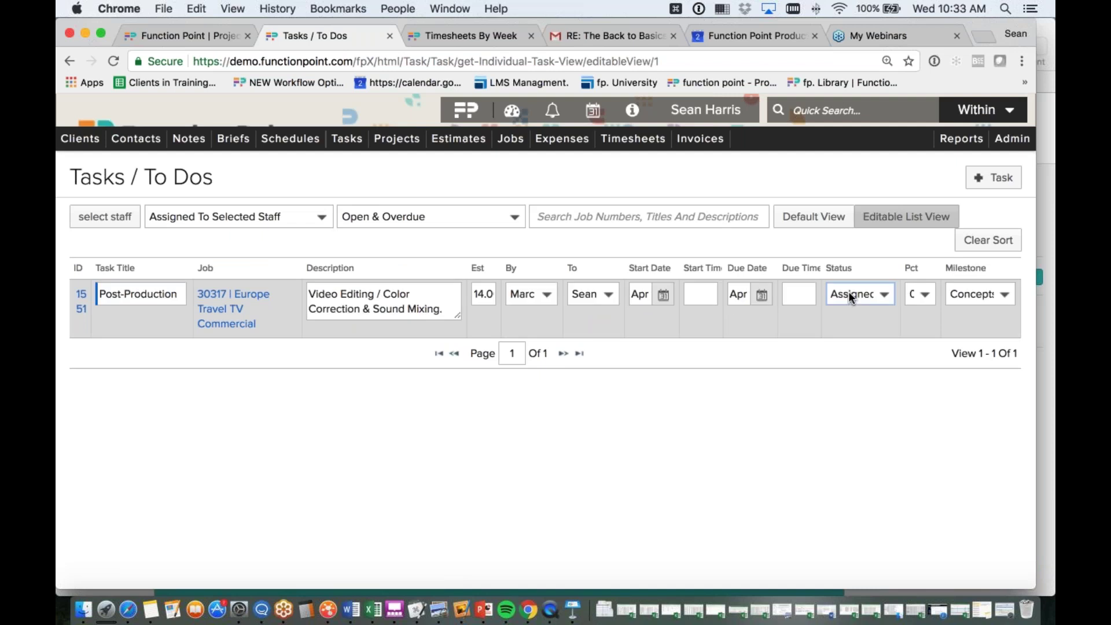
{"action": "left_click", "coordinate": [884, 295]}
{"action": "left_click", "coordinate": [881, 324]}
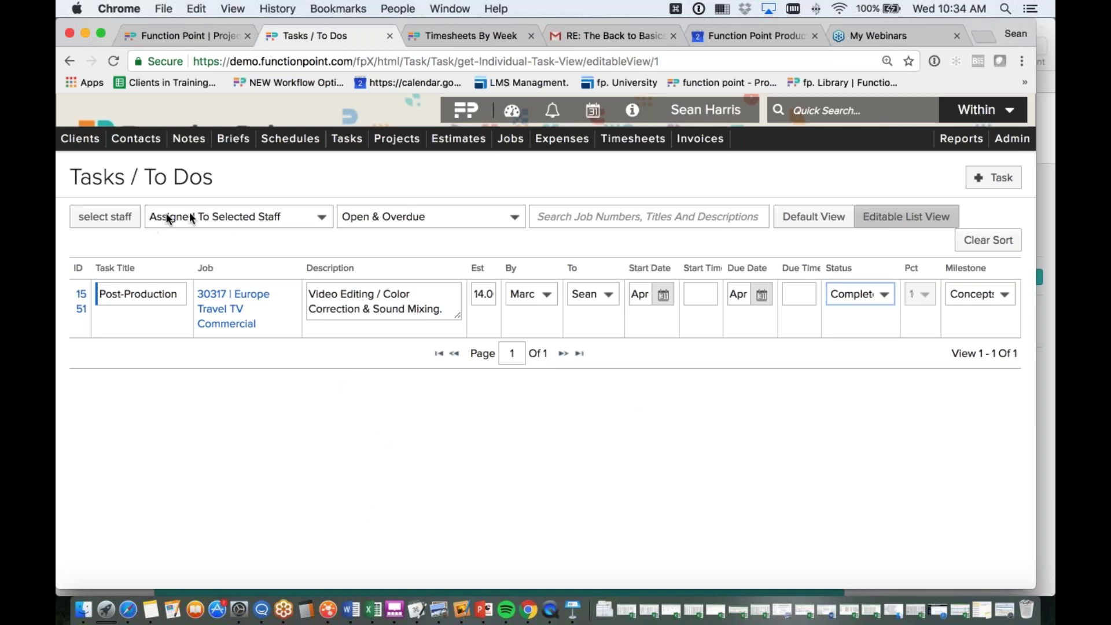
Select all staff members for the task list and look through their open and overdue tasks
{"action": "mouse_move", "coordinate": [126, 219]}
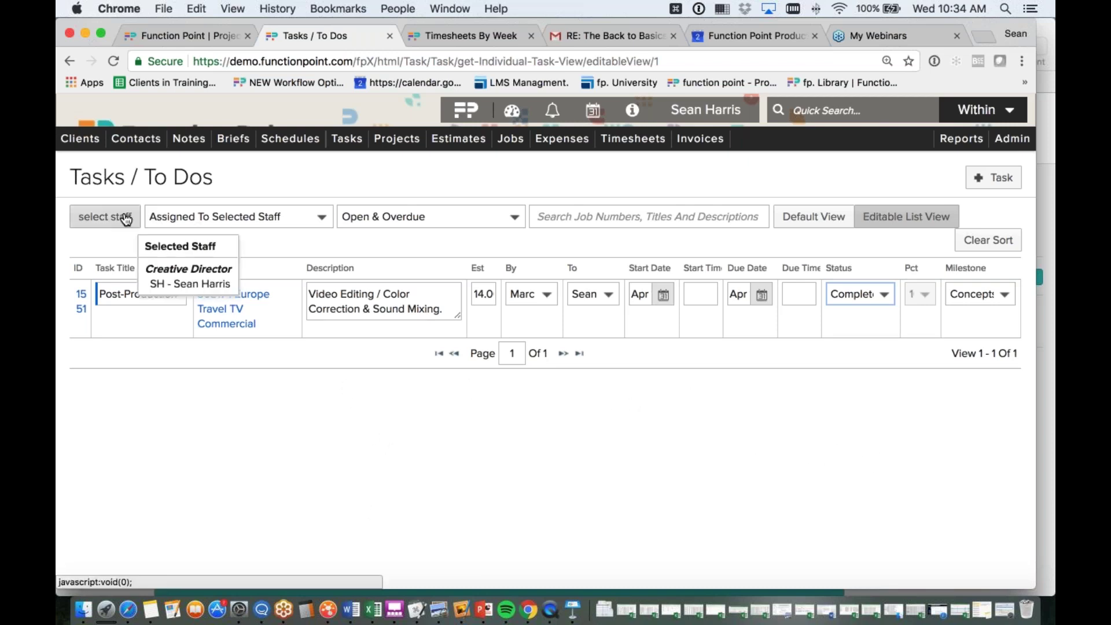
{"action": "left_click", "coordinate": [127, 219]}
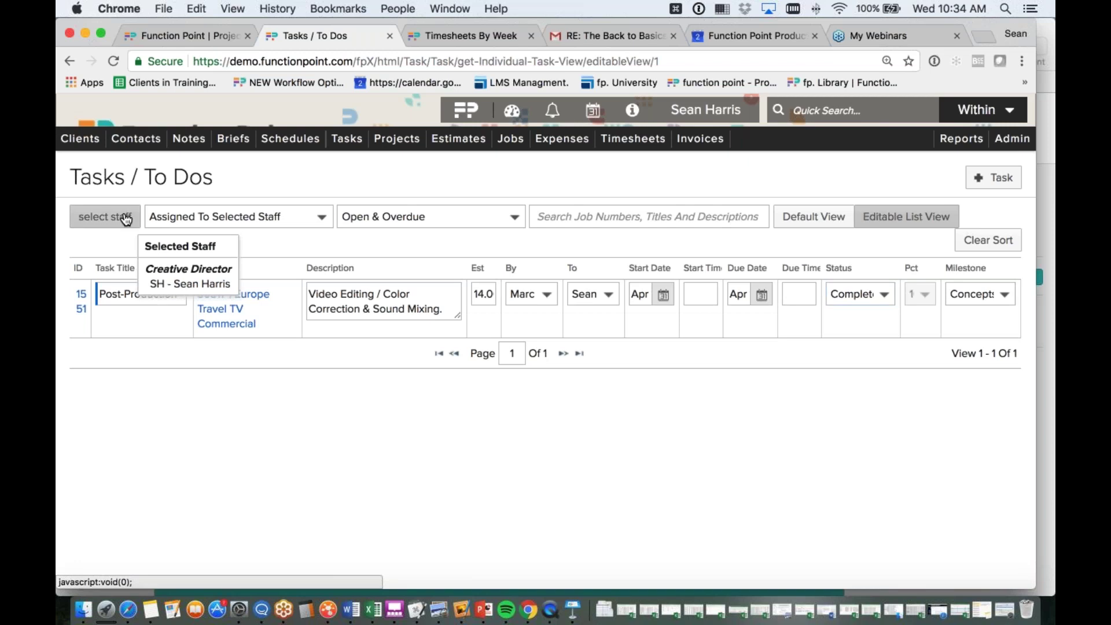
{"action": "scroll", "coordinate": [120, 284], "scroll_direction": "up", "scroll_amount": 3}
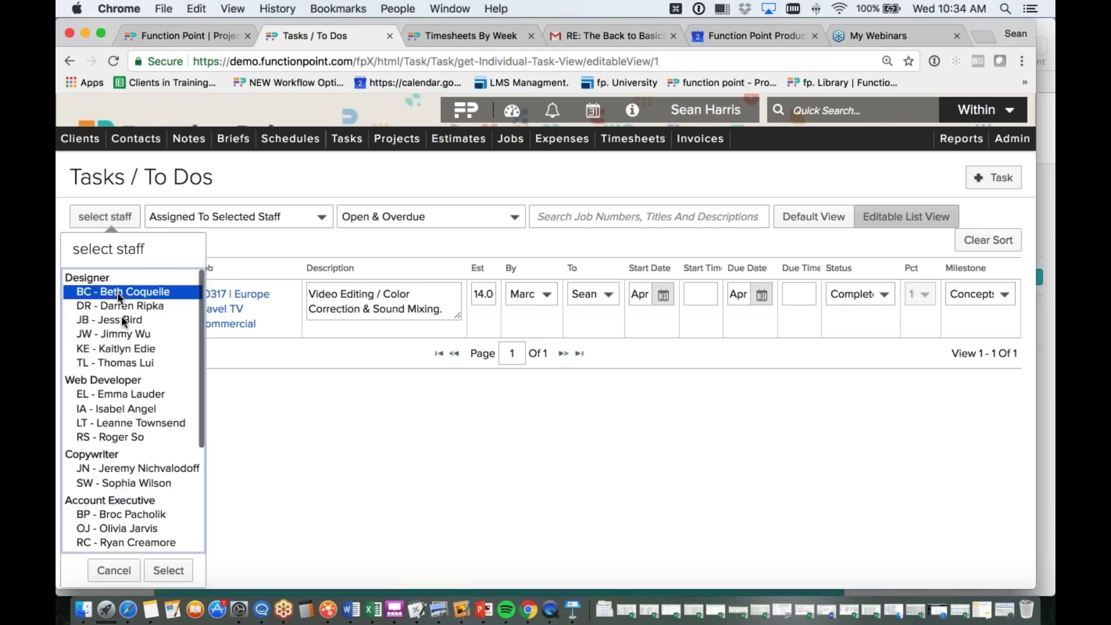
{"action": "scroll", "coordinate": [129, 397], "scroll_direction": "down", "scroll_amount": 3}
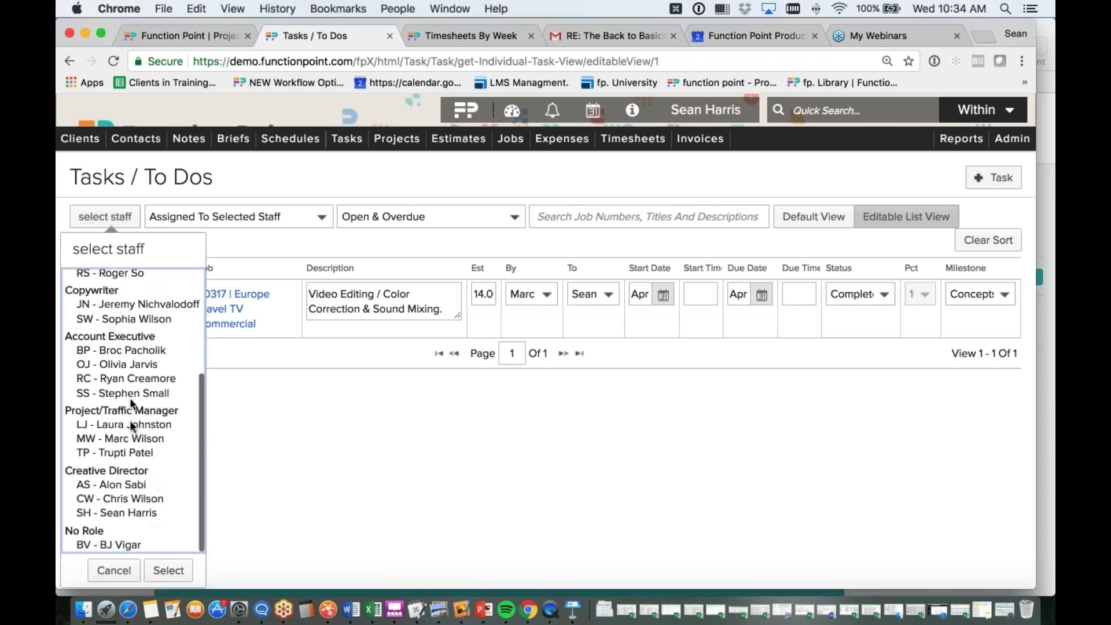
{"action": "left_click", "coordinate": [113, 544], "text": "shift"}
{"action": "left_click", "coordinate": [168, 570]}
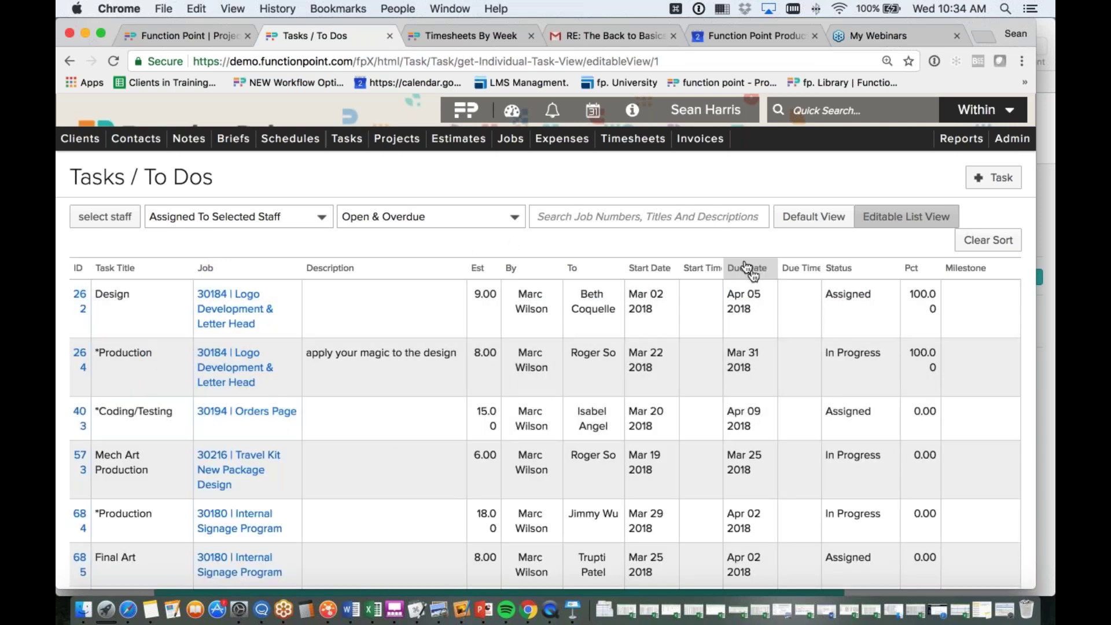
{"action": "scroll", "coordinate": [855, 303], "scroll_direction": "down", "scroll_amount": 5}
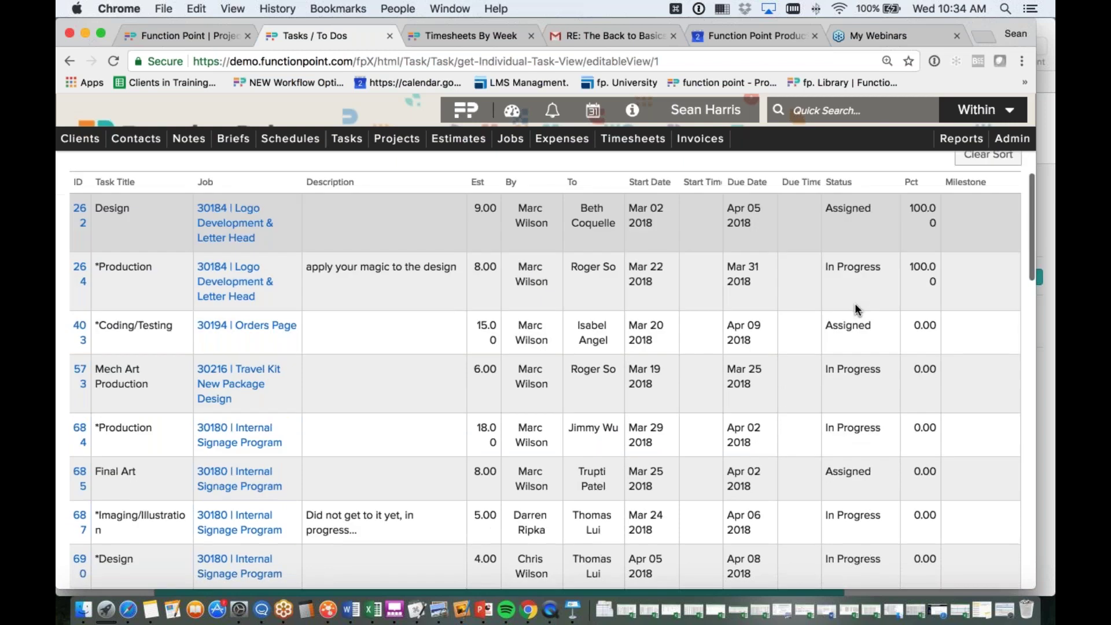
{"action": "scroll", "coordinate": [865, 234], "scroll_direction": "down", "scroll_amount": 6}
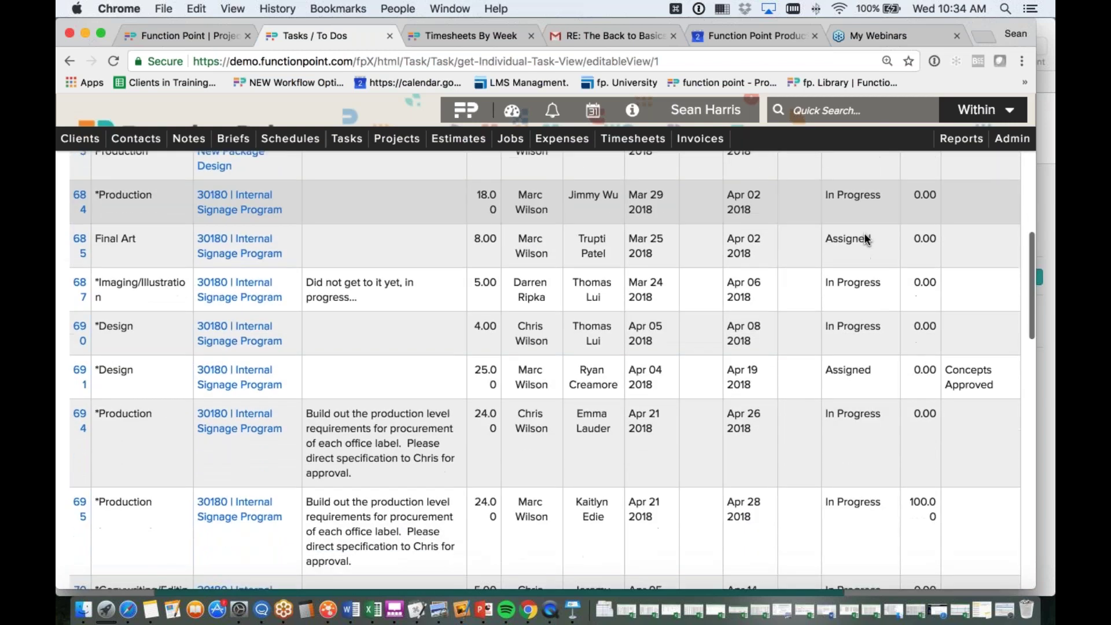
{"action": "scroll", "coordinate": [863, 233], "scroll_direction": "down", "scroll_amount": 6}
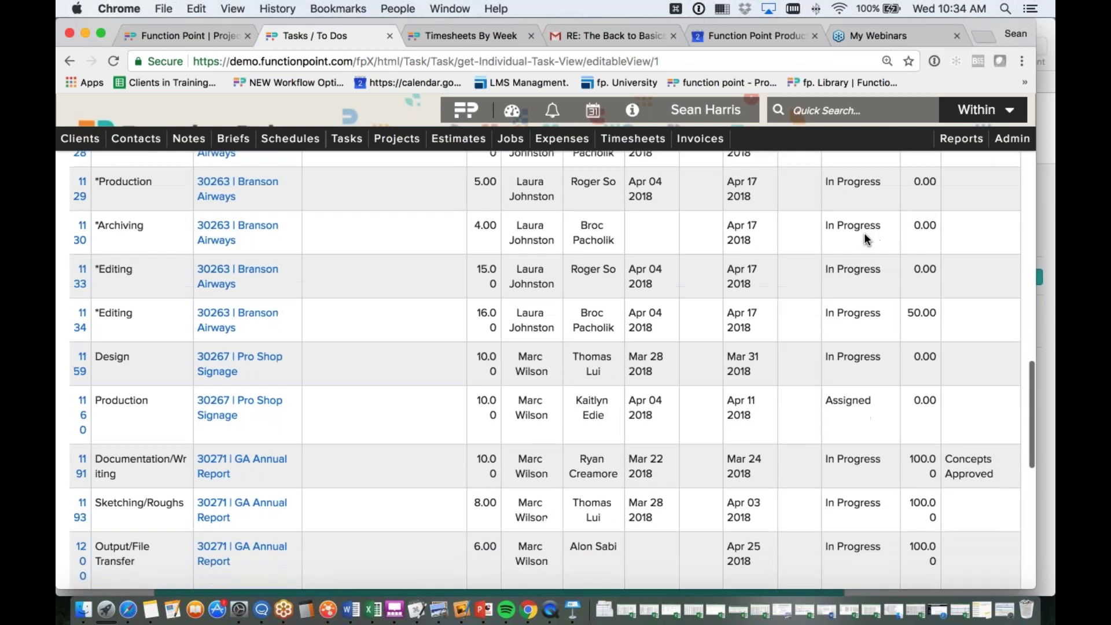
{"action": "scroll", "coordinate": [863, 233], "scroll_direction": "up", "scroll_amount": 12}
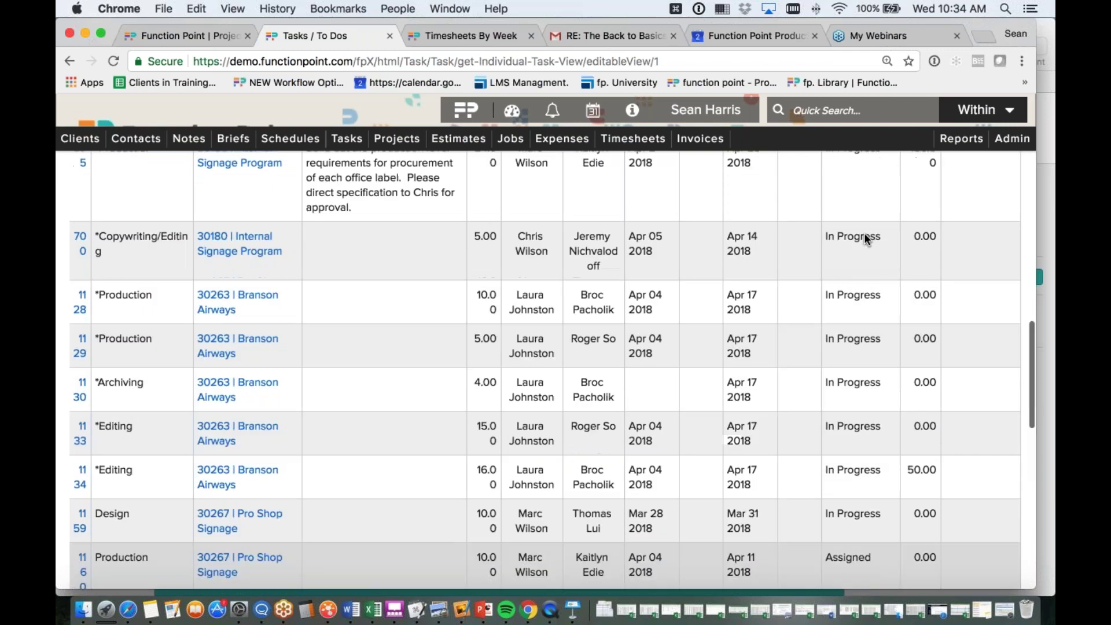
{"action": "scroll", "coordinate": [864, 233], "scroll_direction": "up", "scroll_amount": 2}
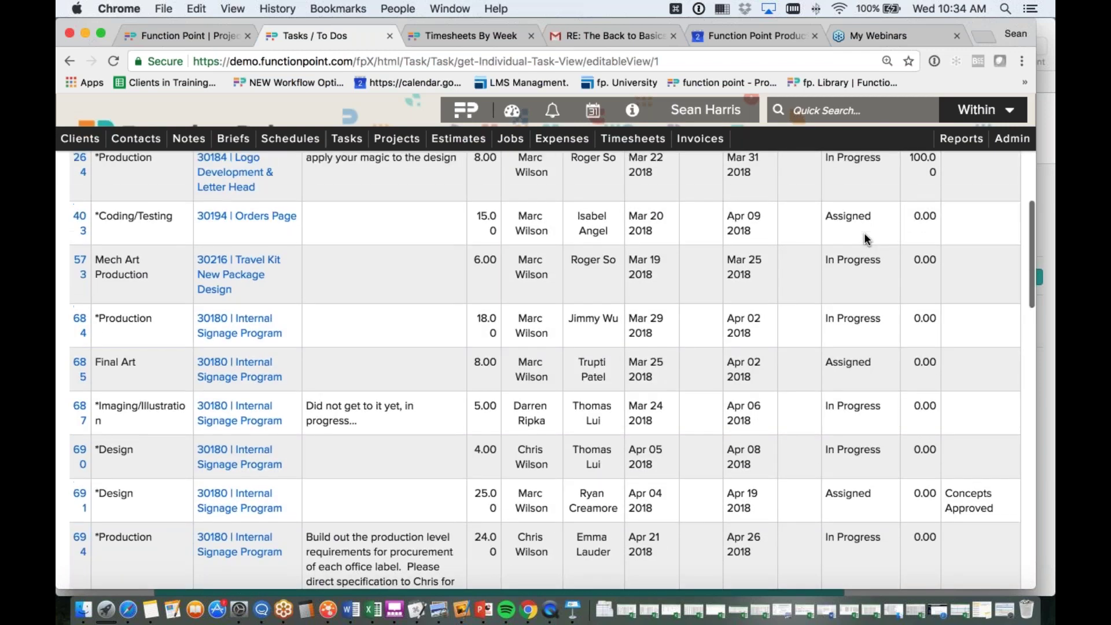
{"action": "scroll", "coordinate": [864, 232], "scroll_direction": "up", "scroll_amount": 2}
Reopen the Tasks / To Dos page and display the list in Editable List View
{"action": "mouse_move", "coordinate": [347, 138]}
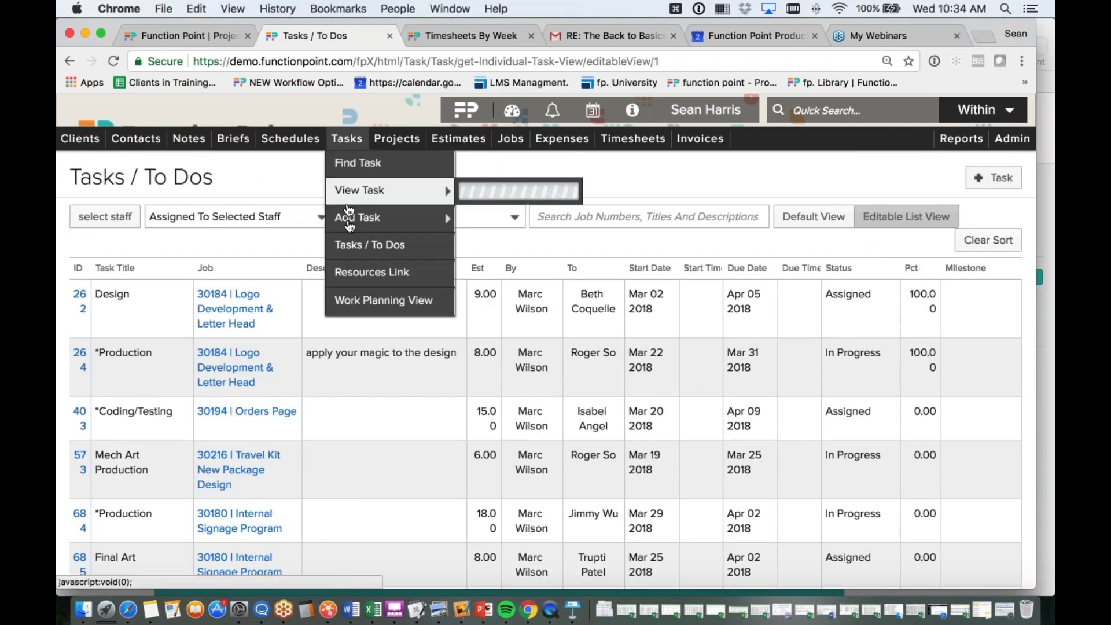
{"action": "left_click", "coordinate": [348, 245]}
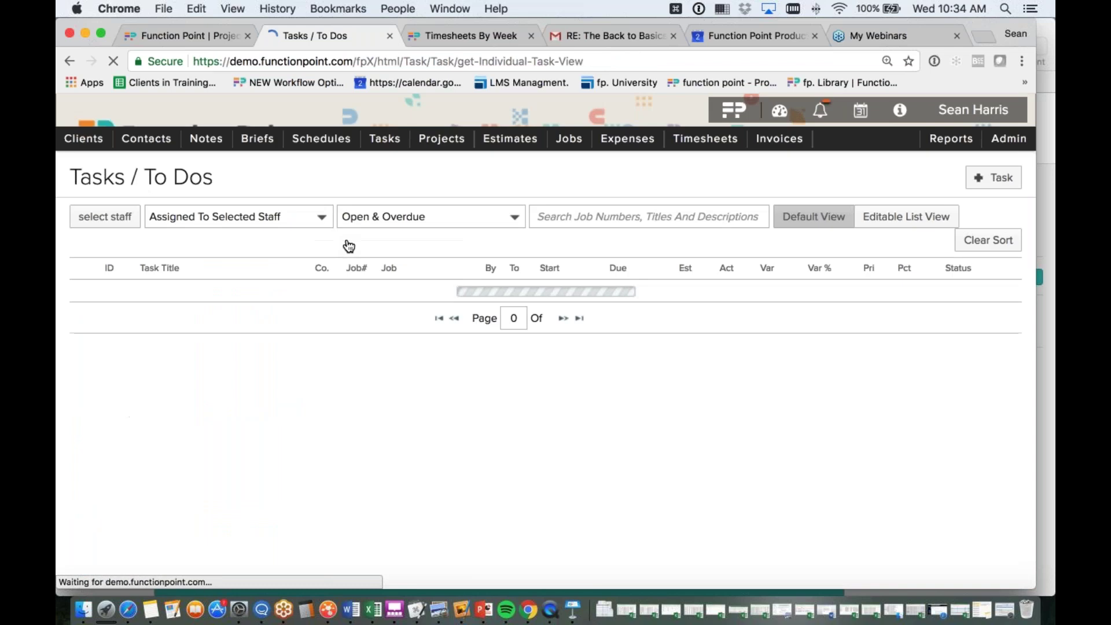
{"action": "left_click", "coordinate": [910, 224]}
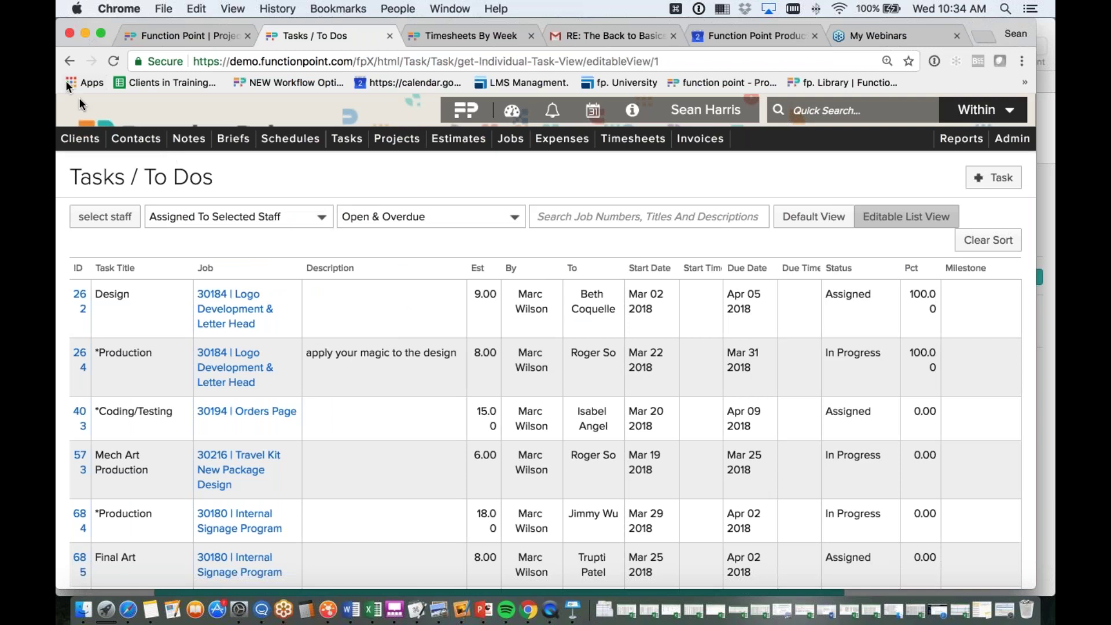
Return to the dashboard and check the Task options in the timesheet entry form, leaving the task blank
{"action": "left_click", "coordinate": [109, 115]}
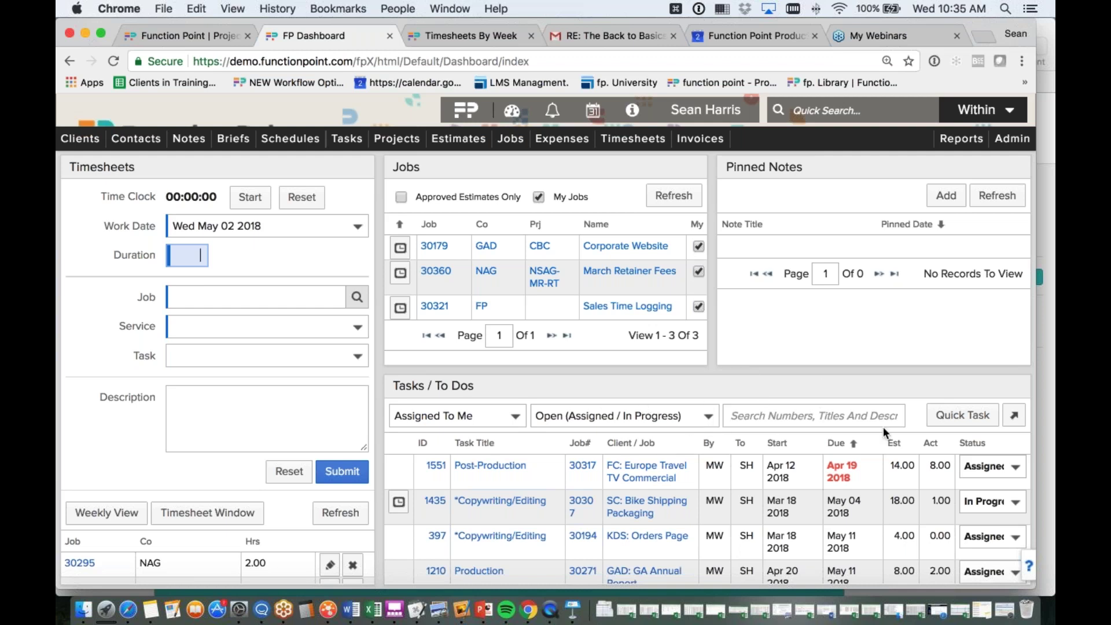
{"action": "scroll", "coordinate": [286, 367], "scroll_direction": "down", "scroll_amount": 1}
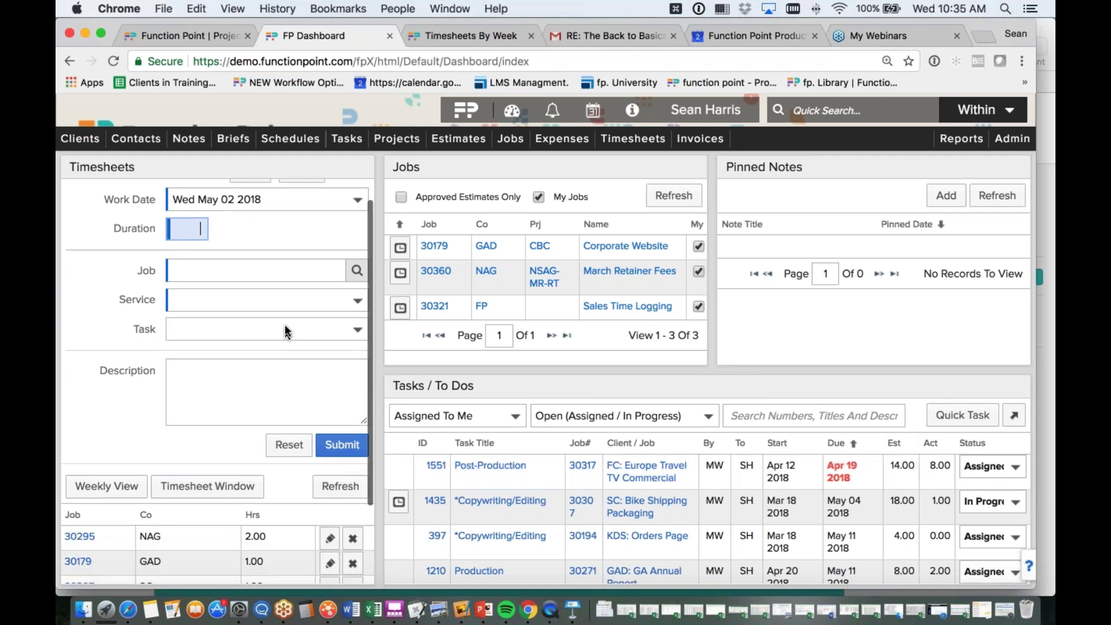
{"action": "left_click", "coordinate": [285, 330]}
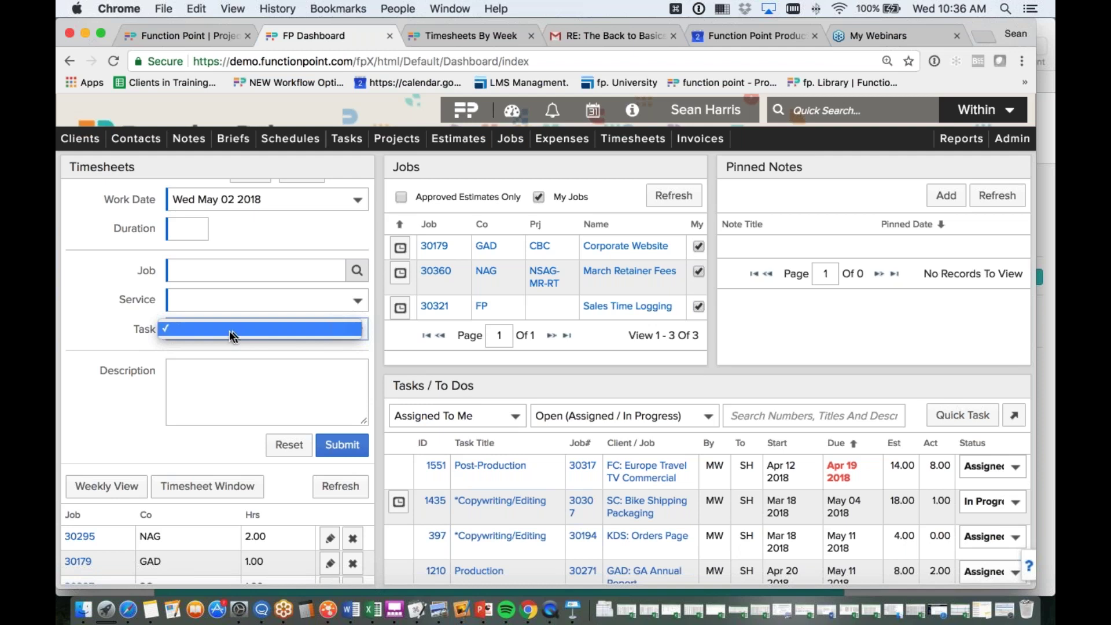
{"action": "left_click", "coordinate": [235, 399]}
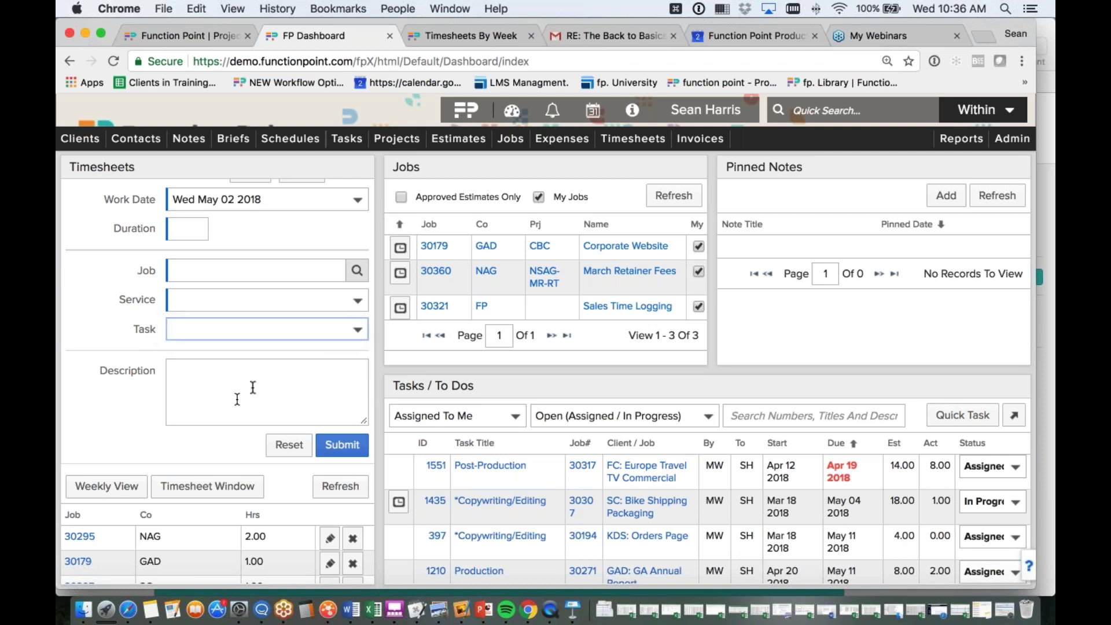
View the timesheet entry form in its separate window and the weekly timesheet, and return to the dashboard
{"action": "scroll", "coordinate": [265, 389], "scroll_direction": "up", "scroll_amount": 1}
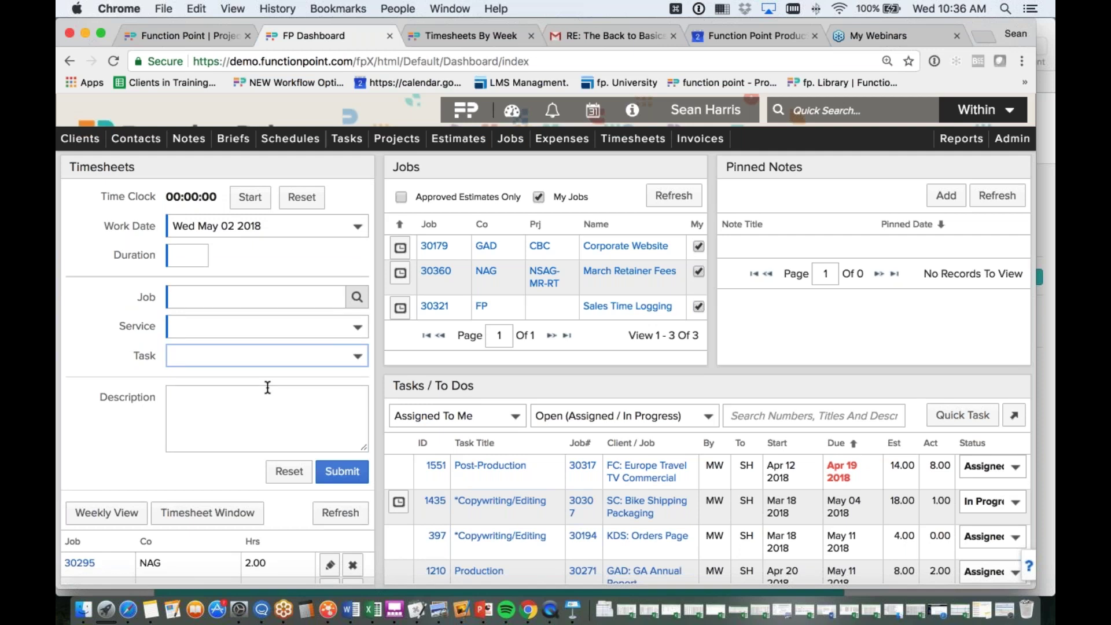
{"action": "left_click", "coordinate": [217, 512]}
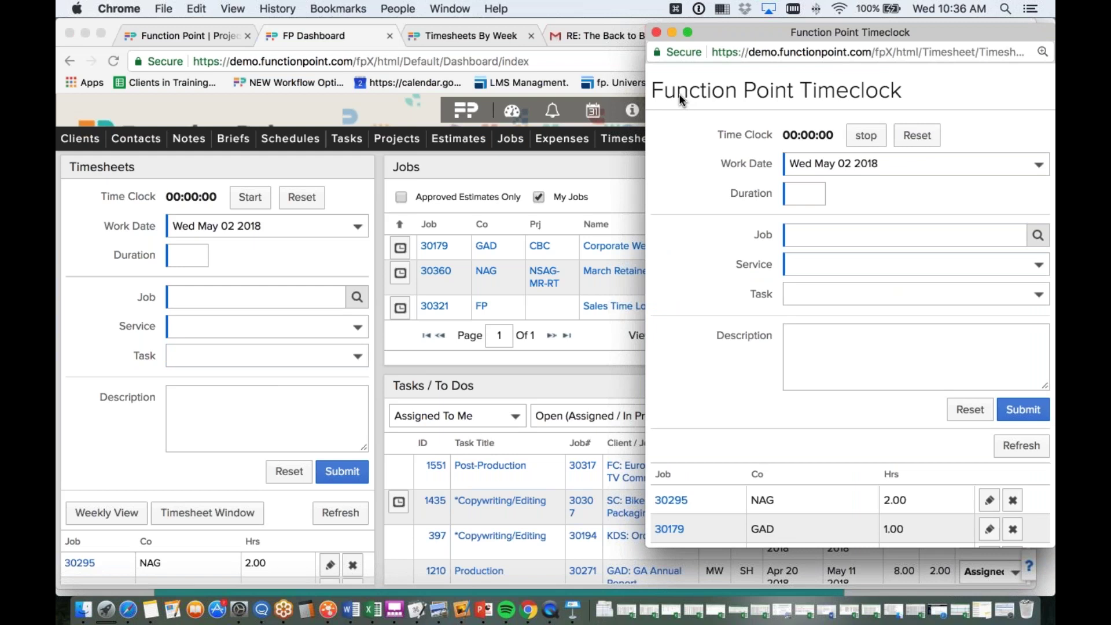
{"action": "left_click", "coordinate": [656, 32]}
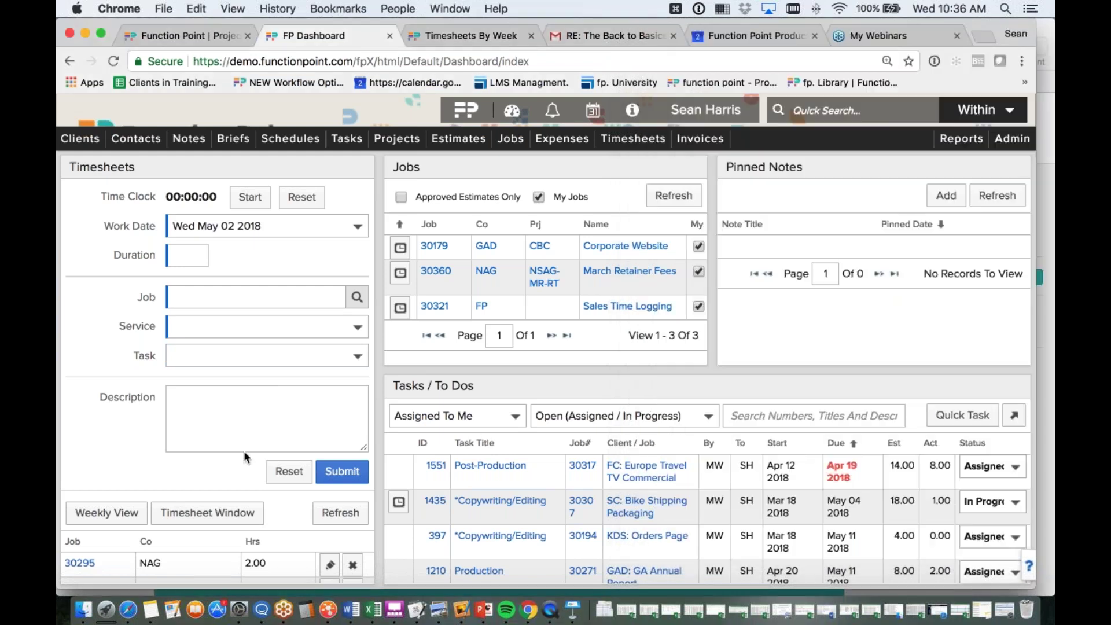
{"action": "left_click", "coordinate": [108, 513]}
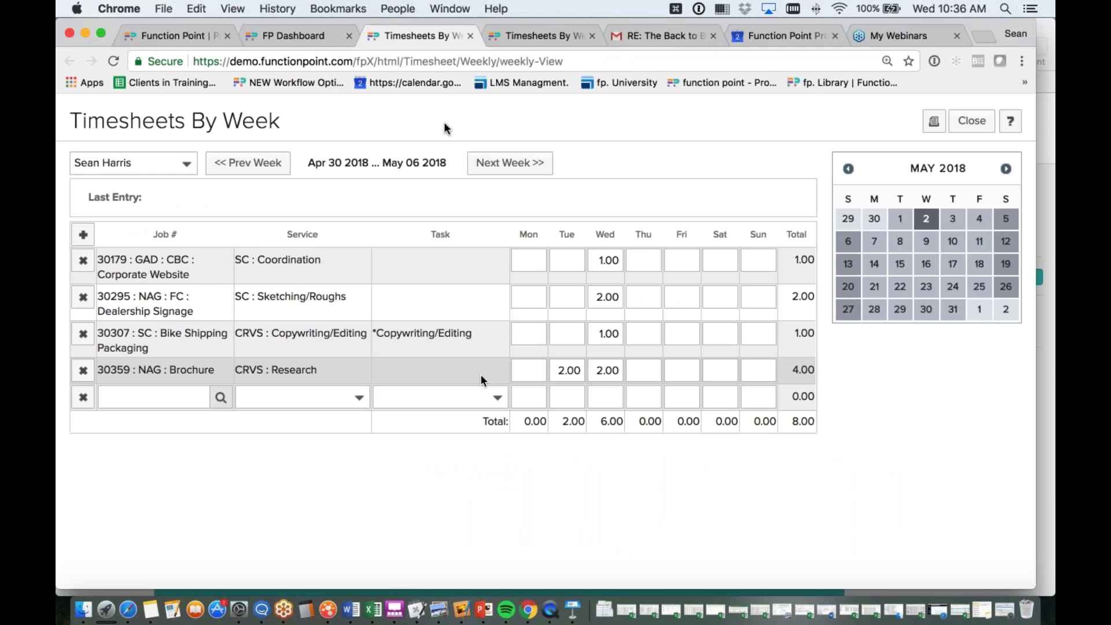
{"action": "left_click", "coordinate": [303, 35]}
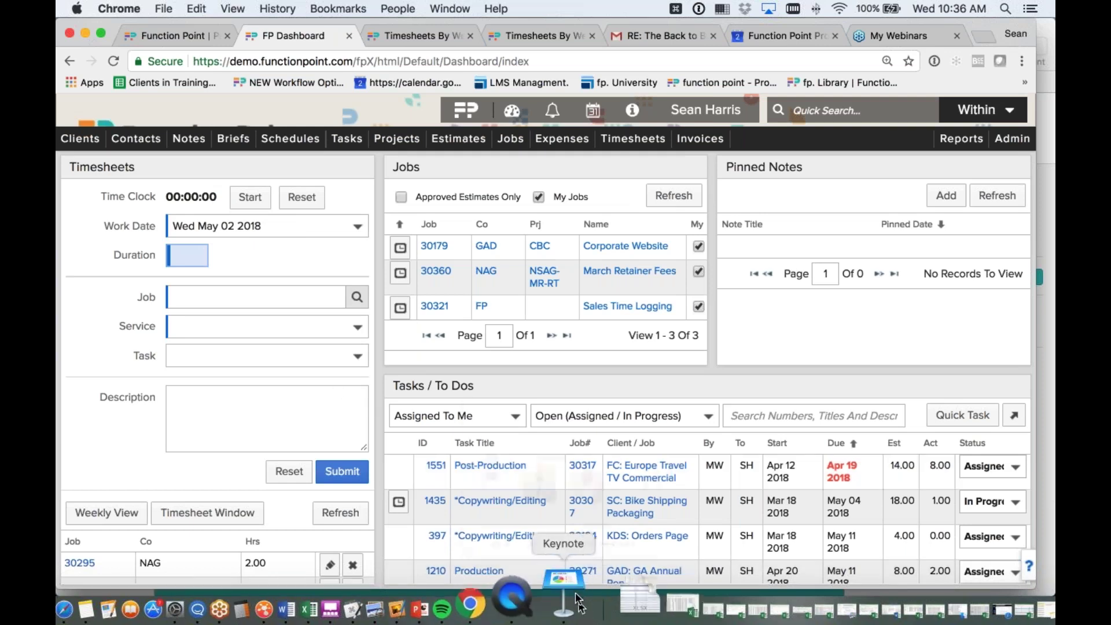
Switch to the Keynote webinar presentation, play it from the Agenda slide and advance to the Learn More slide
{"action": "left_click", "coordinate": [577, 596]}
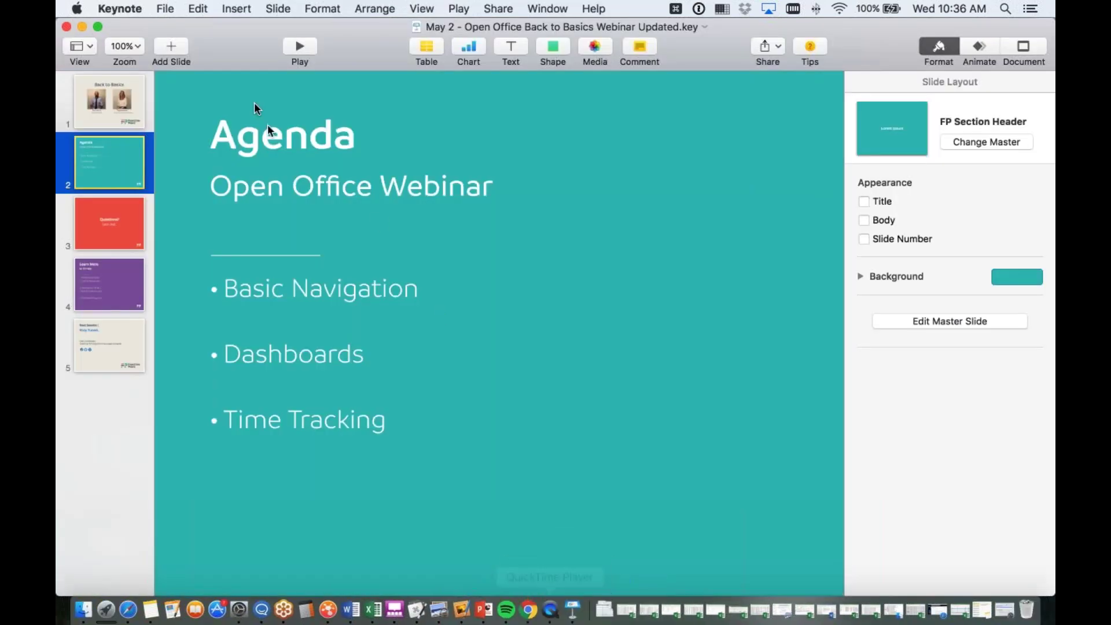
{"action": "left_click", "coordinate": [295, 47]}
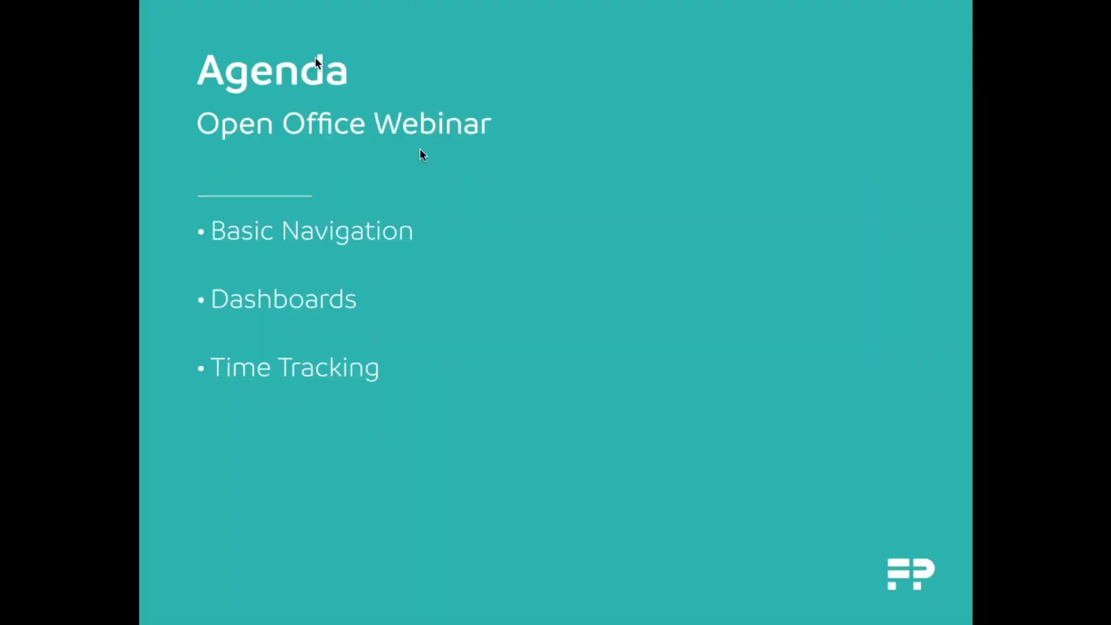
{"action": "left_click", "coordinate": [464, 225]}
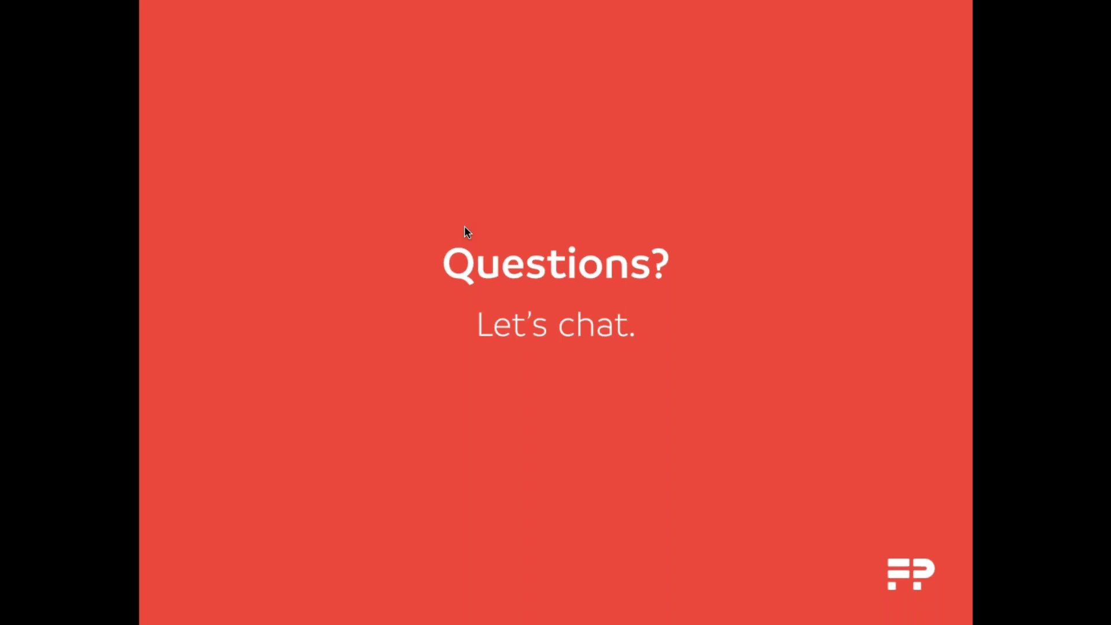
{"action": "key", "text": "Right"}
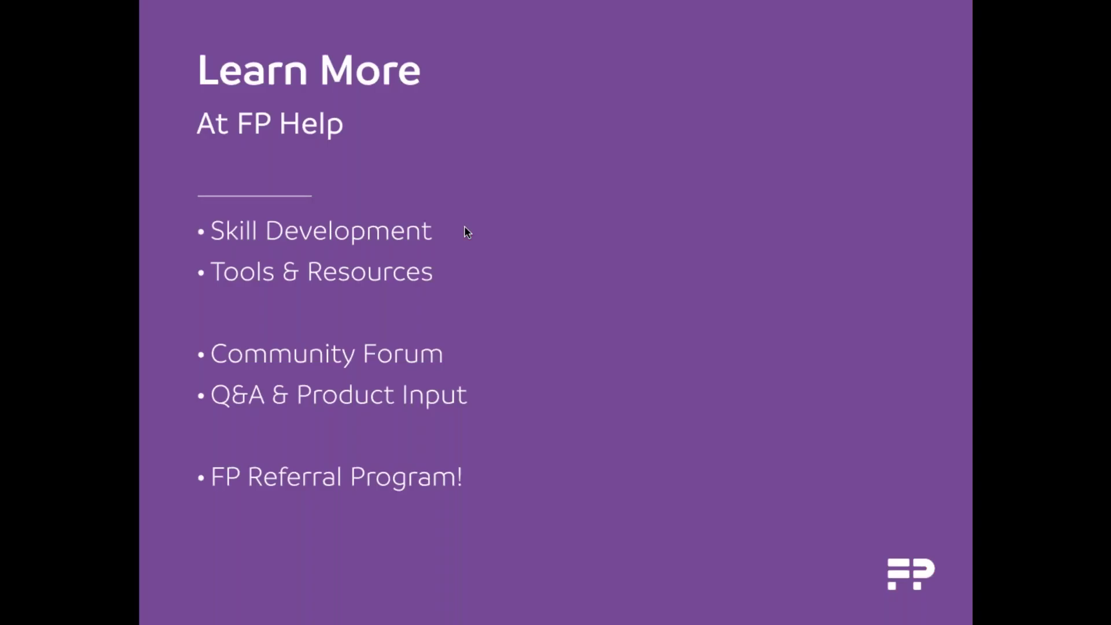